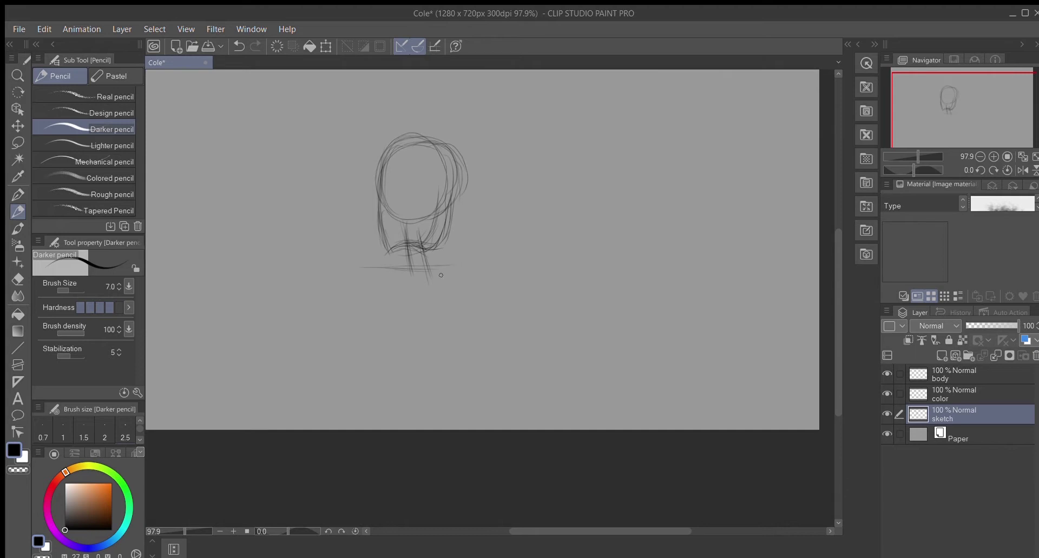
# Sketch the raised hand as a block beside the chin, with its forearm, elbow oval and the torso's side line below
pyautogui.moveTo(395, 250); pyautogui.dragTo(363, 281)
pyautogui.hotkey('ctrl', 'z')
pyautogui.moveTo(353, 210); pyautogui.dragTo(395, 214)
pyautogui.moveTo(404, 214); pyautogui.dragTo(391, 264)
pyautogui.moveTo(356, 218); pyautogui.dragTo(361, 317)
pyautogui.hotkey('ctrl', 'z')
pyautogui.moveTo(364, 253); pyautogui.dragTo(343, 334)
pyautogui.moveTo(352, 289); pyautogui.dragTo(351, 347)
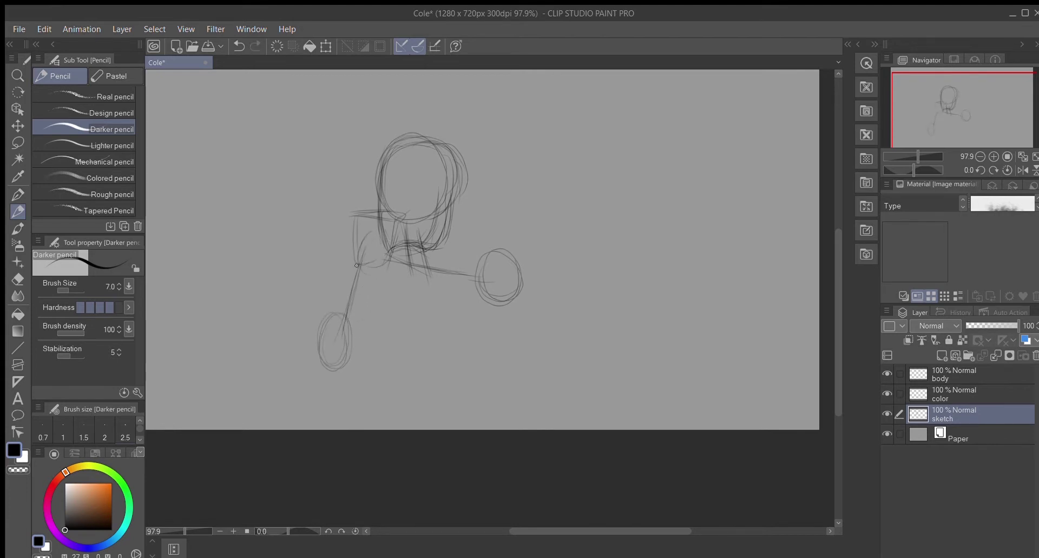
pyautogui.moveTo(368, 253); pyautogui.dragTo(373, 325)
pyautogui.moveTo(370, 278); pyautogui.dragTo(377, 367)
# Erase and redraw the shoulder circle closer to the neck, then extend the outstretched arm with a larger elbow oval
pyautogui.scroll(3, 625, 289)
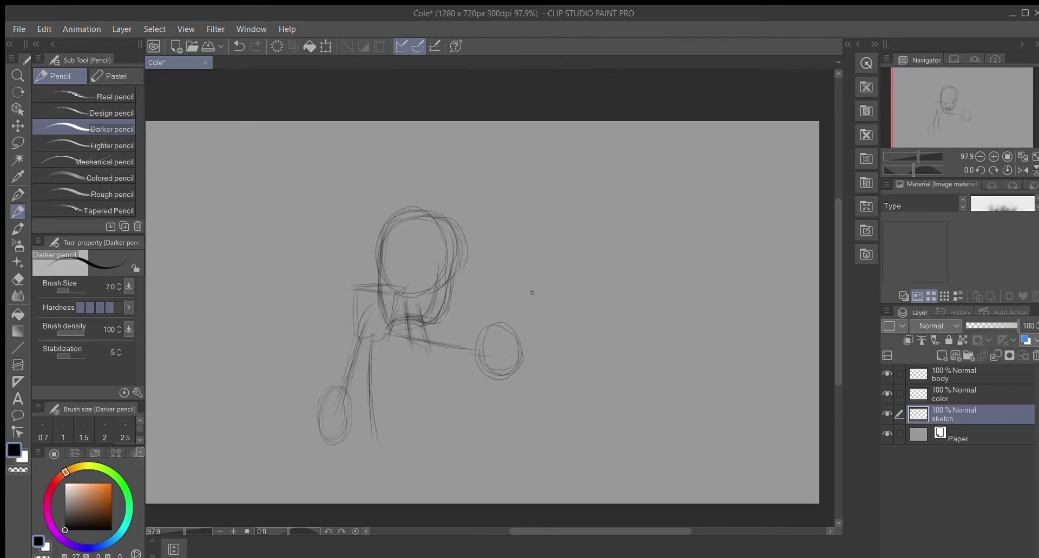
pyautogui.click(17, 278)
pyautogui.click(104, 92)
pyautogui.moveTo(490, 292)
pyautogui.mouseDown()
pyautogui.moveTo(484, 323)
pyautogui.moveTo(587, 349)
pyautogui.mouseUp()
pyautogui.press('p')
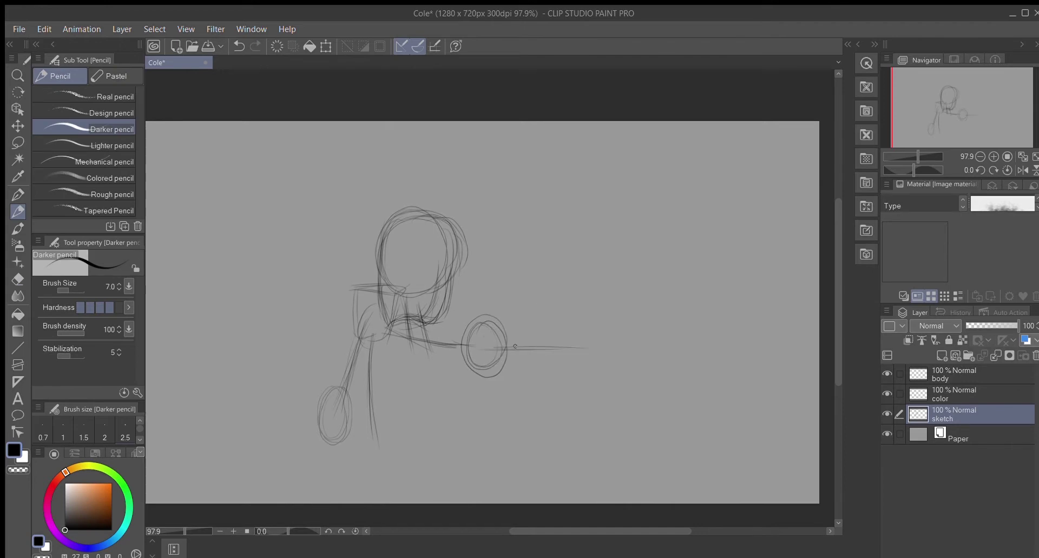
pyautogui.moveTo(587, 308); pyautogui.dragTo(578, 398)
pyautogui.moveTo(590, 347); pyautogui.dragTo(671, 336)
pyautogui.hotkey('ctrl', '-')
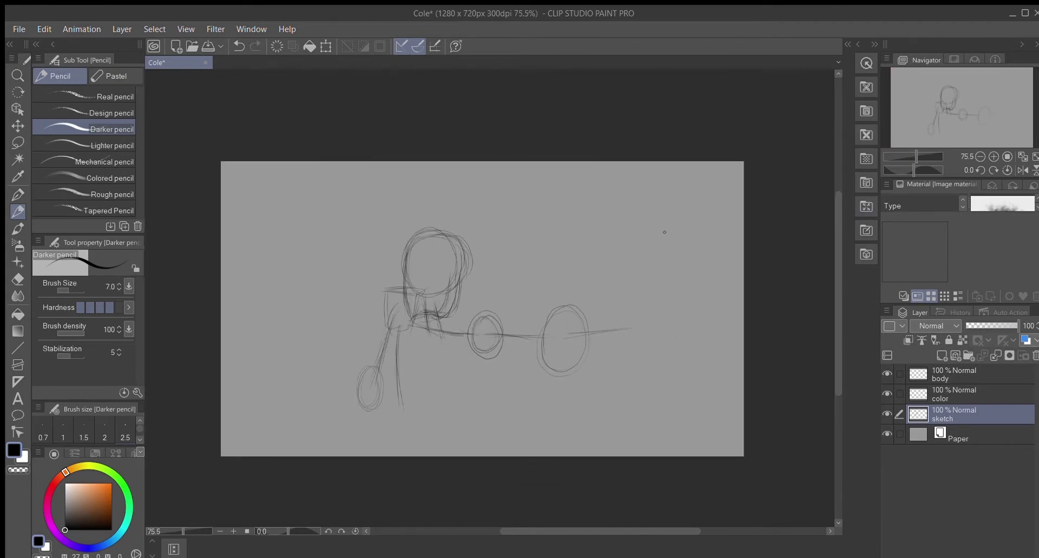
# Enlarge the whole figure sketch so it fills more of the canvas
pyautogui.hotkey('ctrl', 't')
pyautogui.moveTo(642, 422)
pyautogui.mouseDown()
pyautogui.moveTo(712, 474)
pyautogui.moveTo(695, 432)
pyautogui.moveTo(719, 463)
pyautogui.mouseUp()
pyautogui.moveTo(625, 373); pyautogui.dragTo(660, 376)
pyautogui.press('Return')
# Sketch both side lines of the torso down to the canvas's lower edge
pyautogui.moveTo(528, 376); pyautogui.dragTo(497, 448)
pyautogui.moveTo(378, 382); pyautogui.dragTo(386, 457)
pyautogui.moveTo(528, 377); pyautogui.dragTo(504, 461)
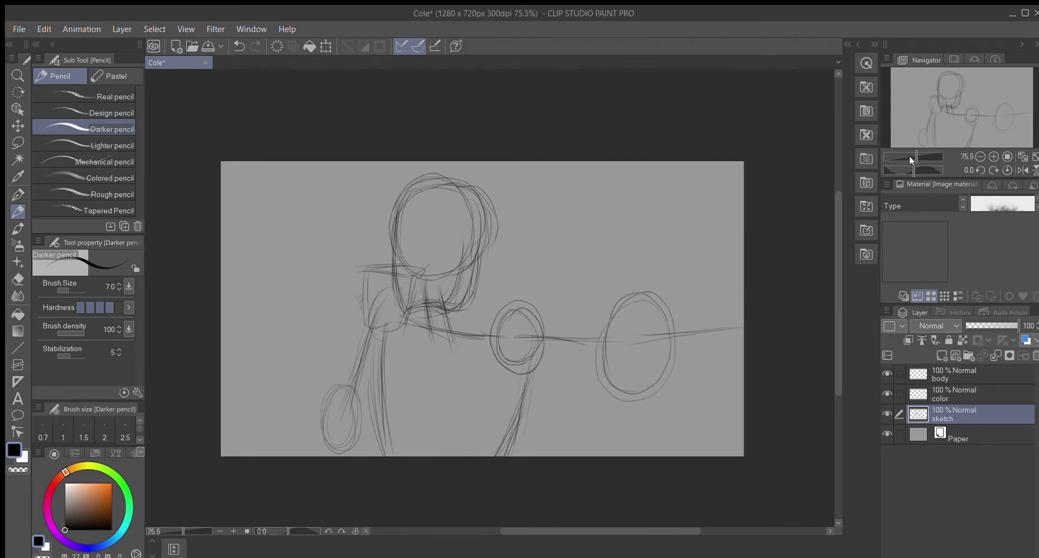
# Darken the raised hand's block shape and reinforce the shoulder circle and torso line
pyautogui.moveTo(916, 156); pyautogui.dragTo(920, 156)
pyautogui.moveTo(385, 273)
pyautogui.mouseDown()
pyautogui.moveTo(374, 369)
pyautogui.moveTo(388, 259)
pyautogui.moveTo(468, 258)
pyautogui.moveTo(474, 279)
pyautogui.moveTo(397, 262)
pyautogui.moveTo(466, 279)
pyautogui.moveTo(461, 257)
pyautogui.moveTo(480, 280)
pyautogui.moveTo(451, 300)
pyautogui.moveTo(473, 290)
pyautogui.moveTo(463, 327)
pyautogui.mouseUp()
pyautogui.moveTo(475, 277); pyautogui.dragTo(428, 379)
pyautogui.moveTo(380, 309); pyautogui.dragTo(378, 346)
pyautogui.scroll(-5, 812, 263)
pyautogui.scroll(2, 828, 268)
pyautogui.scroll(-1, 829, 268)
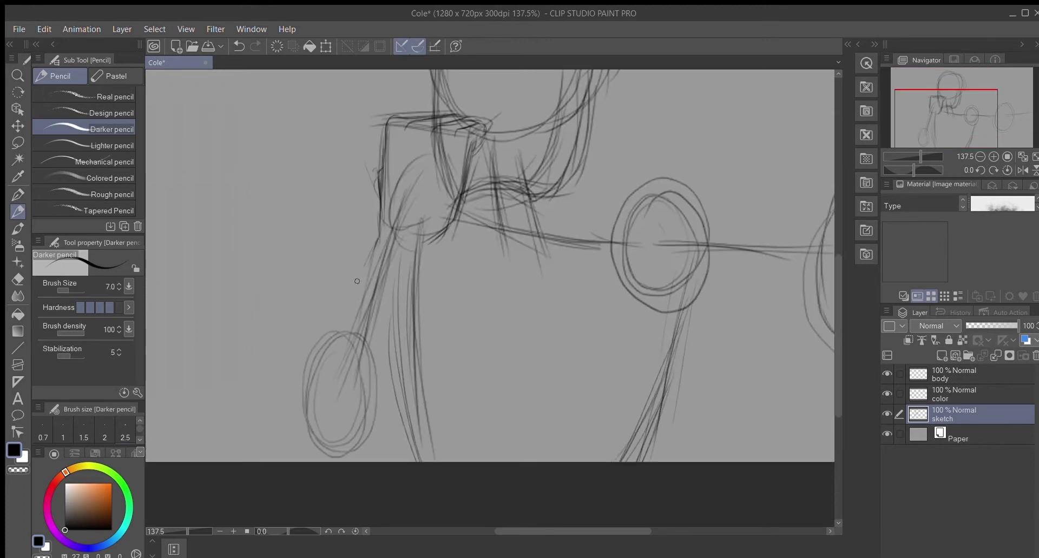
# Lasso the raised forearm and elbow, transform them outward from the torso, and sketch the forearm's inner edge
pyautogui.press('m')
pyautogui.moveTo(369, 237)
pyautogui.mouseDown()
pyautogui.moveTo(443, 197)
pyautogui.moveTo(458, 207)
pyautogui.moveTo(391, 231)
pyautogui.moveTo(331, 341)
pyautogui.moveTo(361, 291)
pyautogui.moveTo(304, 443)
pyautogui.mouseUp()
pyautogui.hotkey('ctrl', 't')
pyautogui.press('Return')
pyautogui.hotkey('ctrl', 'd')
pyautogui.press('p')
pyautogui.moveTo(446, 235)
pyautogui.mouseDown()
pyautogui.moveTo(381, 444)
pyautogui.moveTo(359, 454)
pyautogui.mouseUp()
# Lasso the raised hand with its arm and tilt it toward the face
pyautogui.press('m')
pyautogui.moveTo(401, 115)
pyautogui.mouseDown()
pyautogui.moveTo(464, 264)
pyautogui.moveTo(389, 117)
pyautogui.mouseUp()
pyautogui.hotkey('ctrl', 't')
pyautogui.moveTo(476, 243); pyautogui.dragTo(445, 209)
pyautogui.press('Return')
pyautogui.hotkey('ctrl', 'd')
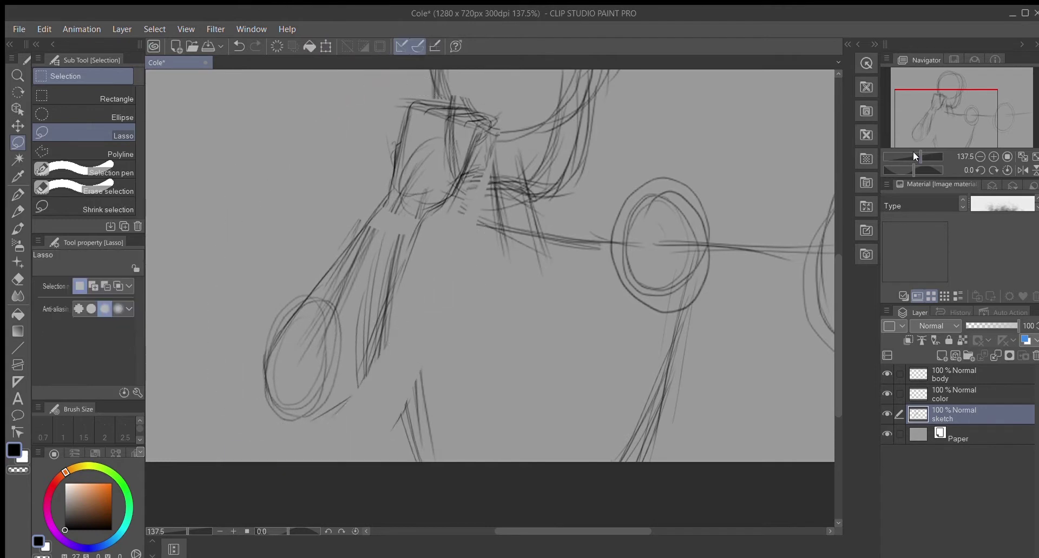
# Reinforce the raised hand's outline and sketch a slanted line from it across the face
pyautogui.scroll(-1, 913, 151)
pyautogui.press('p')
pyautogui.hotkey('ctrl', '+')
pyautogui.moveTo(448, 160); pyautogui.dragTo(434, 229)
pyautogui.moveTo(491, 258); pyautogui.dragTo(576, 234)
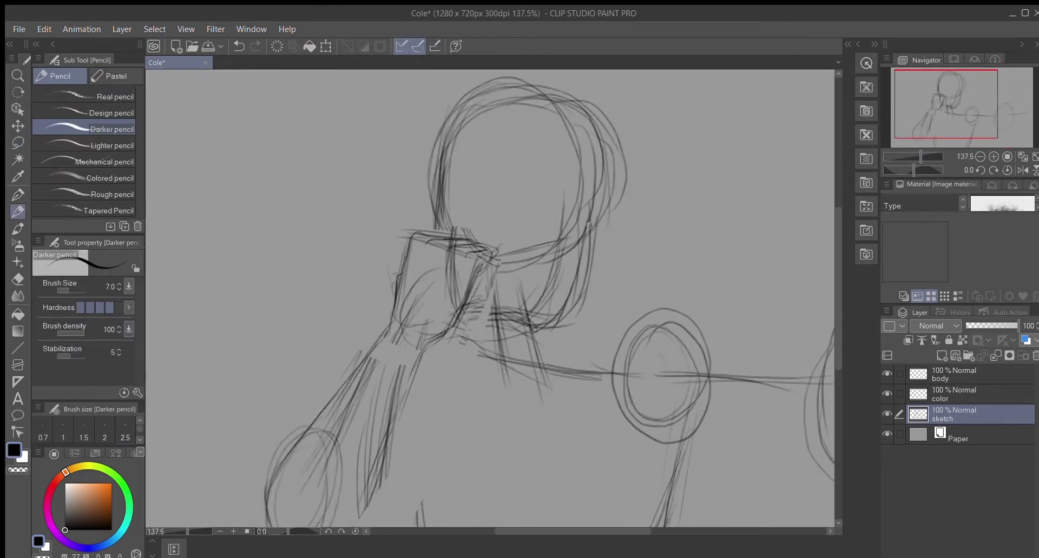
pyautogui.moveTo(501, 258)
pyautogui.mouseDown()
pyautogui.moveTo(595, 229)
pyautogui.moveTo(614, 209)
pyautogui.mouseUp()
# Darken the head's outer contours, thicken the slanted band across the face, and sketch an angular jaw
pyautogui.moveTo(440, 191)
pyautogui.mouseDown()
pyautogui.moveTo(429, 231)
pyautogui.moveTo(483, 108)
pyautogui.mouseUp()
pyautogui.scroll(3, 483, 111)
pyautogui.moveTo(448, 217)
pyautogui.mouseDown()
pyautogui.moveTo(534, 137)
pyautogui.moveTo(608, 159)
pyautogui.moveTo(604, 264)
pyautogui.mouseUp()
pyautogui.moveTo(605, 163); pyautogui.dragTo(602, 239)
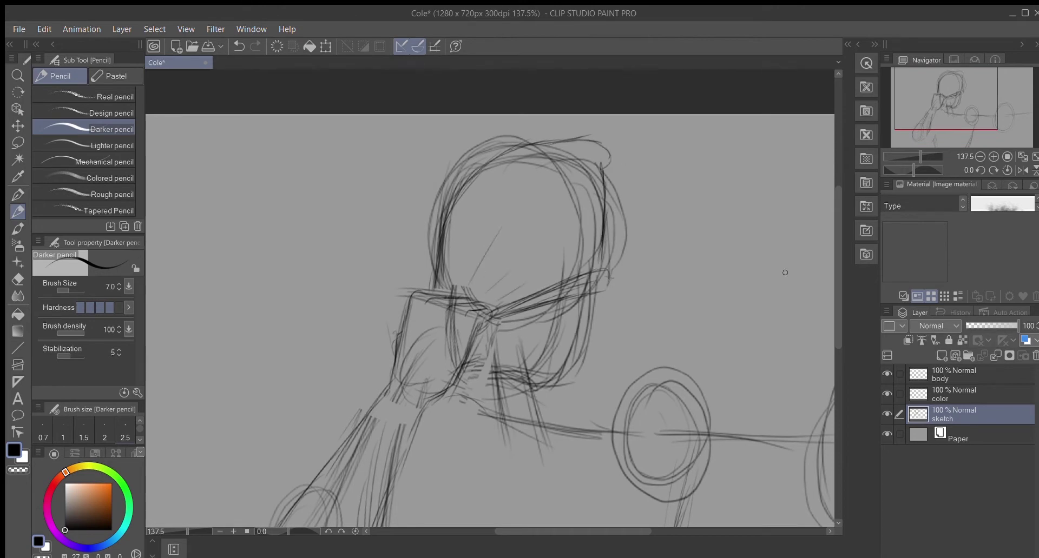
pyautogui.scroll(-5, 601, 228)
pyautogui.moveTo(485, 233); pyautogui.dragTo(598, 188)
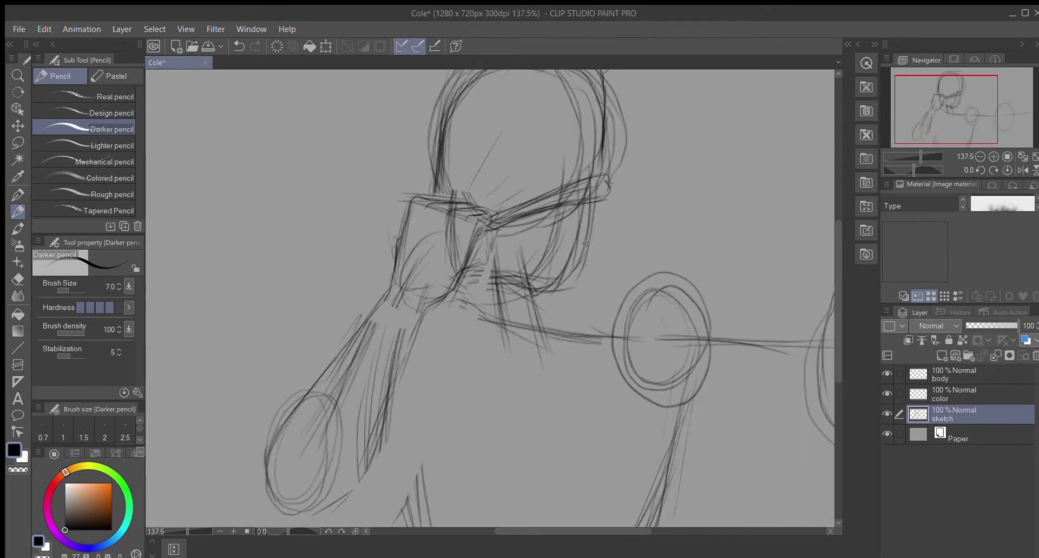
pyautogui.moveTo(463, 271)
pyautogui.mouseDown()
pyautogui.moveTo(465, 295)
pyautogui.moveTo(476, 289)
pyautogui.moveTo(461, 282)
pyautogui.moveTo(472, 271)
pyautogui.moveTo(477, 309)
pyautogui.moveTo(519, 287)
pyautogui.moveTo(520, 268)
pyautogui.moveTo(514, 291)
pyautogui.moveTo(563, 272)
pyautogui.moveTo(581, 217)
pyautogui.mouseUp()
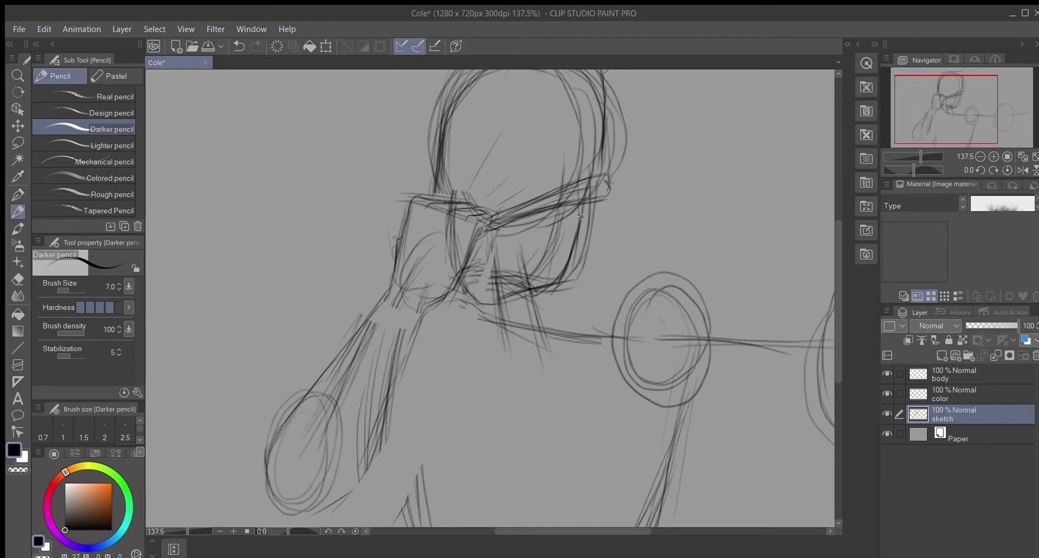
# Sketch the curled fingers over the mouth and add rough strokes along the jaw and back of the neck
pyautogui.moveTo(514, 220); pyautogui.dragTo(527, 270)
pyautogui.moveTo(522, 254); pyautogui.dragTo(546, 289)
pyautogui.moveTo(598, 203); pyautogui.dragTo(590, 254)
pyautogui.moveTo(589, 224)
pyautogui.mouseDown()
pyautogui.moveTo(568, 306)
pyautogui.moveTo(552, 311)
pyautogui.mouseUp()
pyautogui.moveTo(518, 225)
pyautogui.mouseDown()
pyautogui.moveTo(509, 242)
pyautogui.moveTo(483, 239)
pyautogui.moveTo(516, 250)
pyautogui.mouseUp()
pyautogui.moveTo(462, 282)
pyautogui.mouseDown()
pyautogui.moveTo(514, 311)
pyautogui.moveTo(557, 282)
pyautogui.mouseUp()
pyautogui.moveTo(525, 249); pyautogui.dragTo(509, 281)
pyautogui.moveTo(481, 286)
pyautogui.mouseDown()
pyautogui.moveTo(512, 279)
pyautogui.moveTo(468, 280)
pyautogui.mouseUp()
pyautogui.hotkey('ctrl', 'z')
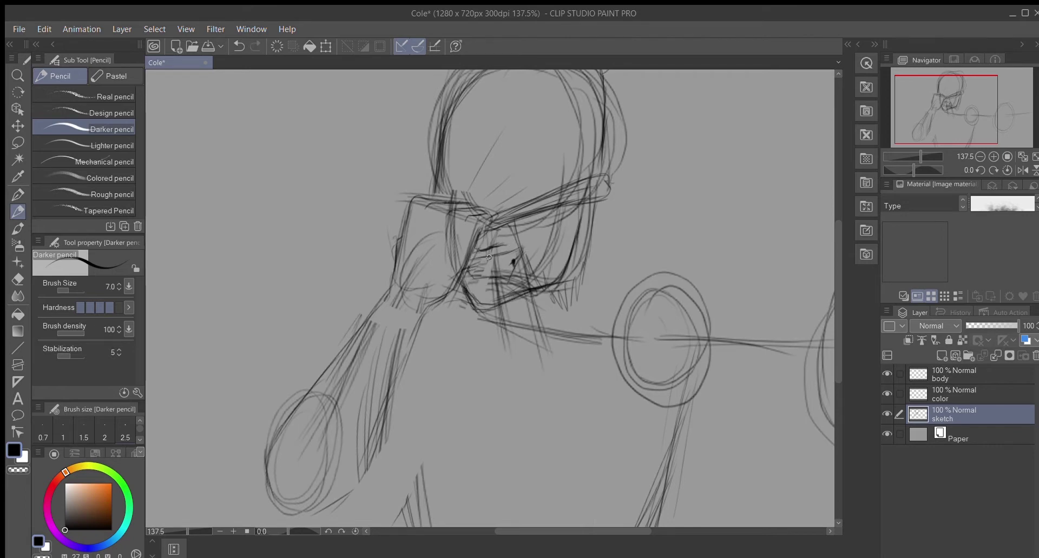
# Extend the neck strokes and darken the chin's lower edge beneath the fingers
pyautogui.scroll(-3, 504, 292)
pyautogui.scroll(3, 585, 316)
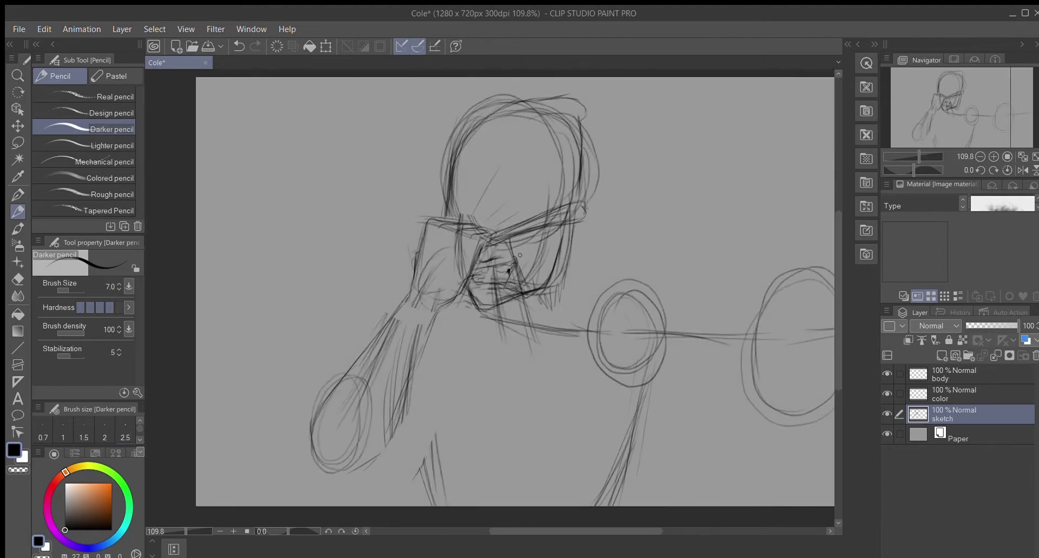
pyautogui.moveTo(548, 294); pyautogui.dragTo(556, 324)
pyautogui.moveTo(478, 318); pyautogui.dragTo(513, 299)
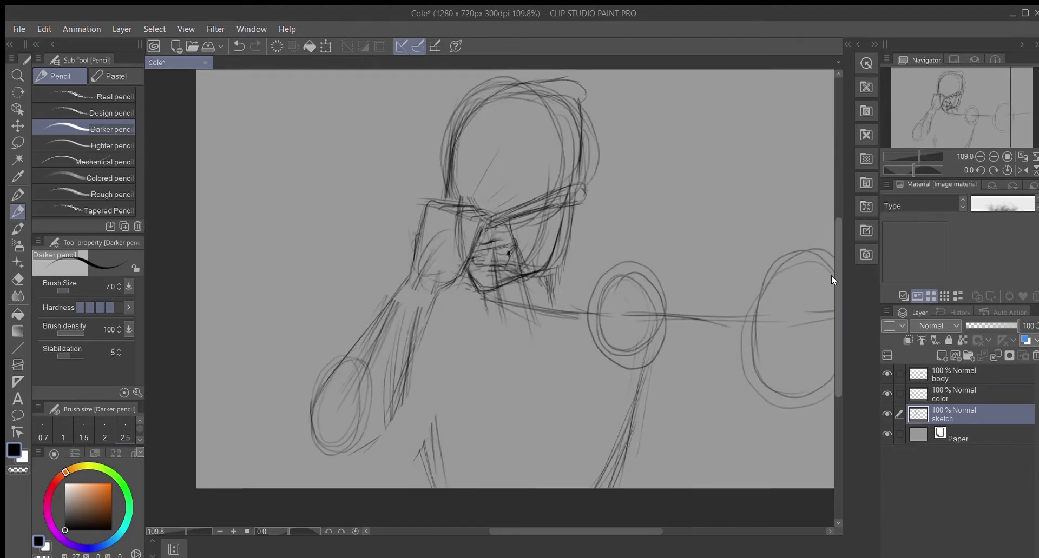
# Erase the stray lines under the chin and redraw the chin edge and front neck line
pyautogui.scroll(1, 913, 157)
pyautogui.press('e')
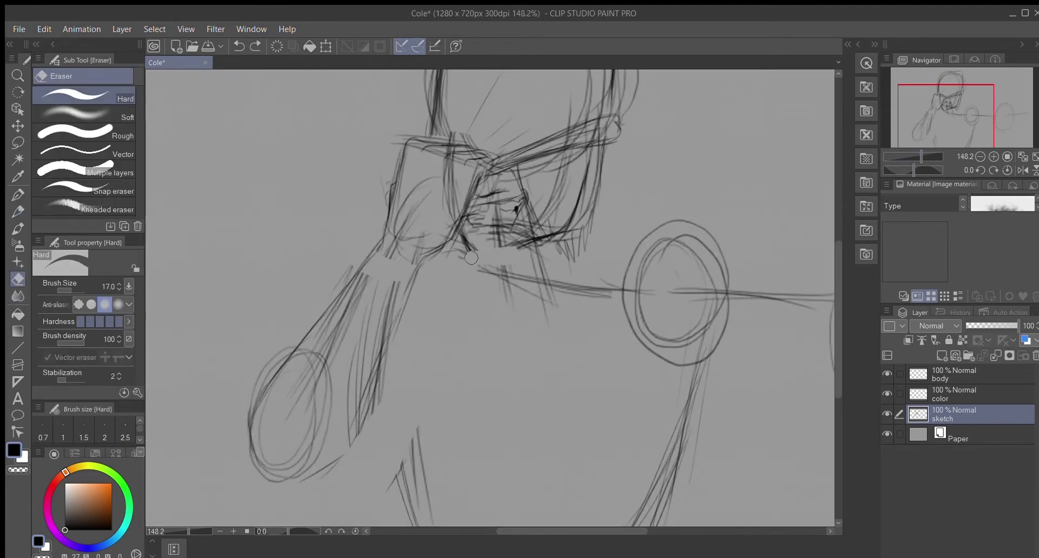
pyautogui.scroll(2, 833, 281)
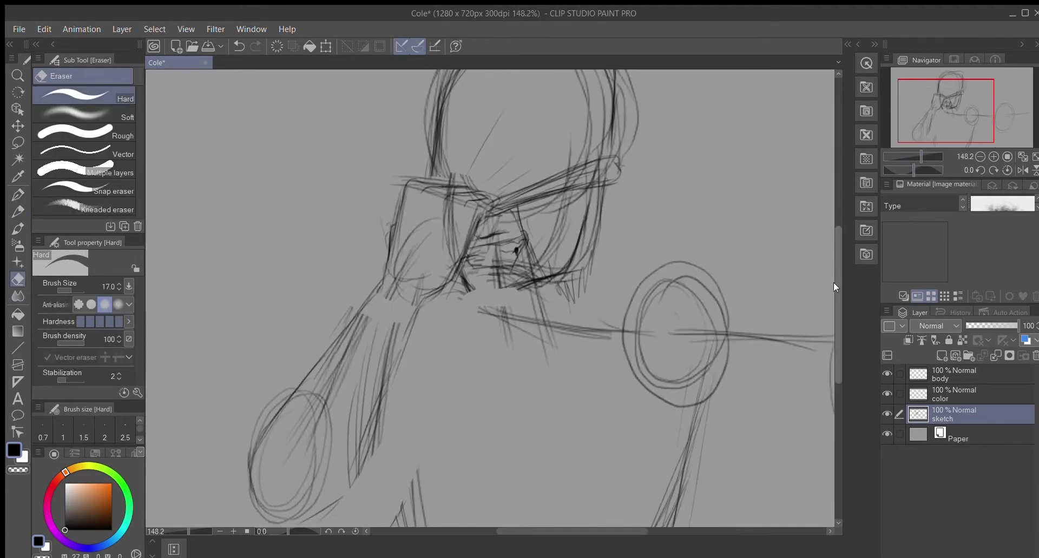
pyautogui.click(15, 212)
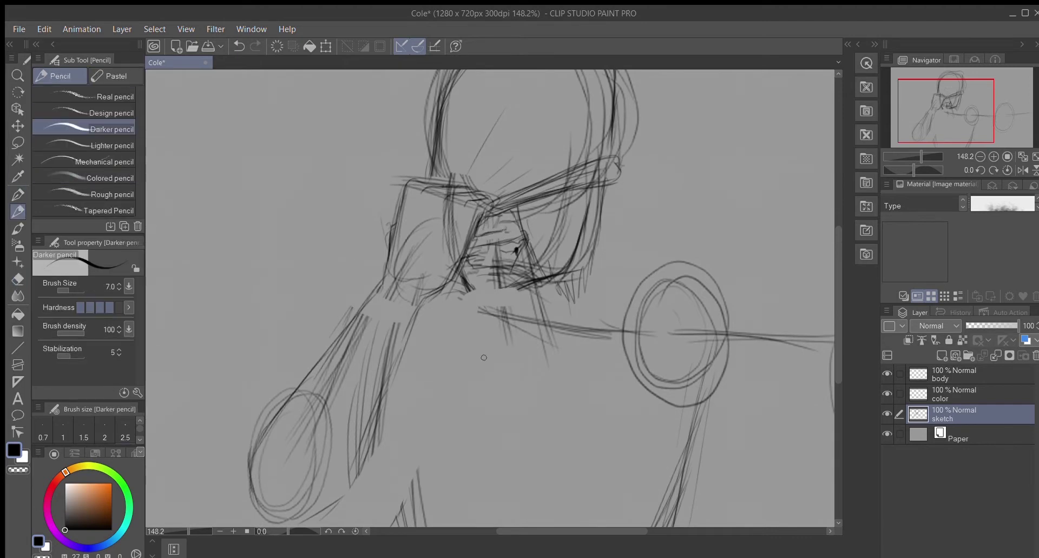
pyautogui.moveTo(467, 288)
pyautogui.mouseDown()
pyautogui.moveTo(503, 296)
pyautogui.moveTo(544, 285)
pyautogui.mouseUp()
pyautogui.moveTo(482, 302); pyautogui.dragTo(508, 357)
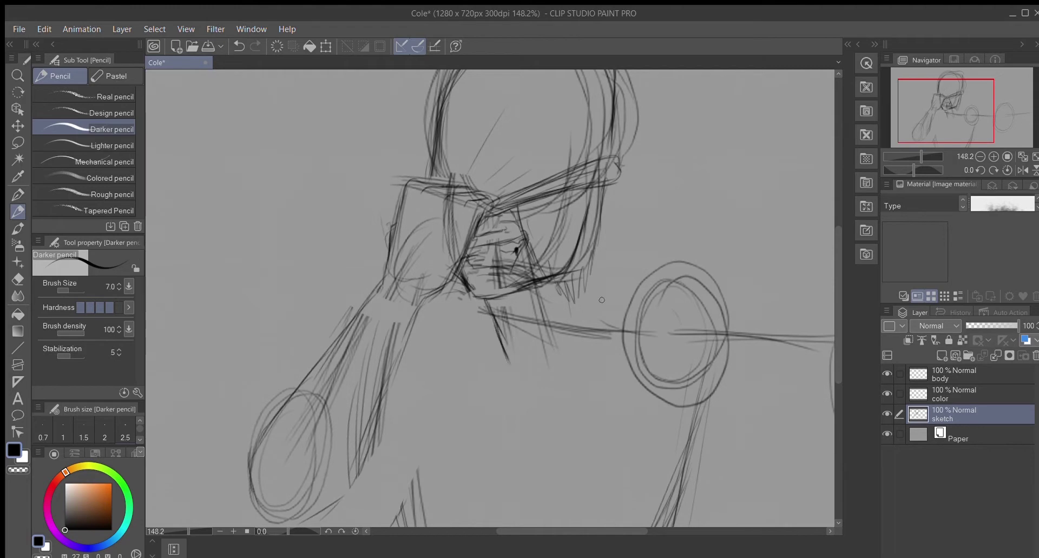
pyautogui.moveTo(920, 155); pyautogui.dragTo(917, 155)
pyautogui.moveTo(610, 303)
pyautogui.mouseDown()
pyautogui.moveTo(613, 327)
pyautogui.moveTo(521, 382)
pyautogui.mouseUp()
pyautogui.moveTo(486, 307)
pyautogui.mouseDown()
pyautogui.moveTo(473, 325)
pyautogui.moveTo(492, 384)
pyautogui.mouseUp()
pyautogui.moveTo(490, 327); pyautogui.dragTo(518, 383)
pyautogui.moveTo(611, 301)
pyautogui.mouseDown()
pyautogui.moveTo(634, 301)
pyautogui.moveTo(581, 388)
pyautogui.mouseUp()
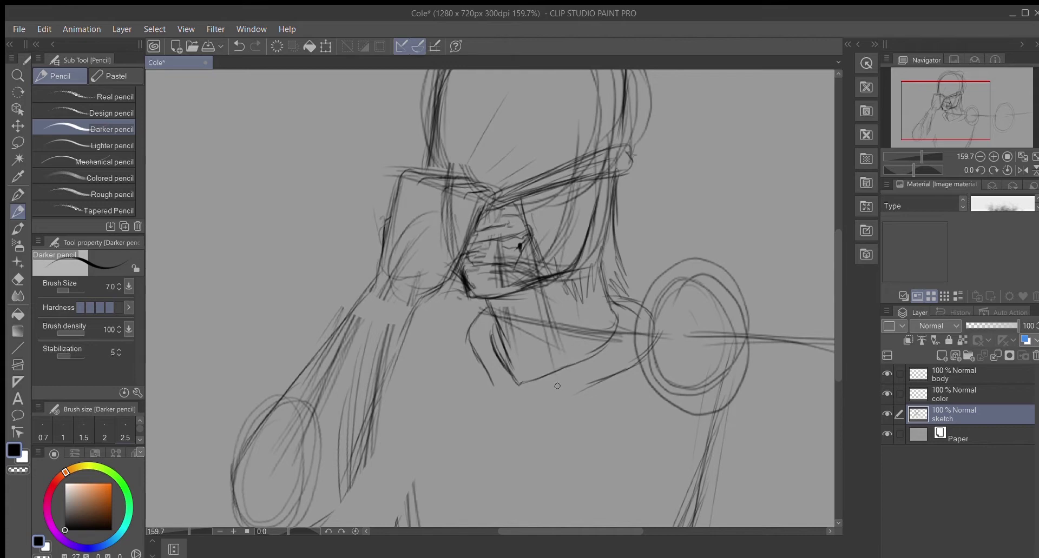
pyautogui.moveTo(838, 339); pyautogui.dragTo(832, 369)
pyautogui.hotkey('ctrl', 'z')
pyautogui.hotkey('ctrl', 'z')
pyautogui.hotkey('ctrl', 'z')
pyautogui.hotkey('ctrl', 'z')
pyautogui.hotkey('ctrl', 'z')
# Sketch a deep V-shaped collar below the neck with folded outer edges on both sides
pyautogui.moveTo(609, 214)
pyautogui.mouseDown()
pyautogui.moveTo(646, 210)
pyautogui.moveTo(589, 311)
pyautogui.moveTo(622, 248)
pyautogui.moveTo(656, 230)
pyautogui.moveTo(529, 327)
pyautogui.mouseUp()
pyautogui.moveTo(494, 223); pyautogui.dragTo(472, 271)
pyautogui.moveTo(491, 226); pyautogui.dragTo(489, 277)
pyautogui.moveTo(453, 241)
pyautogui.mouseDown()
pyautogui.moveTo(467, 283)
pyautogui.moveTo(516, 331)
pyautogui.moveTo(539, 328)
pyautogui.mouseUp()
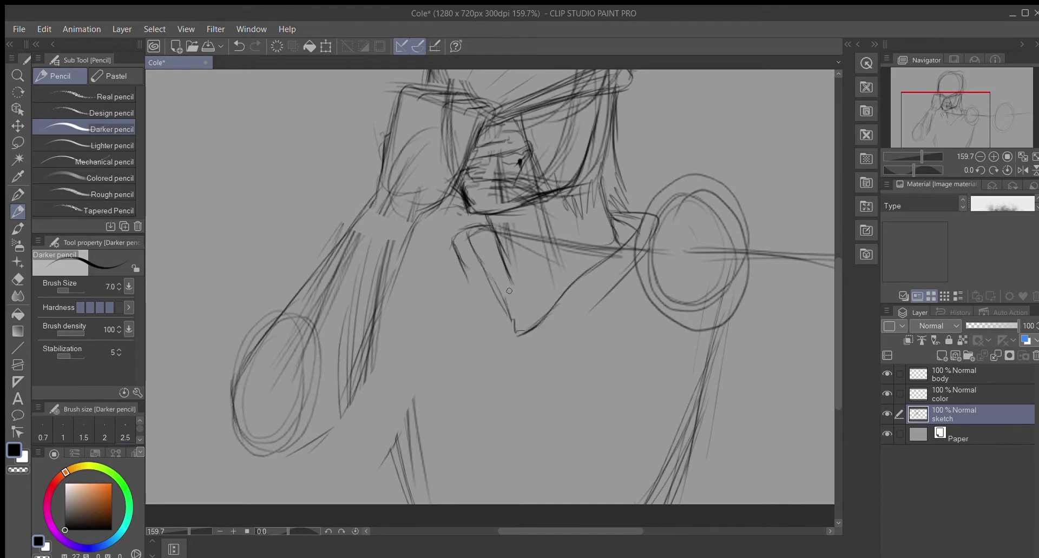
pyautogui.moveTo(502, 266); pyautogui.dragTo(508, 308)
pyautogui.moveTo(454, 258); pyautogui.dragTo(495, 335)
pyautogui.moveTo(656, 229)
pyautogui.mouseDown()
pyautogui.moveTo(666, 245)
pyautogui.moveTo(590, 324)
pyautogui.moveTo(519, 338)
pyautogui.mouseUp()
# Sketch the upper and lower contours of the outstretched arm, widening toward the canvas edge
pyautogui.scroll(-3, 517, 305)
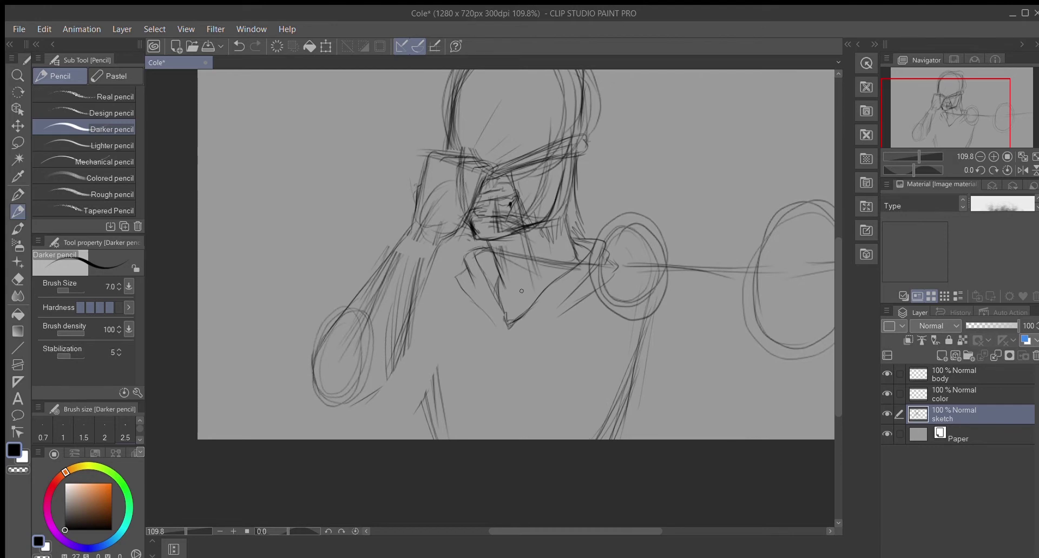
pyautogui.hscroll(5, 712, 116)
pyautogui.moveTo(373, 235); pyautogui.dragTo(355, 285)
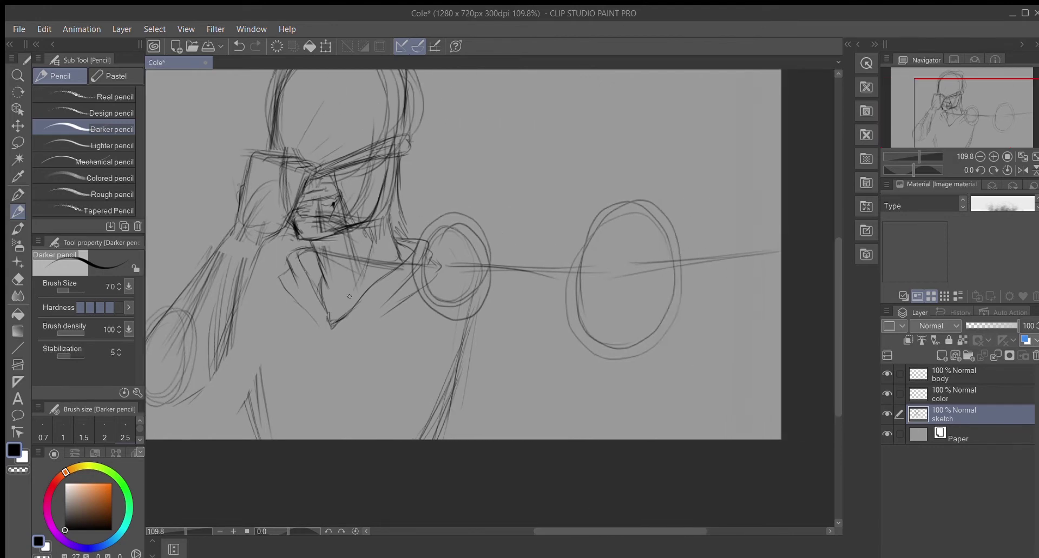
pyautogui.moveTo(427, 262)
pyautogui.mouseDown()
pyautogui.moveTo(562, 256)
pyautogui.moveTo(503, 308)
pyautogui.moveTo(474, 315)
pyautogui.mouseUp()
pyautogui.hotkey('ctrl', 'z')
pyautogui.moveTo(538, 279); pyautogui.dragTo(641, 207)
pyautogui.moveTo(605, 250); pyautogui.dragTo(777, 164)
pyautogui.moveTo(576, 365)
pyautogui.mouseDown()
pyautogui.moveTo(781, 438)
pyautogui.moveTo(494, 345)
pyautogui.mouseUp()
# Erase part of the guide line beside the shoulder circle and sketch the shoulder folds, sleeve edge and armpit
pyautogui.press('e')
pyautogui.moveTo(563, 279)
pyautogui.mouseDown()
pyautogui.moveTo(503, 254)
pyautogui.moveTo(476, 268)
pyautogui.moveTo(414, 261)
pyautogui.moveTo(463, 250)
pyautogui.mouseUp()
pyautogui.click(18, 195)
pyautogui.click(17, 211)
pyautogui.moveTo(430, 286)
pyautogui.mouseDown()
pyautogui.moveTo(497, 246)
pyautogui.moveTo(533, 255)
pyautogui.mouseUp()
pyautogui.moveTo(609, 245); pyautogui.dragTo(500, 260)
pyautogui.moveTo(486, 327); pyautogui.dragTo(415, 385)
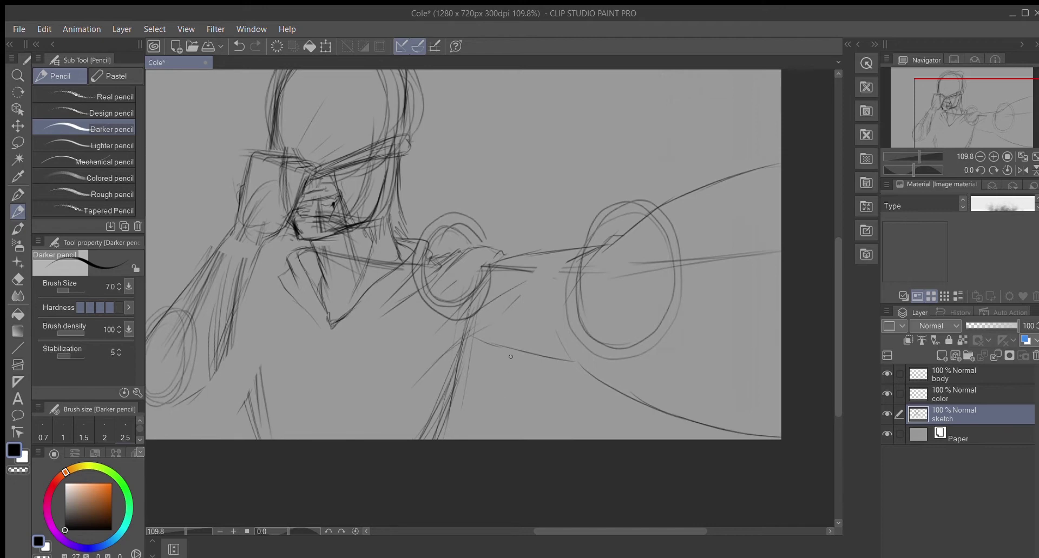
pyautogui.moveTo(483, 340); pyautogui.dragTo(458, 438)
# Sketch a diagonal fold across the chest and outline the bent elbow of the raised arm
pyautogui.hscroll(-3, 460, 436)
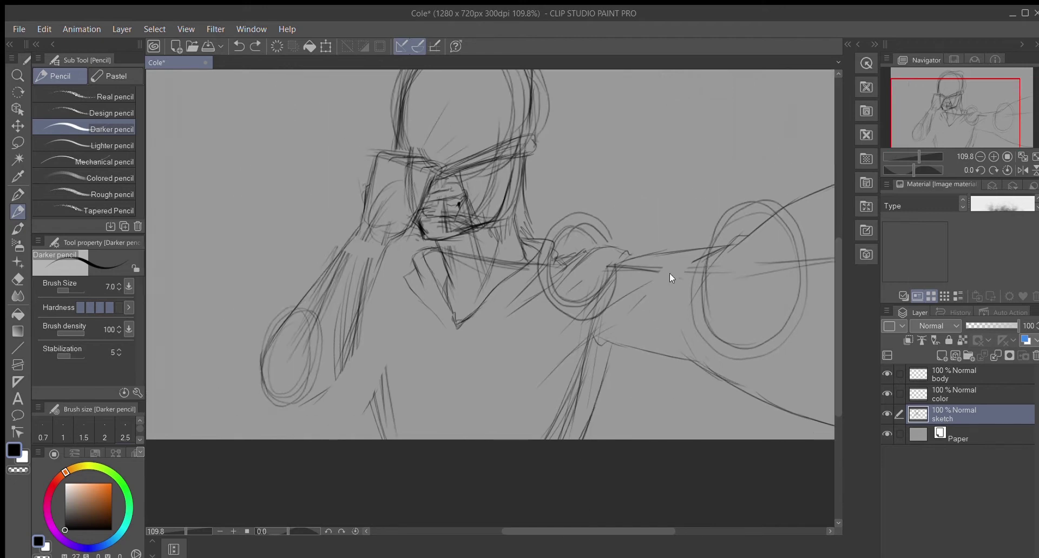
pyautogui.moveTo(538, 320); pyautogui.dragTo(450, 413)
pyautogui.moveTo(260, 371)
pyautogui.mouseDown()
pyautogui.moveTo(286, 414)
pyautogui.moveTo(323, 389)
pyautogui.mouseUp()
pyautogui.moveTo(300, 409)
pyautogui.mouseDown()
pyautogui.moveTo(362, 368)
pyautogui.moveTo(380, 339)
pyautogui.mouseUp()
pyautogui.hotkey('ctrl', 'z')
pyautogui.hotkey('ctrl', 'z')
# Sketch the torso's side contour below the raised arm and add diagonal clothing folds across the chest and waist
pyautogui.moveTo(381, 296); pyautogui.dragTo(369, 410)
pyautogui.moveTo(379, 339); pyautogui.dragTo(373, 439)
pyautogui.moveTo(380, 291); pyautogui.dragTo(370, 406)
pyautogui.moveTo(387, 326); pyautogui.dragTo(403, 394)
pyautogui.hotkey('ctrl', 'z')
pyautogui.moveTo(391, 357); pyautogui.dragTo(472, 357)
pyautogui.moveTo(508, 331); pyautogui.dragTo(477, 370)
pyautogui.moveTo(491, 405); pyautogui.dragTo(412, 439)
pyautogui.moveTo(381, 416); pyautogui.dragTo(373, 439)
pyautogui.moveTo(493, 412); pyautogui.dragTo(468, 439)
pyautogui.moveTo(379, 401); pyautogui.dragTo(371, 435)
# Sketch the sleeve cuff around the raised wrist and add a stroke along the torso below the shoulder
pyautogui.moveTo(307, 288); pyautogui.dragTo(348, 246)
pyautogui.moveTo(337, 248)
pyautogui.mouseDown()
pyautogui.moveTo(385, 259)
pyautogui.moveTo(361, 327)
pyautogui.mouseUp()
pyautogui.moveTo(347, 248)
pyautogui.mouseDown()
pyautogui.moveTo(355, 235)
pyautogui.moveTo(376, 246)
pyautogui.mouseUp()
pyautogui.moveTo(363, 257); pyautogui.dragTo(391, 241)
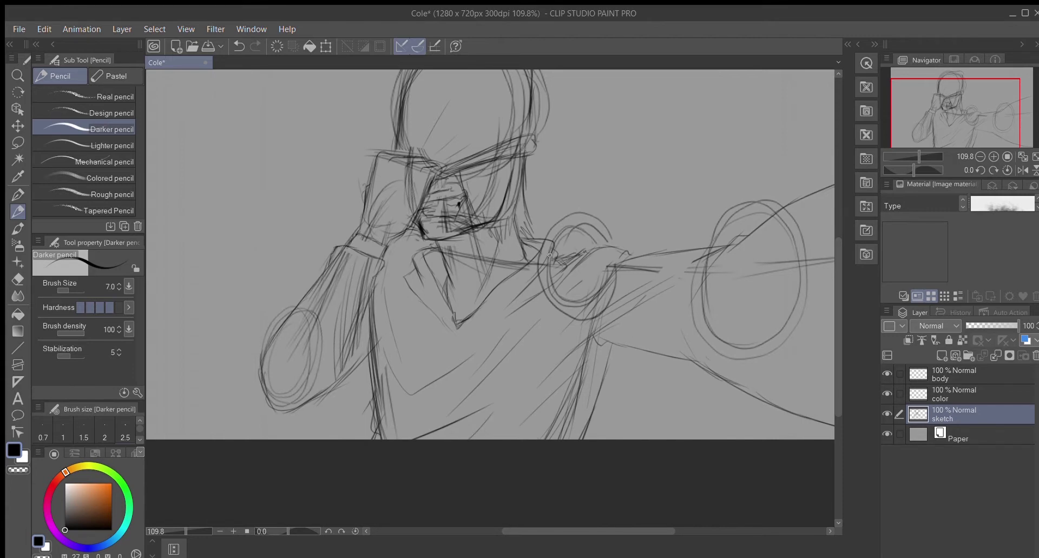
pyautogui.scroll(2, 517, 248)
pyautogui.moveTo(573, 306)
pyautogui.mouseDown()
pyautogui.moveTo(635, 296)
pyautogui.moveTo(570, 379)
pyautogui.mouseUp()
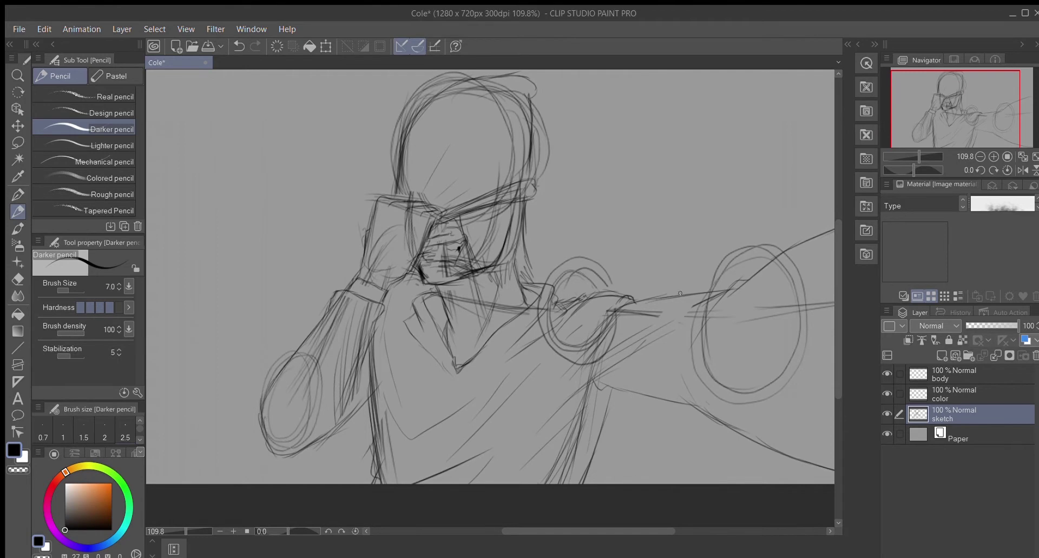
# Clean up the hand over the mouth and redraw its palm edge and finger contours
pyautogui.scroll(-3, 437, 289)
pyautogui.scroll(5, 414, 330)
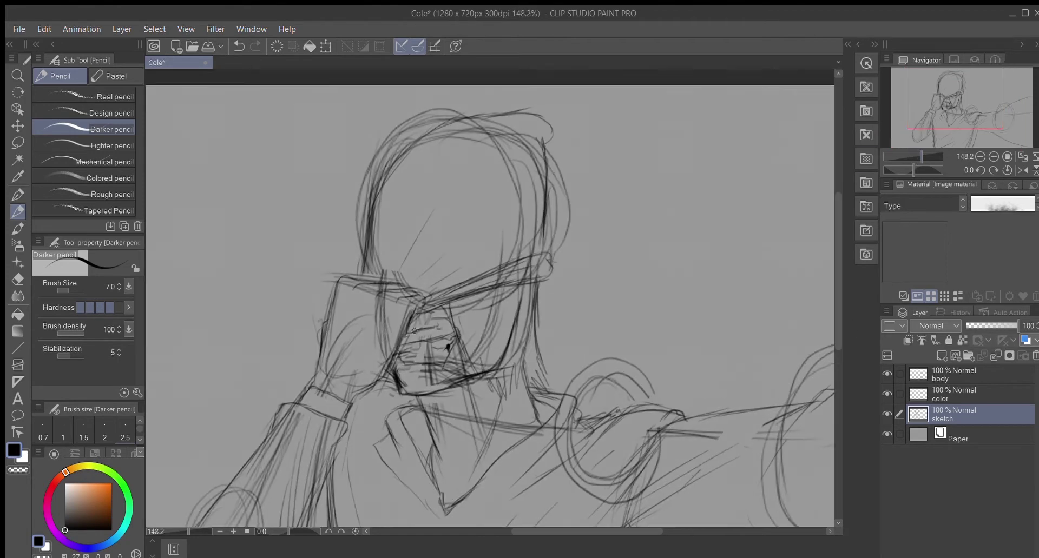
pyautogui.moveTo(394, 358); pyautogui.dragTo(383, 387)
pyautogui.moveTo(388, 373); pyautogui.dragTo(374, 385)
pyautogui.scroll(1, 524, 325)
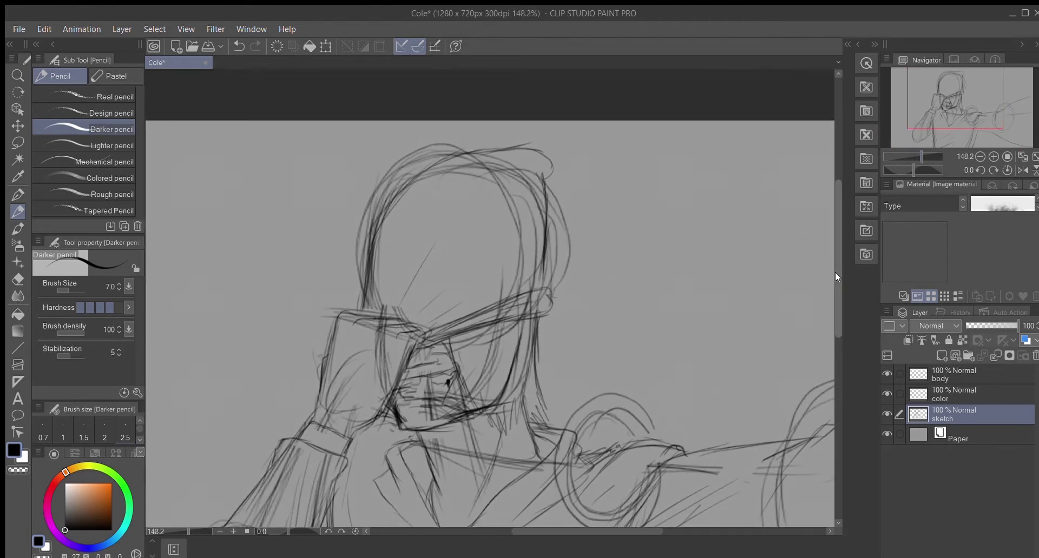
pyautogui.scroll(1, 401, 320)
pyautogui.press('e')
pyautogui.press('p')
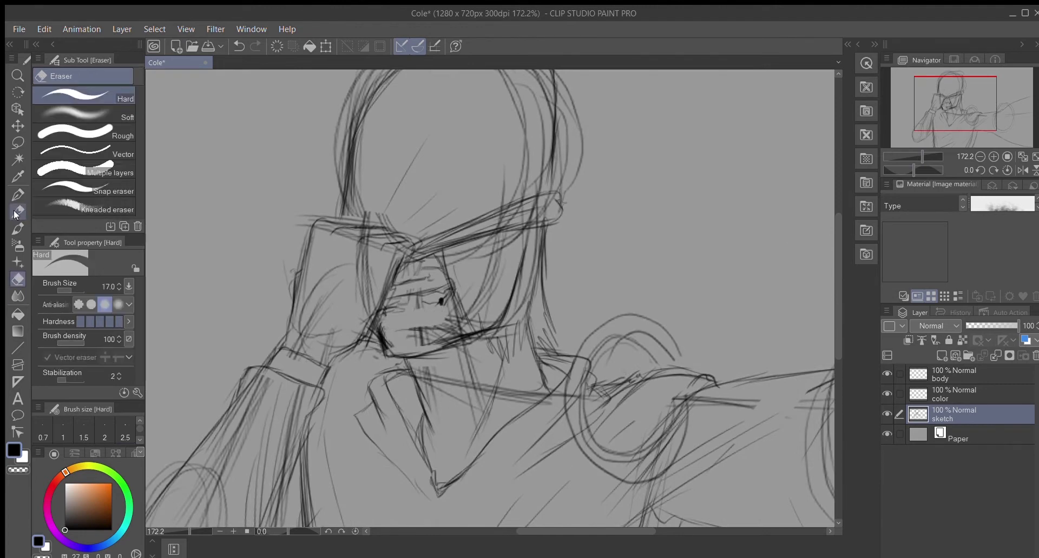
pyautogui.moveTo(383, 318); pyautogui.dragTo(437, 306)
pyautogui.moveTo(422, 313); pyautogui.dragTo(452, 286)
pyautogui.moveTo(392, 320); pyautogui.dragTo(414, 310)
pyautogui.moveTo(385, 354); pyautogui.dragTo(415, 348)
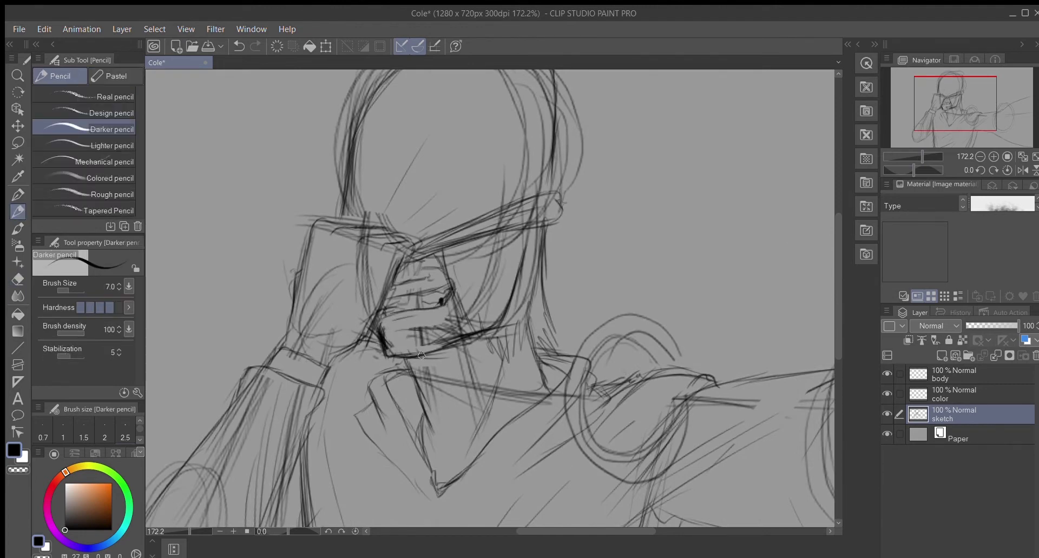
# Sketch two drawstrings hanging from the V-shaped collar and save the drawing
pyautogui.scroll(-2, 411, 238)
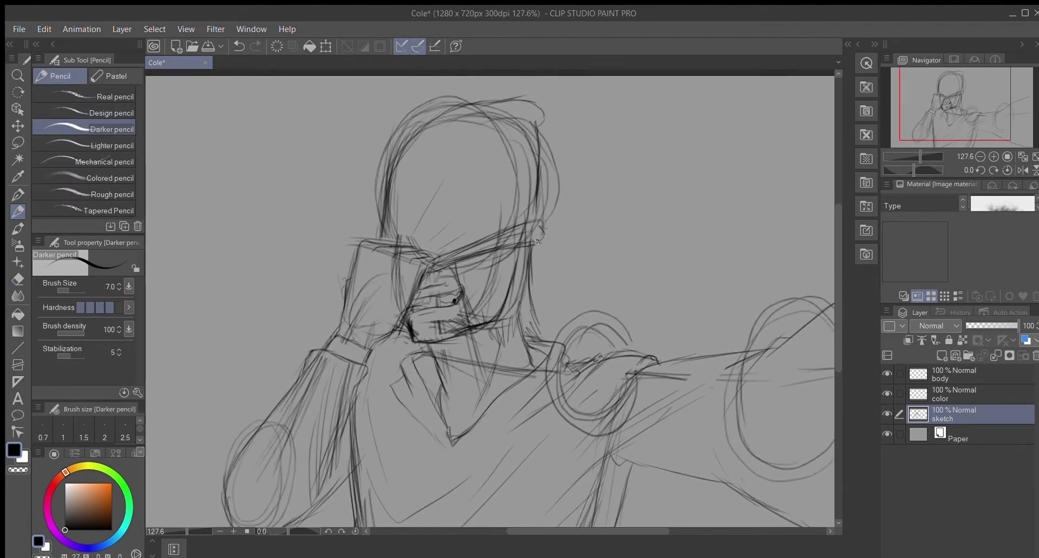
pyautogui.scroll(-2, 602, 285)
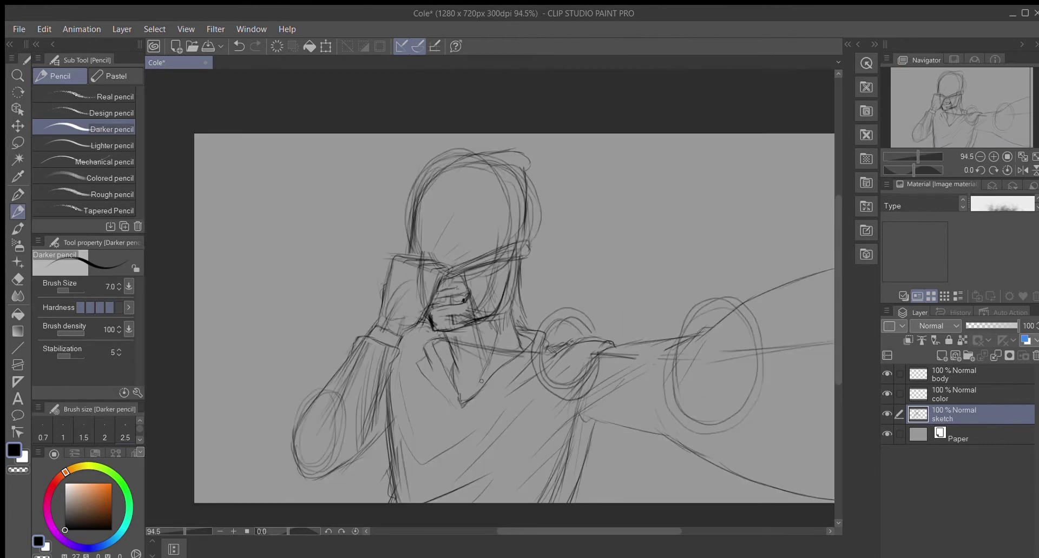
pyautogui.moveTo(918, 156); pyautogui.dragTo(922, 156)
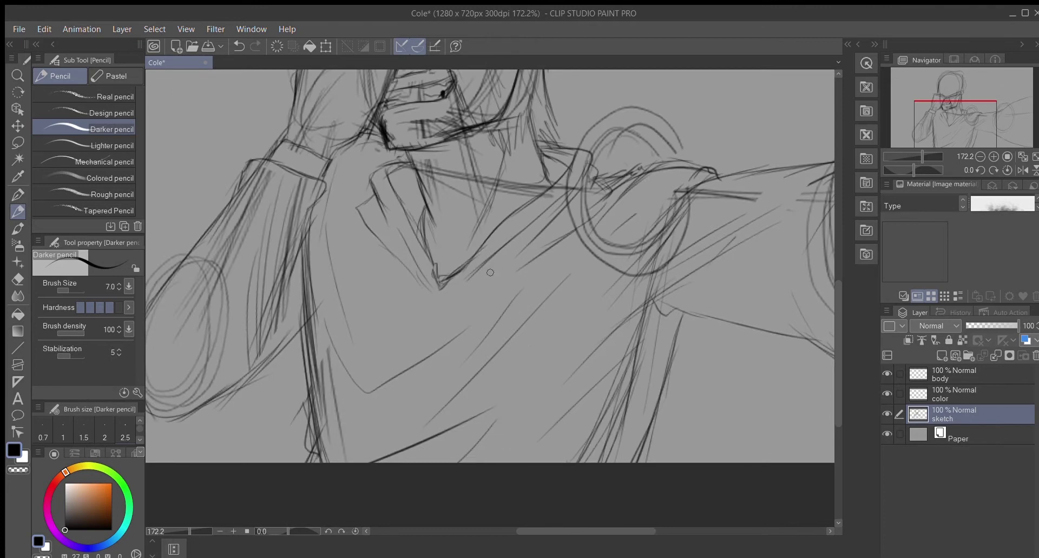
pyautogui.moveTo(476, 254); pyautogui.dragTo(449, 378)
pyautogui.moveTo(479, 263); pyautogui.dragTo(441, 393)
pyautogui.moveTo(423, 266); pyautogui.dragTo(381, 324)
pyautogui.hotkey('ctrl', 'z')
pyautogui.moveTo(422, 266)
pyautogui.mouseDown()
pyautogui.moveTo(377, 290)
pyautogui.moveTo(384, 308)
pyautogui.moveTo(374, 312)
pyautogui.moveTo(406, 293)
pyautogui.moveTo(427, 343)
pyautogui.moveTo(412, 268)
pyautogui.mouseUp()
pyautogui.scroll(-4, 422, 271)
pyautogui.scroll(5, 422, 271)
pyautogui.hotkey('ctrl', 'z')
pyautogui.moveTo(470, 265)
pyautogui.mouseDown()
pyautogui.moveTo(484, 250)
pyautogui.moveTo(478, 259)
pyautogui.mouseUp()
pyautogui.scroll(-5, 830, 265)
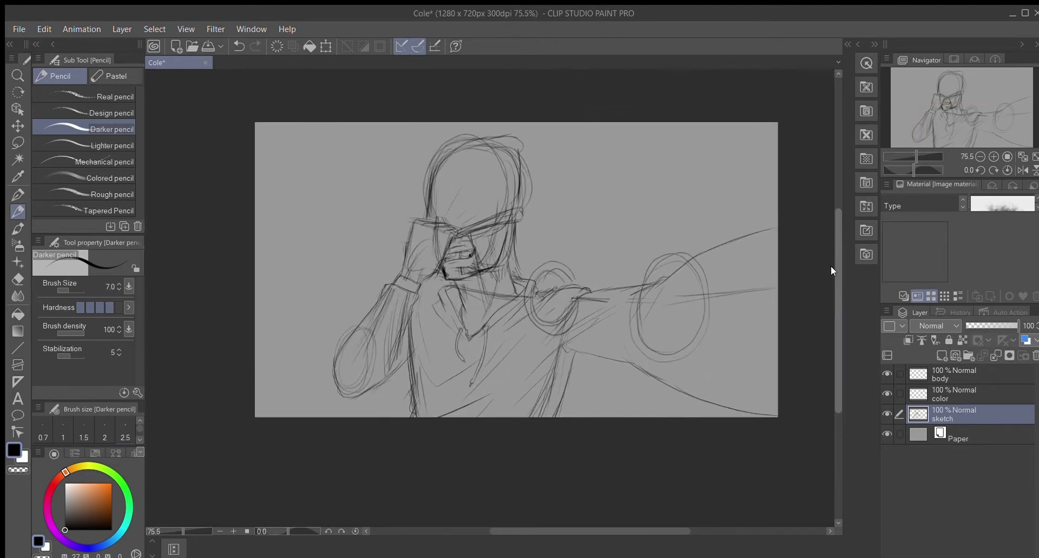
pyautogui.hotkey('ctrl', 's')
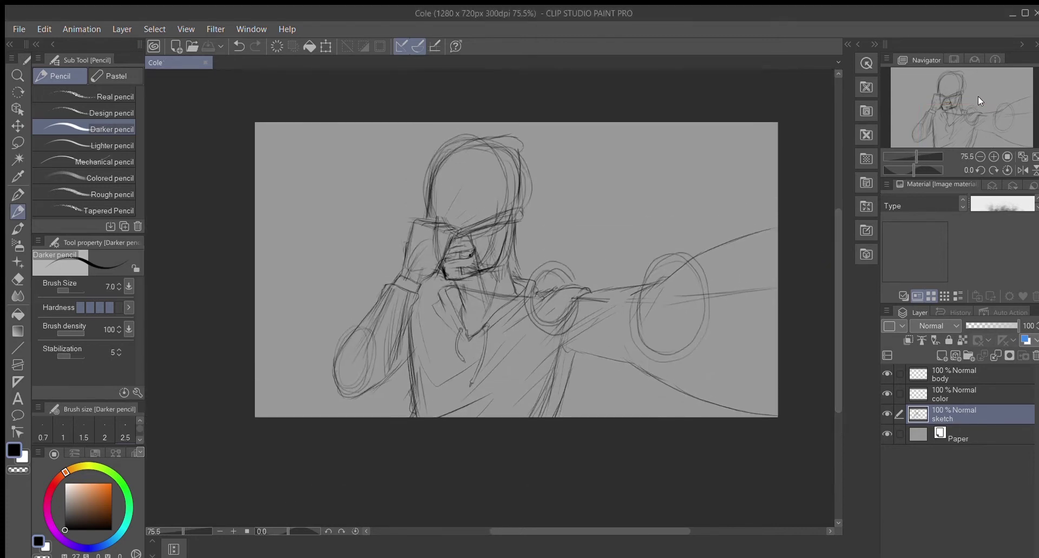
# Lower the sketch layer's opacity to 54%
pyautogui.scroll(4, 832, 305)
pyautogui.click(914, 157)
pyautogui.click(994, 325)
# Make the body layer active and set up the Turnip pen with a brush size of 4
pyautogui.click(968, 375)
pyautogui.click(10, 193)
pyautogui.press('[')
pyautogui.press('[')
pyautogui.press('[')
pyautogui.press('[')
pyautogui.press('[')
pyautogui.press('[')
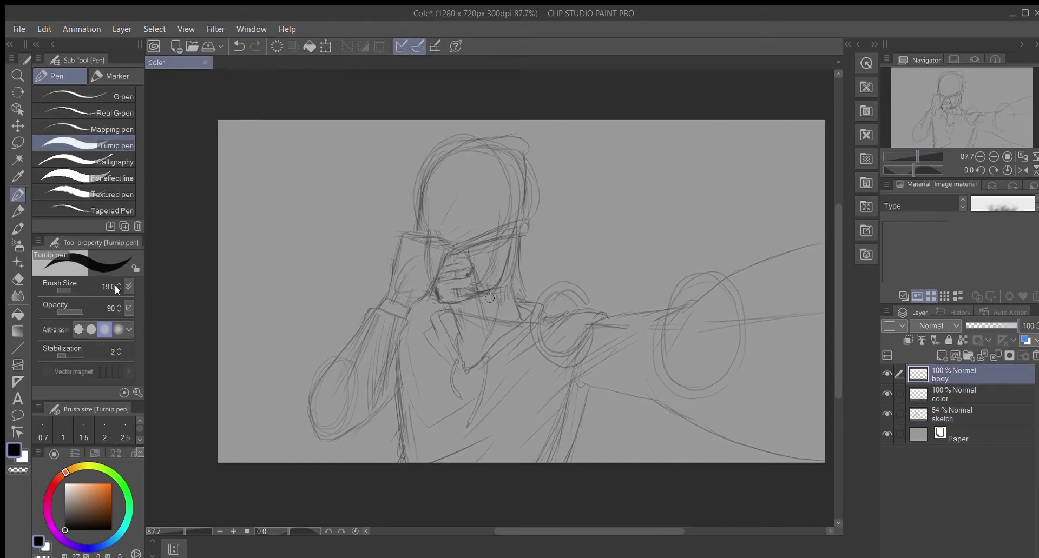
# Ink the raised fist's outer edge, knuckles and inner edge down to the wrist over the sketch
pyautogui.scroll(4, 834, 303)
pyautogui.hscroll(-3, 567, 487)
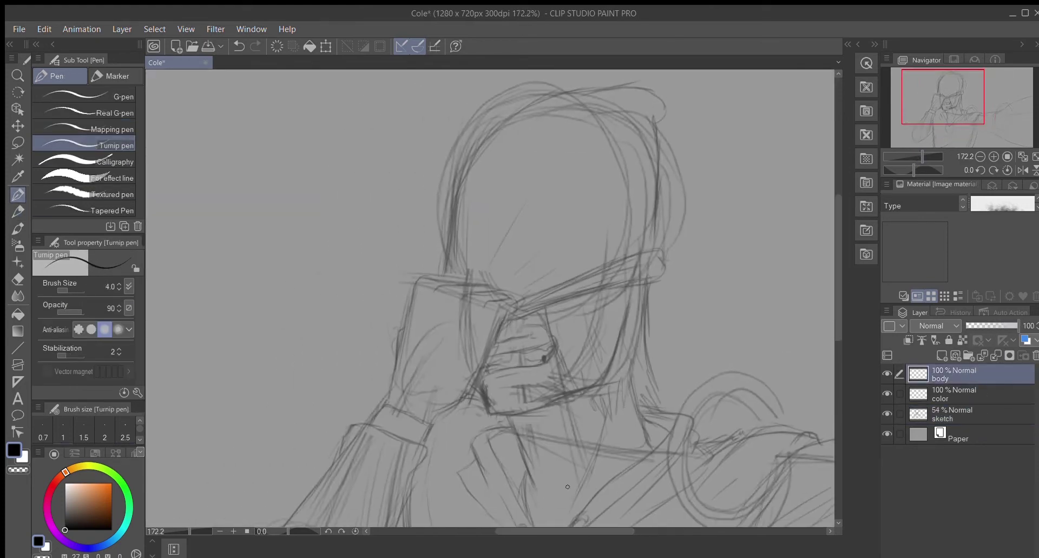
pyautogui.scroll(2, 548, 485)
pyautogui.moveTo(366, 373); pyautogui.dragTo(398, 234)
pyautogui.moveTo(430, 253); pyautogui.dragTo(486, 244)
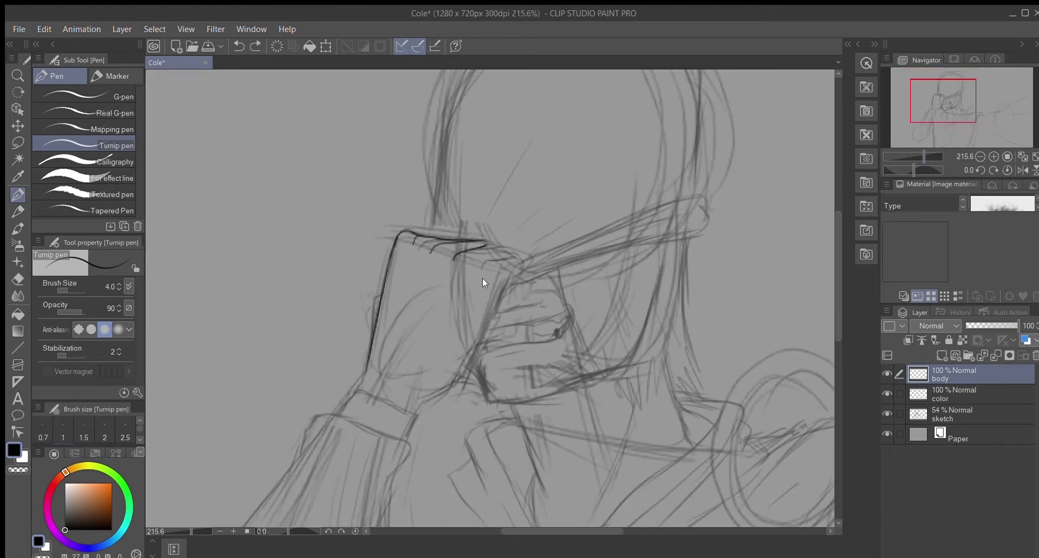
pyautogui.moveTo(416, 250)
pyautogui.mouseDown()
pyautogui.moveTo(476, 252)
pyautogui.moveTo(505, 246)
pyautogui.moveTo(521, 269)
pyautogui.mouseUp()
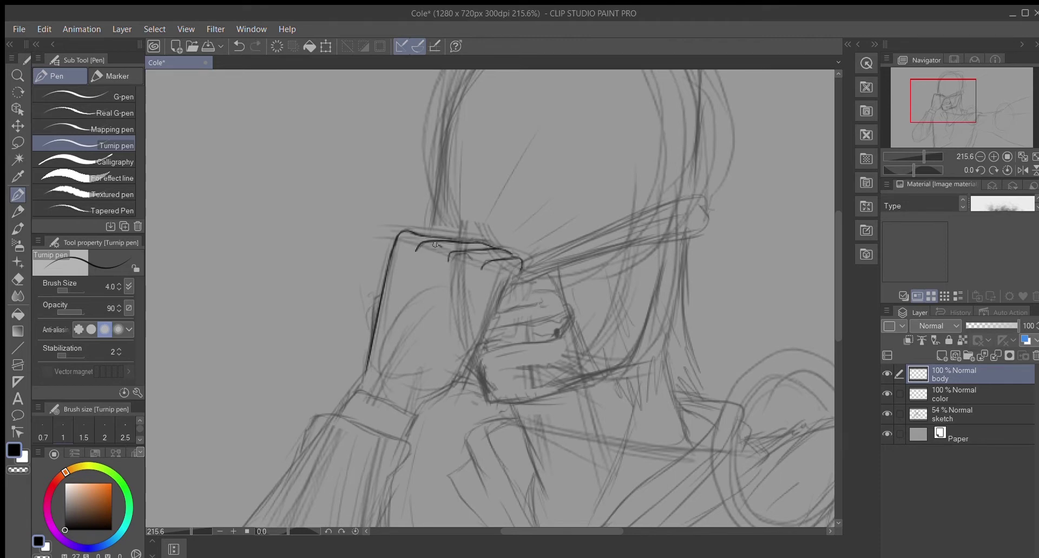
pyautogui.scroll(-3, 427, 253)
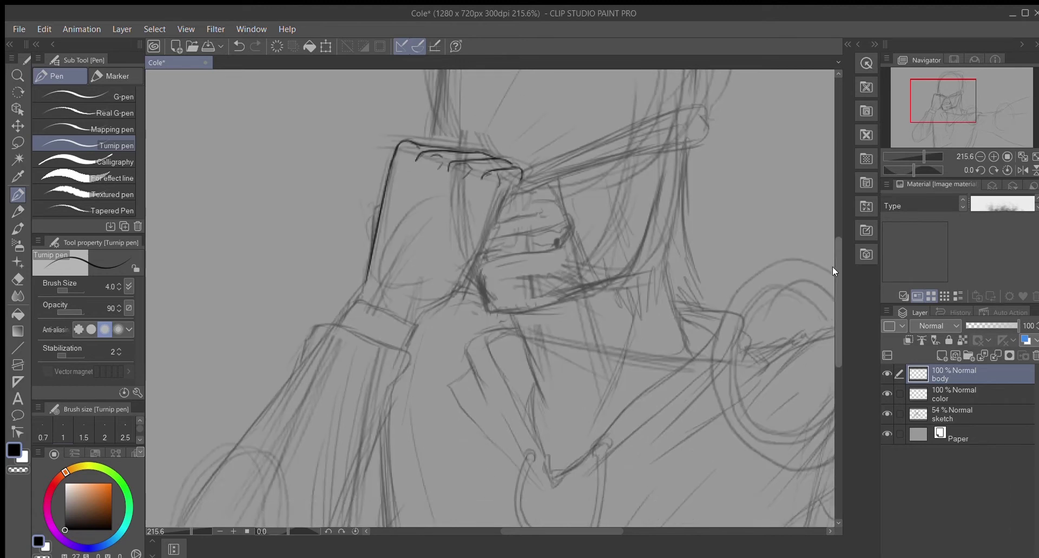
pyautogui.moveTo(501, 213)
pyautogui.mouseDown()
pyautogui.moveTo(468, 281)
pyautogui.moveTo(430, 311)
pyautogui.mouseUp()
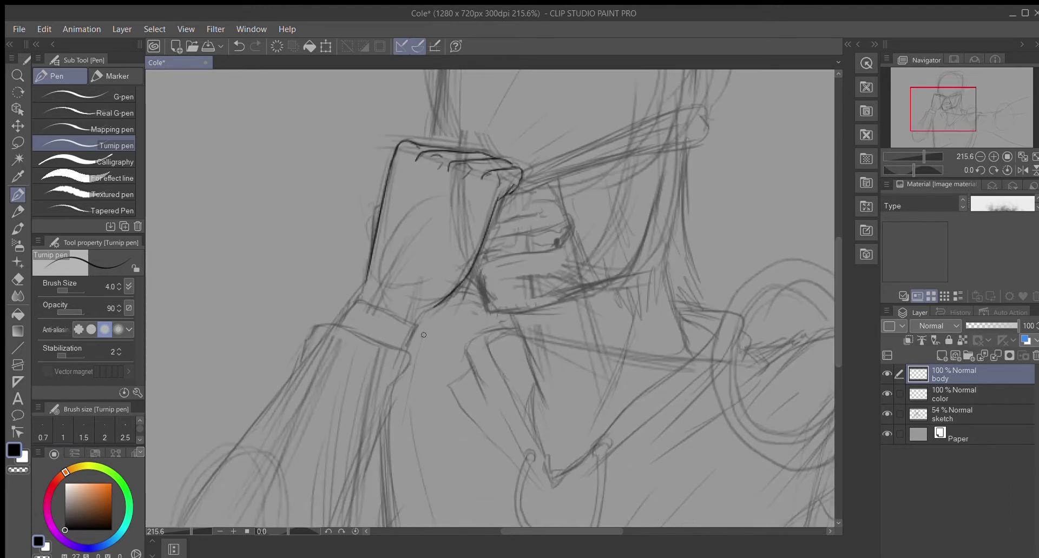
# Ink the wristband and the sleeve cuff below the raised fist
pyautogui.moveTo(370, 285); pyautogui.dragTo(340, 332)
pyautogui.scroll(-3, 340, 333)
pyautogui.hotkey('ctrl', 'z')
pyautogui.moveTo(302, 280)
pyautogui.mouseDown()
pyautogui.moveTo(320, 246)
pyautogui.moveTo(392, 300)
pyautogui.mouseUp()
pyautogui.moveTo(417, 244); pyautogui.dragTo(406, 271)
pyautogui.moveTo(355, 224)
pyautogui.mouseDown()
pyautogui.moveTo(339, 247)
pyautogui.moveTo(409, 245)
pyautogui.mouseUp()
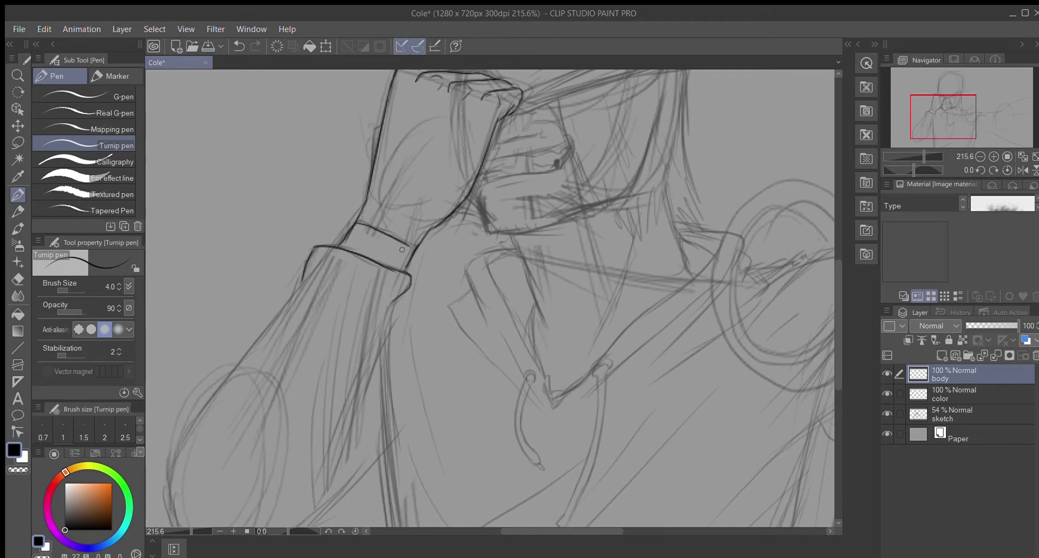
# Ink both sides of the bent arm's sleeve and round the contour at the elbow
pyautogui.moveTo(923, 157); pyautogui.dragTo(920, 155)
pyautogui.scroll(-1, 487, 270)
pyautogui.moveTo(283, 269); pyautogui.dragTo(227, 350)
pyautogui.moveTo(265, 289); pyautogui.dragTo(224, 409)
pyautogui.moveTo(233, 351); pyautogui.dragTo(246, 417)
pyautogui.moveTo(416, 211); pyautogui.dragTo(344, 381)
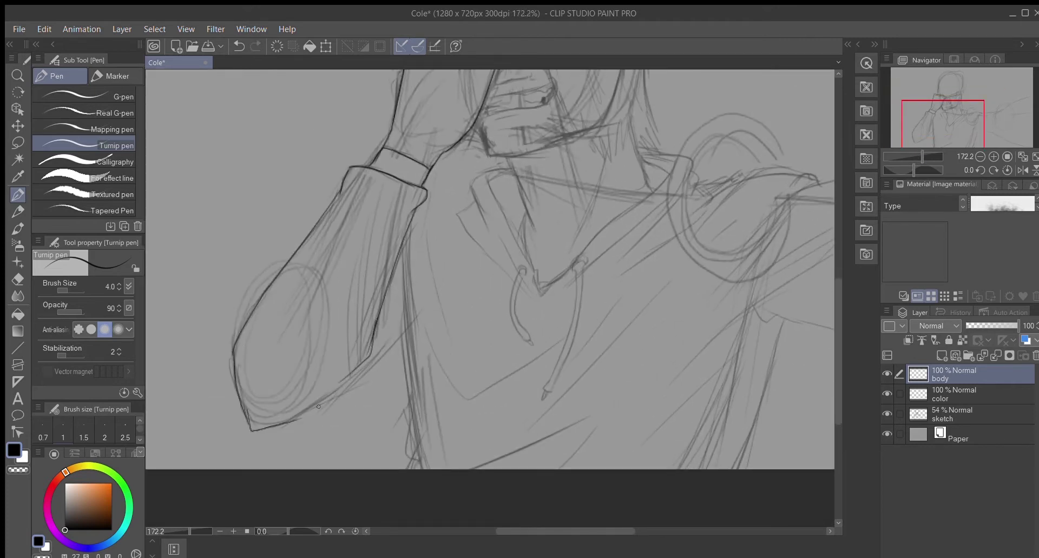
pyautogui.moveTo(299, 417); pyautogui.dragTo(394, 346)
# Ink the torso's side contour beside the bent arm and the long diagonal folds across the chest and waist
pyautogui.moveTo(407, 266)
pyautogui.mouseDown()
pyautogui.moveTo(400, 416)
pyautogui.moveTo(414, 463)
pyautogui.mouseUp()
pyautogui.moveTo(579, 404); pyautogui.dragTo(416, 464)
pyautogui.moveTo(641, 371); pyautogui.dragTo(509, 470)
pyautogui.moveTo(427, 340); pyautogui.dragTo(541, 361)
pyautogui.moveTo(416, 219)
pyautogui.mouseDown()
pyautogui.moveTo(419, 347)
pyautogui.moveTo(428, 188)
pyautogui.mouseUp()
# Ink the beanie's folded brim as a slanted band running from the fist to a rounded end
pyautogui.moveTo(838, 351); pyautogui.dragTo(841, 251)
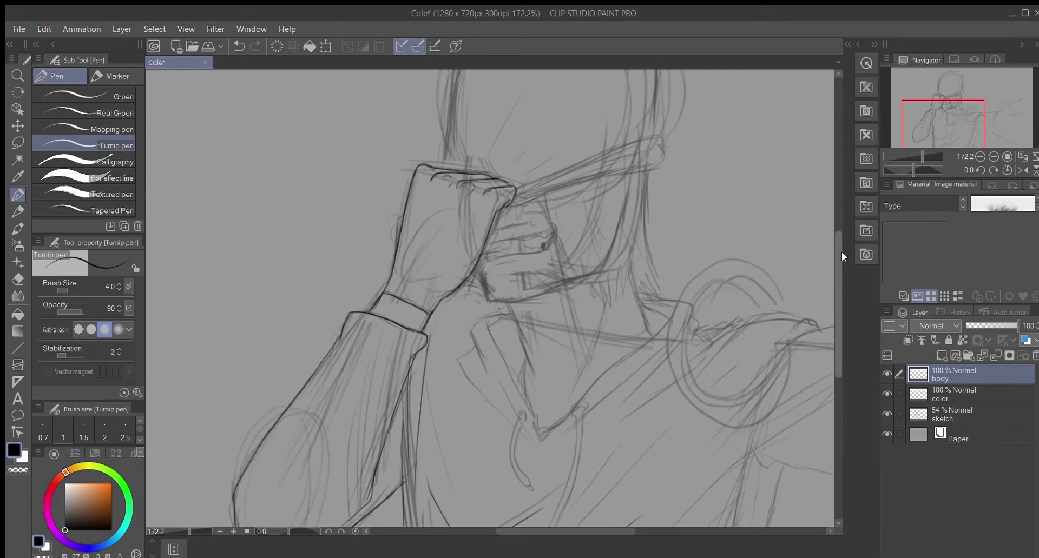
pyautogui.scroll(3, 833, 270)
pyautogui.hotkey('ctrl', 'z')
pyautogui.moveTo(524, 284); pyautogui.dragTo(712, 203)
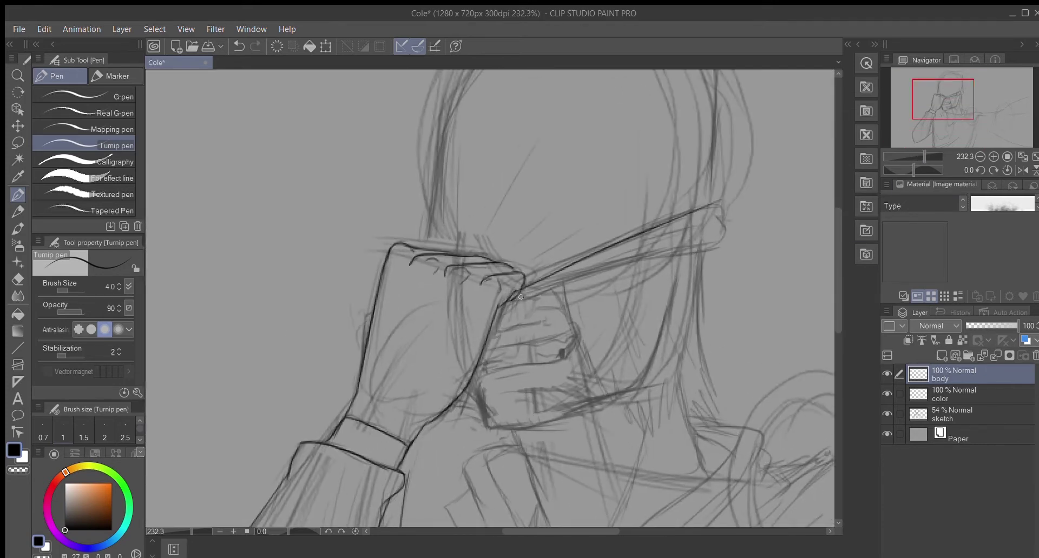
pyautogui.moveTo(506, 301); pyautogui.dragTo(709, 238)
pyautogui.press('e')
pyautogui.press('p')
pyautogui.moveTo(511, 303); pyautogui.dragTo(509, 301)
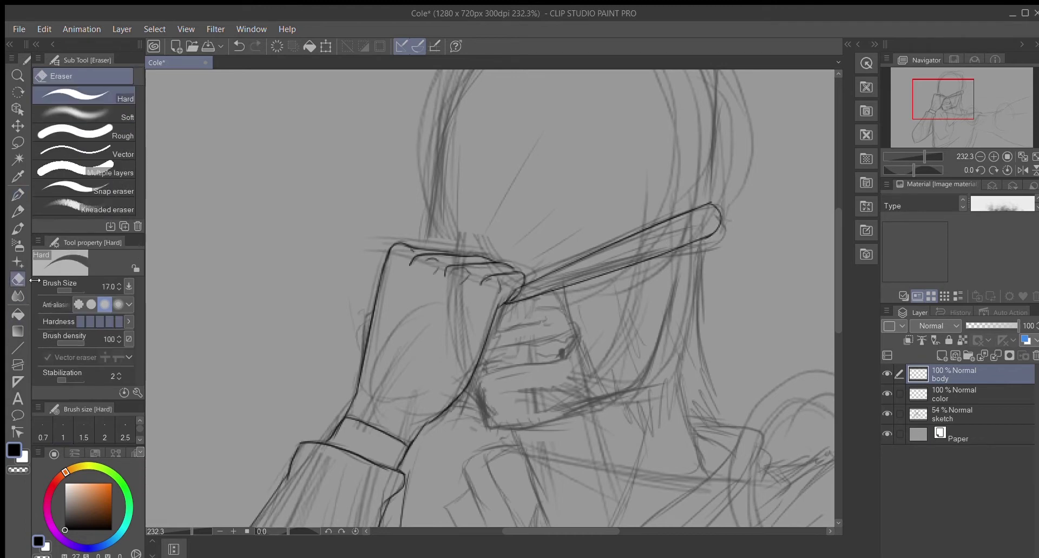
pyautogui.moveTo(574, 268); pyautogui.dragTo(503, 302)
# Ink the beanie's crown with its drooping tip and add crease strokes fanning up from the fist
pyautogui.scroll(-3, 840, 247)
pyautogui.scroll(1, 841, 247)
pyautogui.moveTo(470, 216); pyautogui.dragTo(451, 335)
pyautogui.moveTo(484, 198)
pyautogui.mouseDown()
pyautogui.moveTo(445, 320)
pyautogui.moveTo(467, 236)
pyautogui.moveTo(505, 183)
pyautogui.mouseUp()
pyautogui.hotkey('ctrl', 'z')
pyautogui.moveTo(472, 234)
pyautogui.mouseDown()
pyautogui.moveTo(603, 153)
pyautogui.moveTo(636, 149)
pyautogui.moveTo(662, 167)
pyautogui.moveTo(655, 285)
pyautogui.mouseUp()
pyautogui.moveTo(642, 180); pyautogui.dragTo(652, 298)
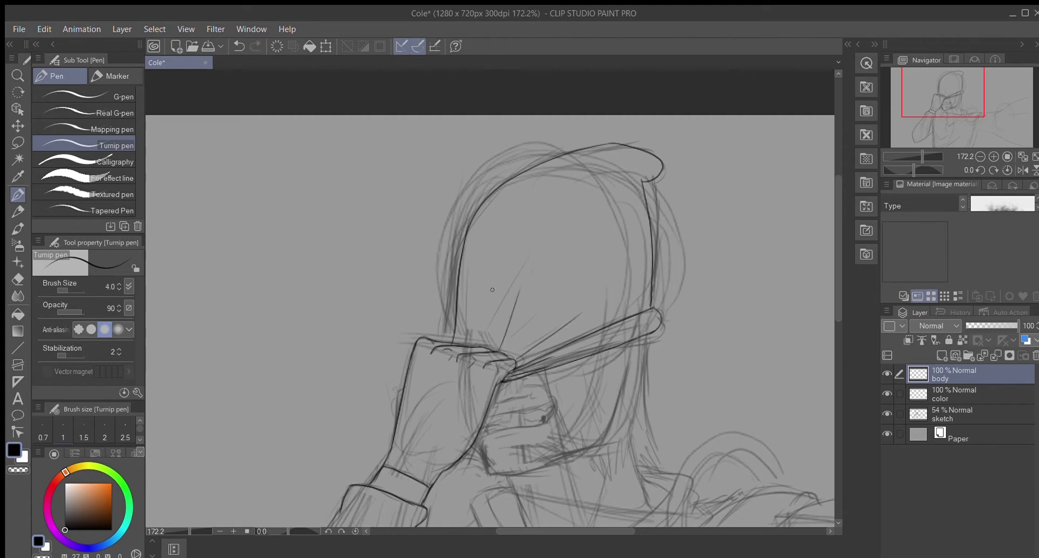
pyautogui.moveTo(518, 362); pyautogui.dragTo(581, 314)
pyautogui.moveTo(508, 345); pyautogui.dragTo(533, 306)
pyautogui.moveTo(489, 273); pyautogui.dragTo(483, 341)
# Ink the jagged hair strands hanging below the brim and the neck line behind them
pyautogui.moveTo(838, 303); pyautogui.dragTo(833, 310)
pyautogui.scroll(-1, 833, 310)
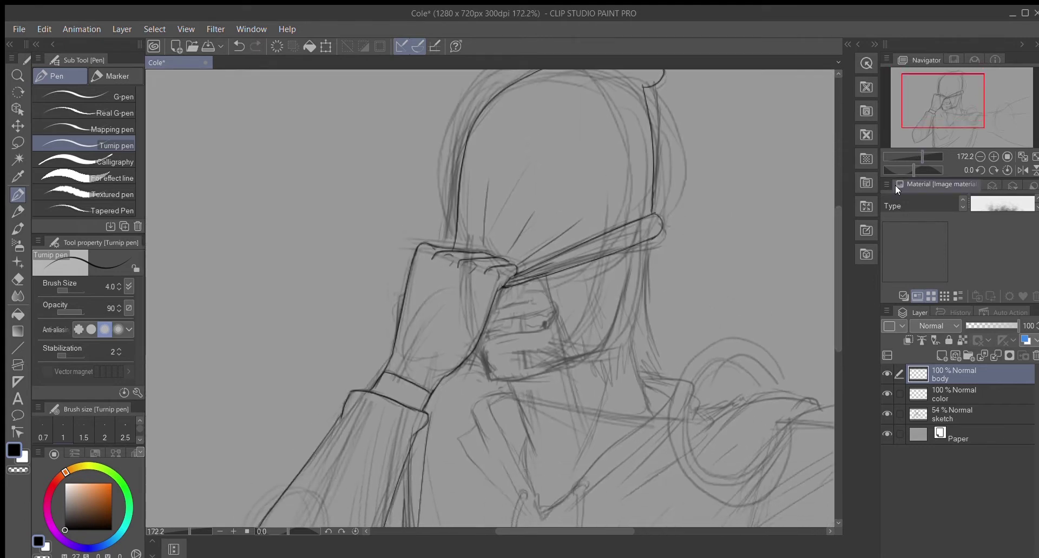
pyautogui.moveTo(535, 279)
pyautogui.mouseDown()
pyautogui.moveTo(573, 357)
pyautogui.moveTo(597, 375)
pyautogui.moveTo(621, 321)
pyautogui.mouseUp()
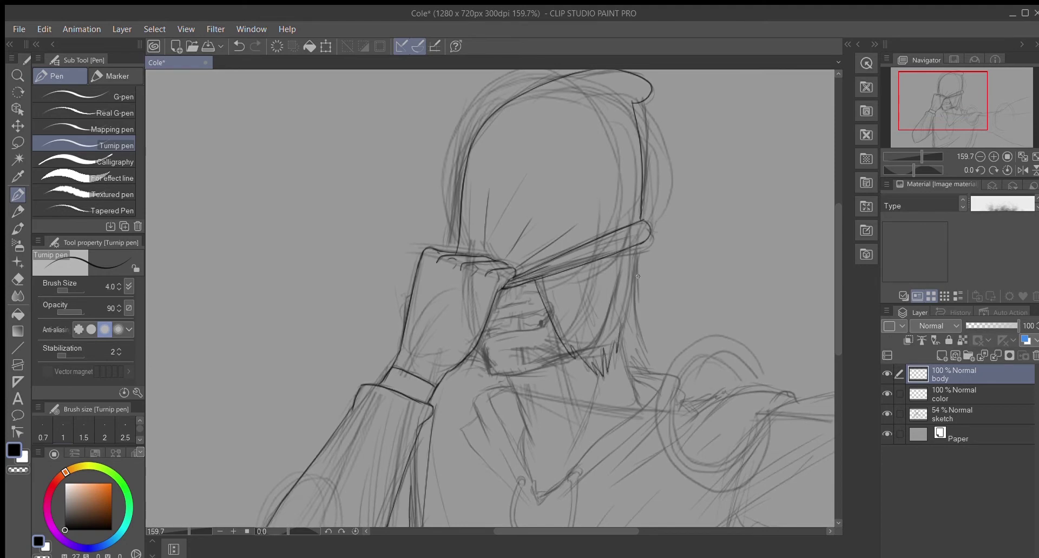
pyautogui.moveTo(641, 240); pyautogui.dragTo(636, 307)
pyautogui.moveTo(634, 273); pyautogui.dragTo(620, 332)
pyautogui.moveTo(634, 386); pyautogui.dragTo(641, 403)
pyautogui.moveTo(640, 344); pyautogui.dragTo(634, 369)
pyautogui.moveTo(617, 262); pyautogui.dragTo(608, 344)
pyautogui.moveTo(573, 304); pyautogui.dragTo(595, 363)
# Ink the chin with short stitch-like marks and the nose and mouth lines between the fist and the hair
pyautogui.moveTo(921, 156); pyautogui.dragTo(924, 157)
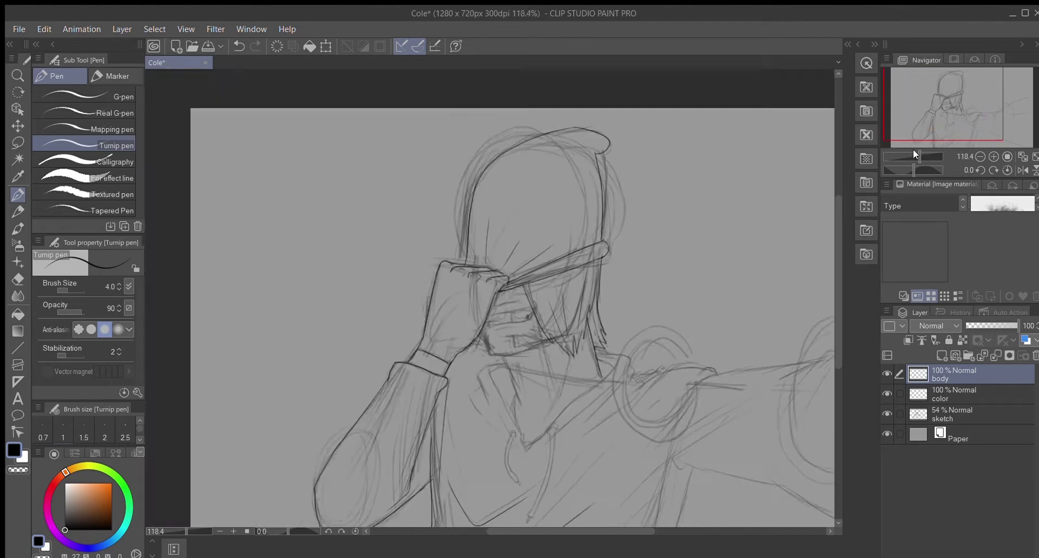
pyautogui.moveTo(484, 298)
pyautogui.mouseDown()
pyautogui.moveTo(507, 313)
pyautogui.moveTo(601, 285)
pyautogui.mouseUp()
pyautogui.moveTo(504, 202)
pyautogui.mouseDown()
pyautogui.moveTo(497, 223)
pyautogui.moveTo(518, 219)
pyautogui.mouseUp()
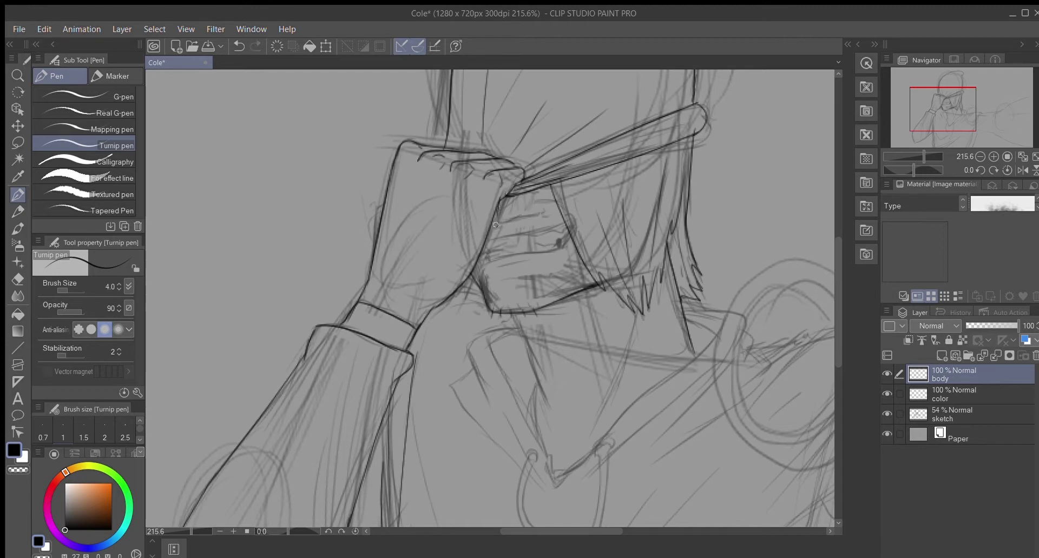
pyautogui.scroll(-2, 916, 148)
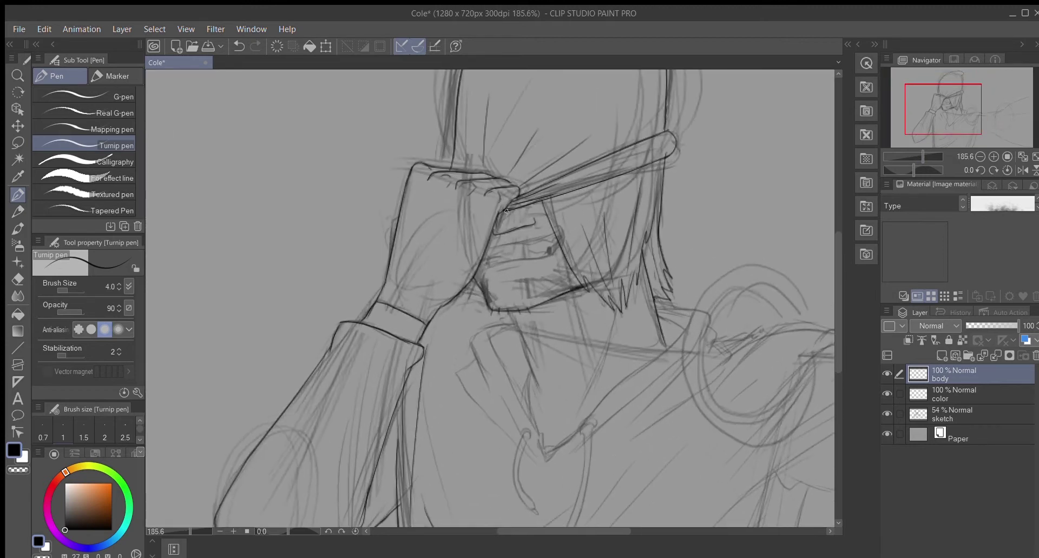
pyautogui.moveTo(552, 230); pyautogui.dragTo(542, 254)
pyautogui.moveTo(538, 253); pyautogui.dragTo(484, 260)
# Compare the line art with the sketch layer hidden and shown
pyautogui.click(886, 414)
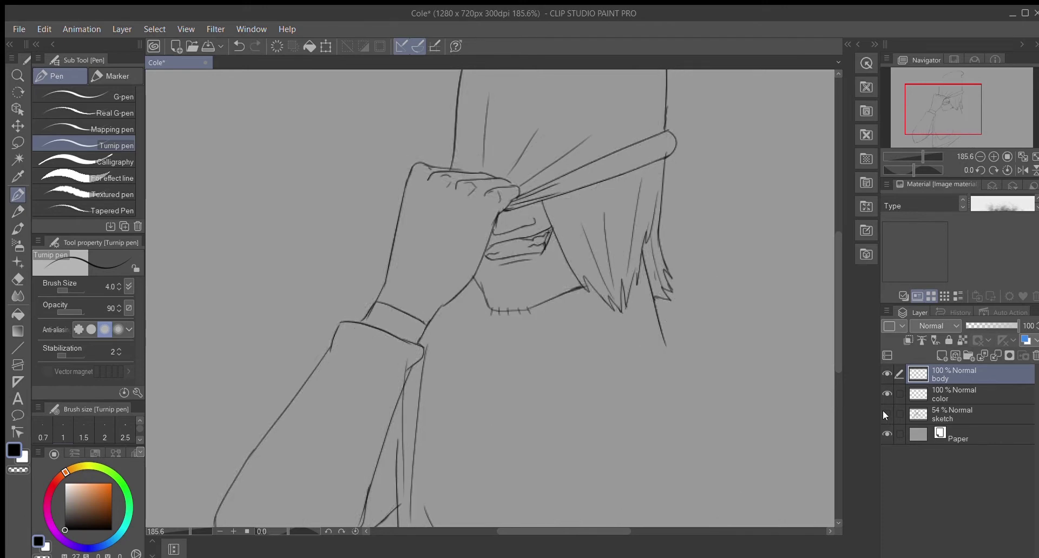
pyautogui.click(886, 414)
pyautogui.click(886, 414)
pyautogui.click(886, 414)
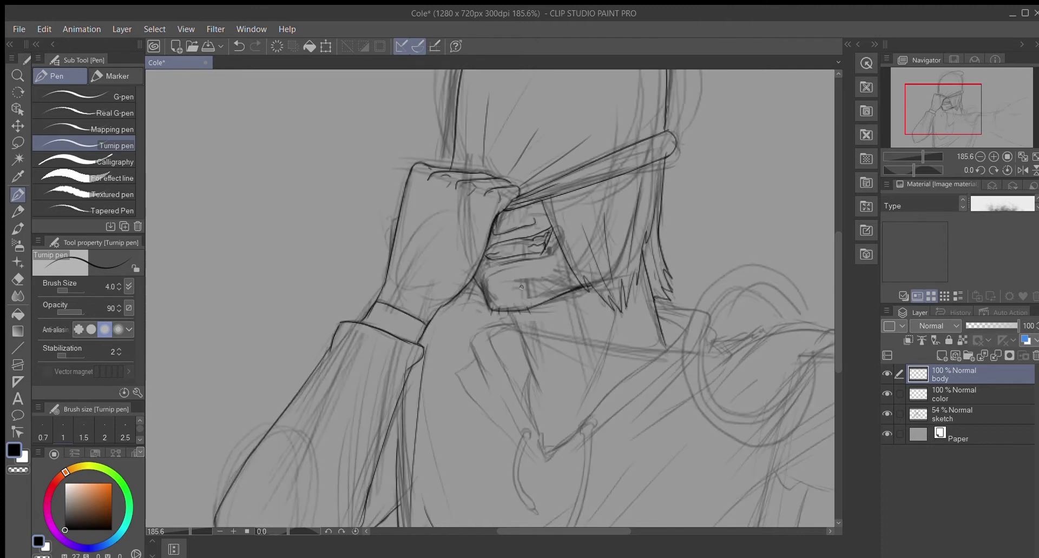
pyautogui.hotkey('ctrl', '0')
pyautogui.click(886, 414)
pyautogui.click(886, 414)
pyautogui.scroll(3, 545, 220)
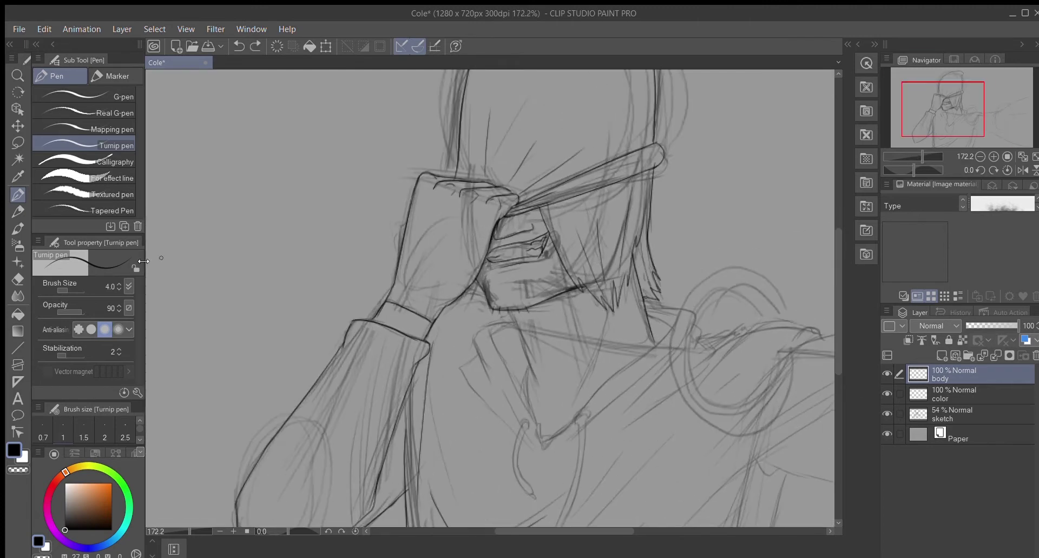
# Erase and redraw the edge of the hair strand beside the mouth
pyautogui.press('e')
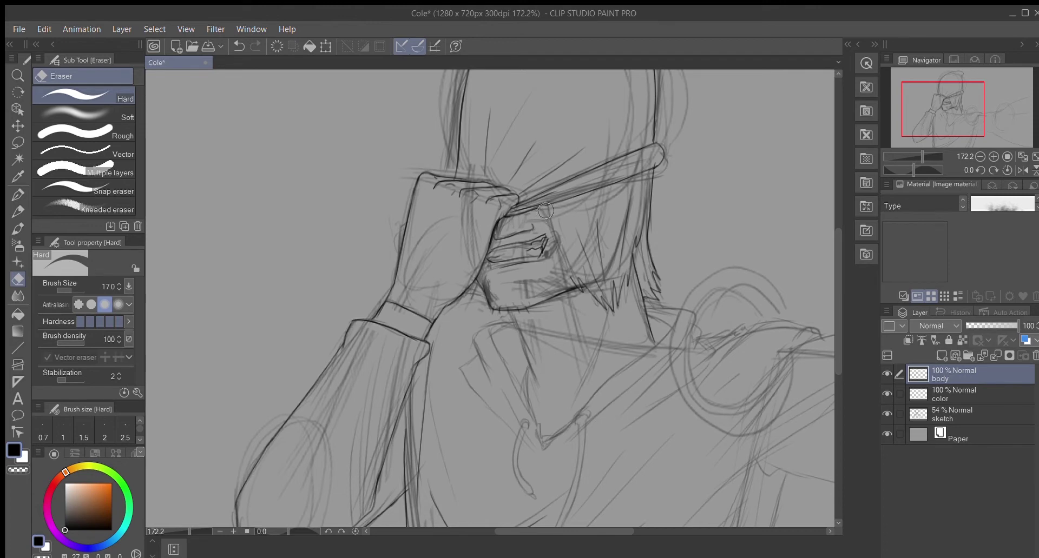
pyautogui.press('p')
pyautogui.moveTo(525, 212); pyautogui.dragTo(543, 245)
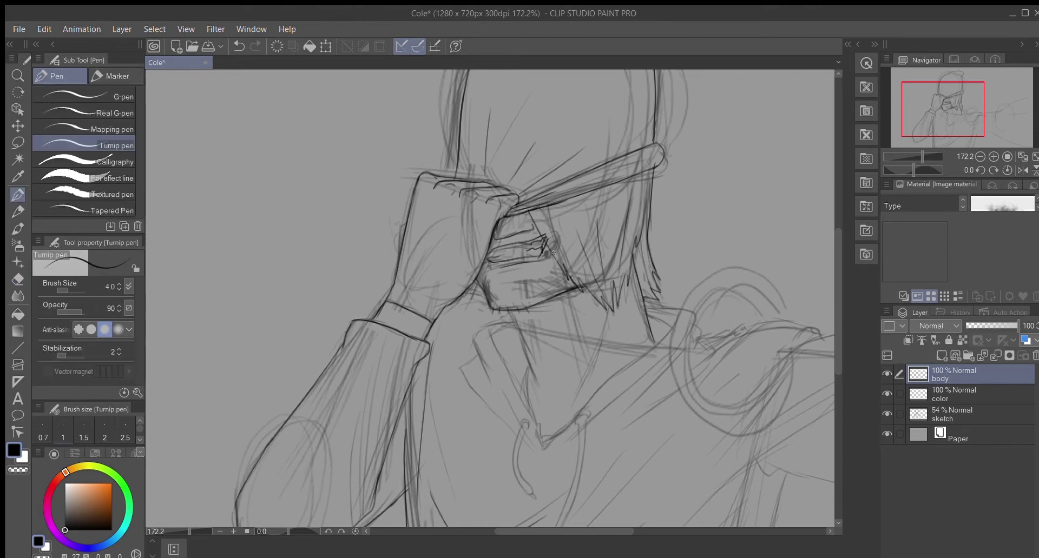
pyautogui.press('e')
pyautogui.press('p')
pyautogui.moveTo(541, 214); pyautogui.dragTo(566, 259)
# Ink the neck lines below the chin and the hood's collar edge on the outstretched arm's side
pyautogui.moveTo(914, 156); pyautogui.dragTo(915, 155)
pyautogui.scroll(-2, 833, 307)
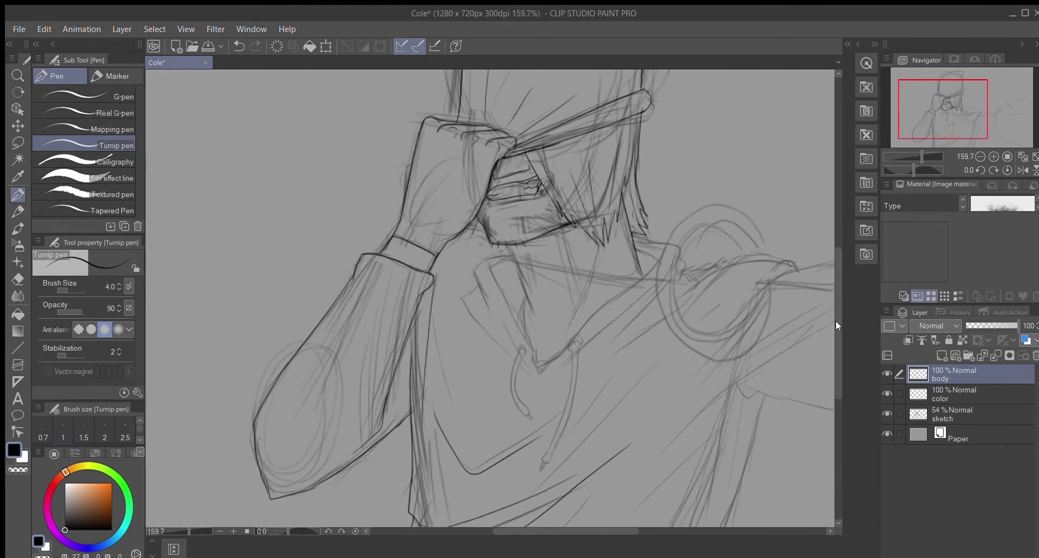
pyautogui.moveTo(533, 246); pyautogui.dragTo(506, 311)
pyautogui.moveTo(594, 243); pyautogui.dragTo(564, 334)
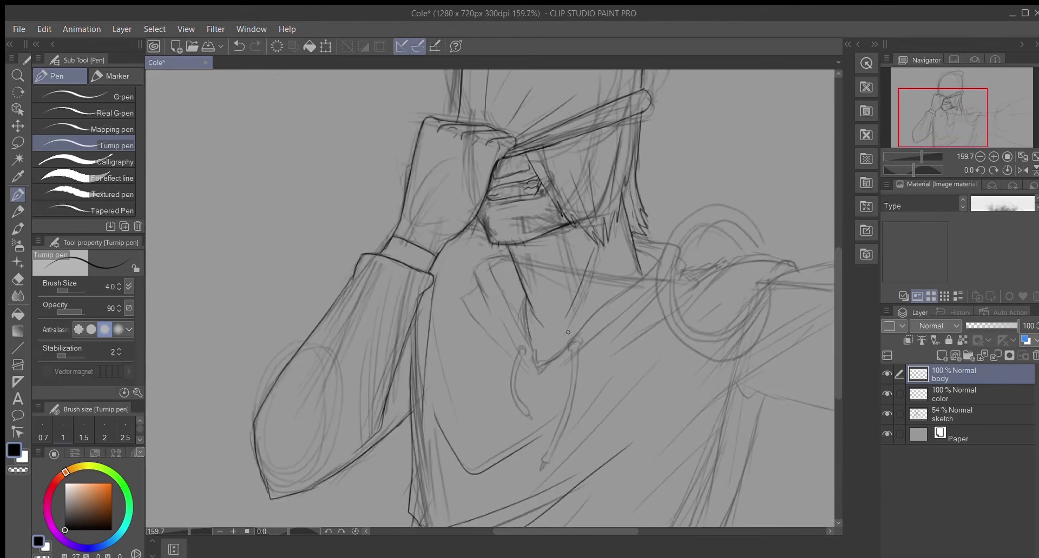
pyautogui.moveTo(680, 249)
pyautogui.mouseDown()
pyautogui.moveTo(689, 268)
pyautogui.moveTo(623, 325)
pyautogui.mouseUp()
pyautogui.moveTo(663, 301); pyautogui.dragTo(605, 345)
pyautogui.moveTo(657, 250)
pyautogui.mouseDown()
pyautogui.moveTo(587, 317)
pyautogui.moveTo(594, 307)
pyautogui.mouseUp()
# Ink the hood collar on the raised arm's side and add fold lines along the opposite edge toward the V
pyautogui.moveTo(524, 297); pyautogui.dragTo(537, 359)
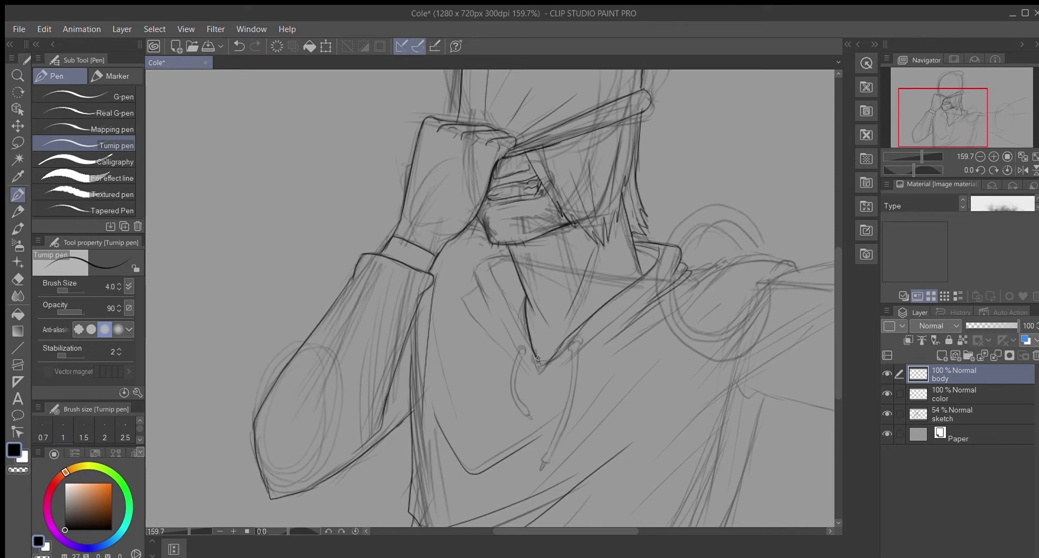
pyautogui.hotkey('ctrl', 'z')
pyautogui.moveTo(478, 279); pyautogui.dragTo(508, 351)
pyautogui.moveTo(510, 256); pyautogui.dragTo(525, 335)
pyautogui.moveTo(495, 281); pyautogui.dragTo(540, 361)
pyautogui.hotkey('ctrl', 'z')
pyautogui.moveTo(638, 308); pyautogui.dragTo(574, 354)
pyautogui.moveTo(646, 292); pyautogui.dragTo(579, 349)
pyautogui.moveTo(921, 157); pyautogui.dragTo(919, 156)
pyautogui.click(887, 412)
pyautogui.click(888, 414)
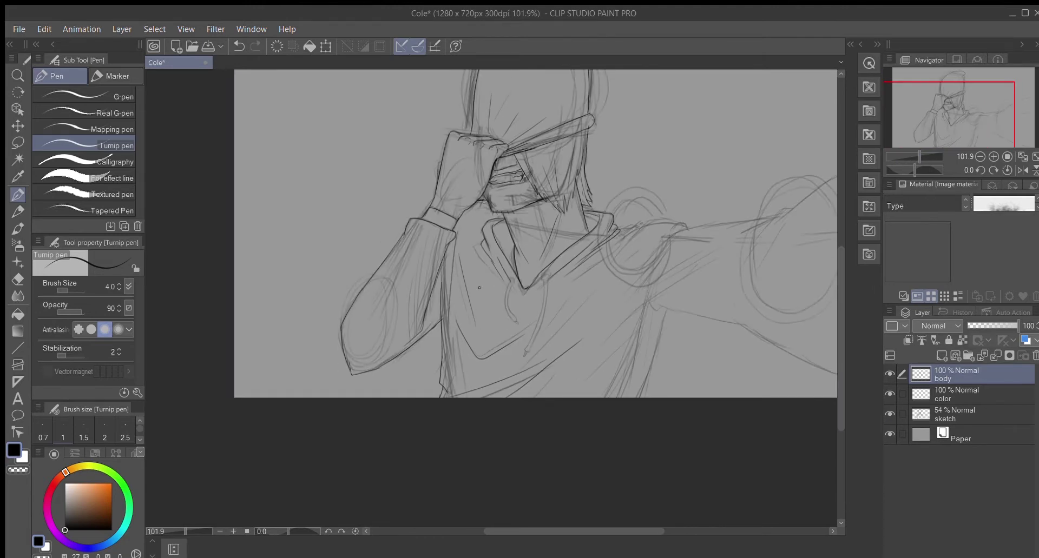
# Ink both hoodie drawstrings with their eyelets and end tips
pyautogui.moveTo(919, 156); pyautogui.dragTo(928, 156)
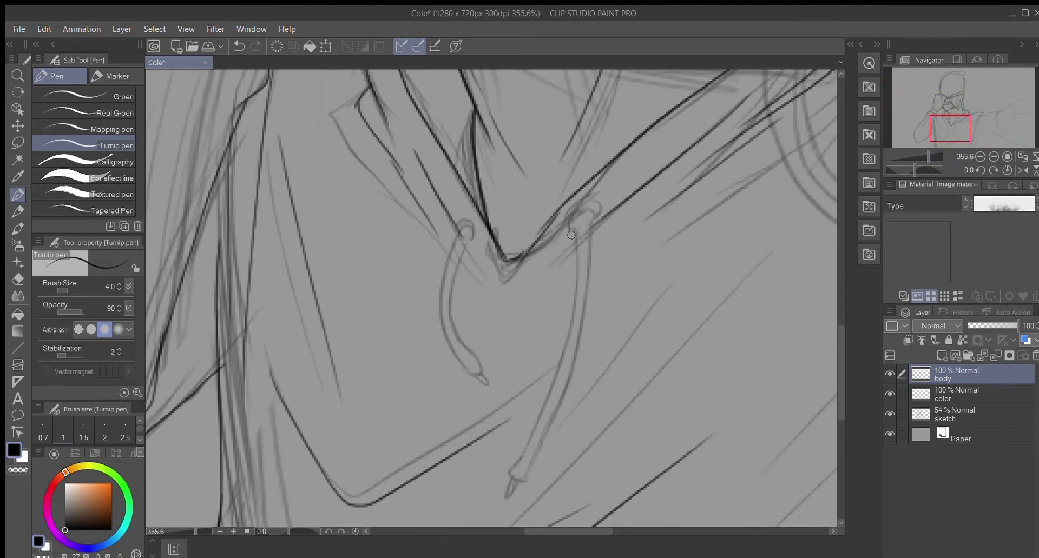
pyautogui.moveTo(591, 221)
pyautogui.mouseDown()
pyautogui.moveTo(543, 439)
pyautogui.moveTo(514, 484)
pyautogui.mouseUp()
pyautogui.moveTo(461, 219)
pyautogui.mouseDown()
pyautogui.moveTo(479, 230)
pyautogui.moveTo(452, 325)
pyautogui.moveTo(498, 341)
pyautogui.mouseUp()
pyautogui.hotkey('ctrl', 'z')
pyautogui.moveTo(452, 287); pyautogui.dragTo(495, 362)
pyautogui.moveTo(464, 227); pyautogui.dragTo(466, 386)
pyautogui.hotkey('ctrl', 'z')
pyautogui.moveTo(453, 258)
pyautogui.mouseDown()
pyautogui.moveTo(444, 290)
pyautogui.moveTo(490, 379)
pyautogui.moveTo(499, 372)
pyautogui.mouseUp()
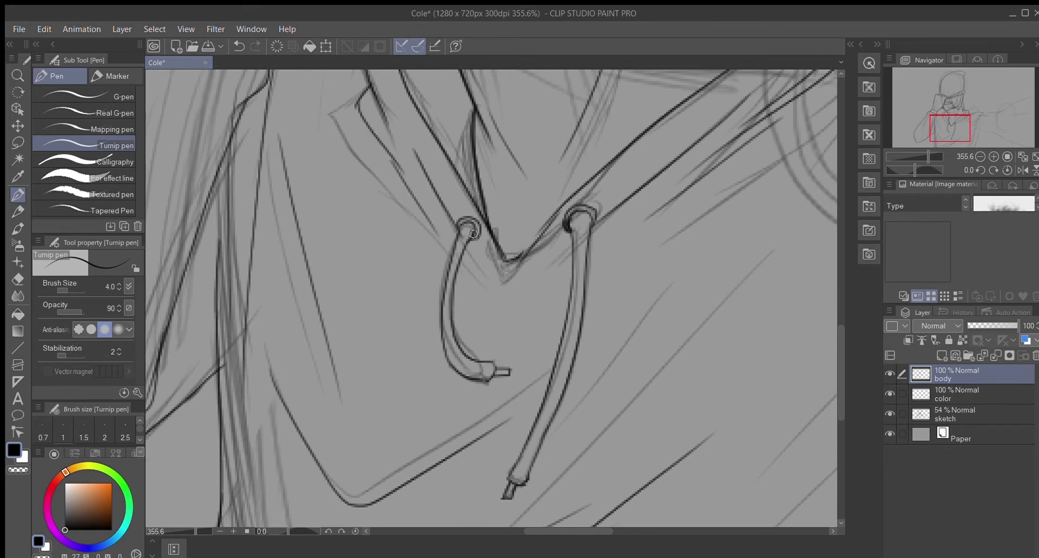
# Ink diagonal clothing folds across the chest toward the outstretched arm
pyautogui.moveTo(928, 156); pyautogui.dragTo(921, 157)
pyautogui.moveTo(644, 442)
pyautogui.mouseDown()
pyautogui.moveTo(585, 524)
pyautogui.moveTo(563, 524)
pyautogui.mouseUp()
pyautogui.moveTo(560, 320); pyautogui.dragTo(469, 441)
pyautogui.moveTo(557, 298)
pyautogui.mouseDown()
pyautogui.moveTo(632, 293)
pyautogui.moveTo(536, 416)
pyautogui.mouseUp()
# Ink the shoulder and the upper contour of the outstretched arm to the canvas edge
pyautogui.moveTo(688, 289); pyautogui.dragTo(752, 280)
pyautogui.moveTo(751, 280)
pyautogui.mouseDown()
pyautogui.moveTo(627, 279)
pyautogui.moveTo(833, 185)
pyautogui.mouseUp()
pyautogui.moveTo(669, 255); pyautogui.dragTo(547, 255)
pyautogui.hotkey('ctrl', 'z')
# Ink the outstretched arm's lower contour, the armpit and the torso side beneath it
pyautogui.moveTo(500, 306)
pyautogui.mouseDown()
pyautogui.moveTo(722, 173)
pyautogui.moveTo(352, 401)
pyautogui.moveTo(309, 472)
pyautogui.mouseUp()
pyautogui.moveTo(376, 402); pyautogui.dragTo(449, 408)
pyautogui.hotkey('ctrl', 'z')
pyautogui.moveTo(380, 405); pyautogui.dragTo(663, 511)
pyautogui.moveTo(496, 315)
pyautogui.mouseDown()
pyautogui.moveTo(457, 373)
pyautogui.moveTo(463, 381)
pyautogui.moveTo(582, 315)
pyautogui.mouseUp()
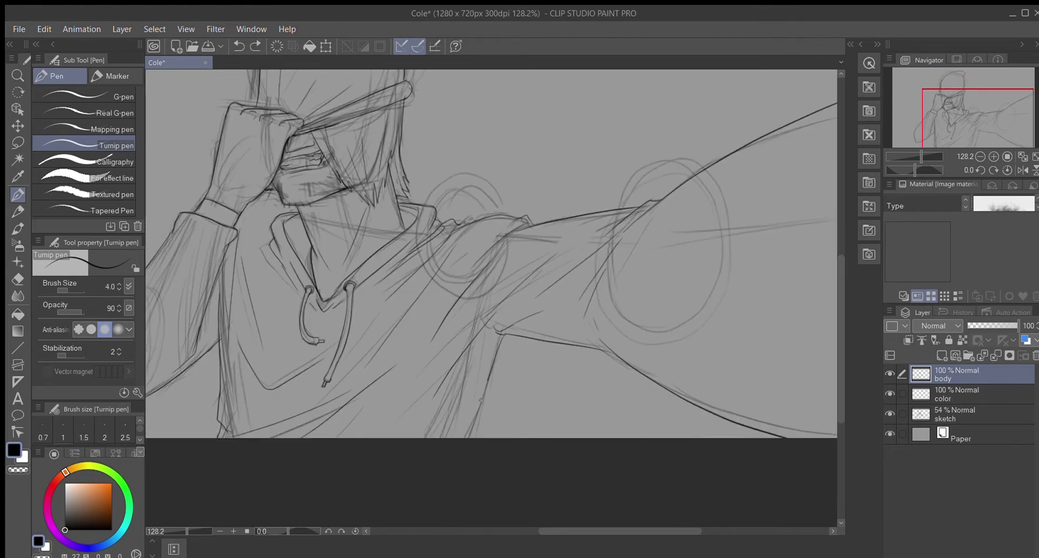
# Hide the sketch layer to leave only the line art showing
pyautogui.click(889, 415)
pyautogui.scroll(-2, 487, 254)
pyautogui.scroll(2, 487, 255)
pyautogui.moveTo(553, 530); pyautogui.dragTo(535, 530)
pyautogui.scroll(1, 487, 254)
# Touch up the raised wrist with dark accents at the wristband's ends and add tendon lines on the hand
pyautogui.press('e')
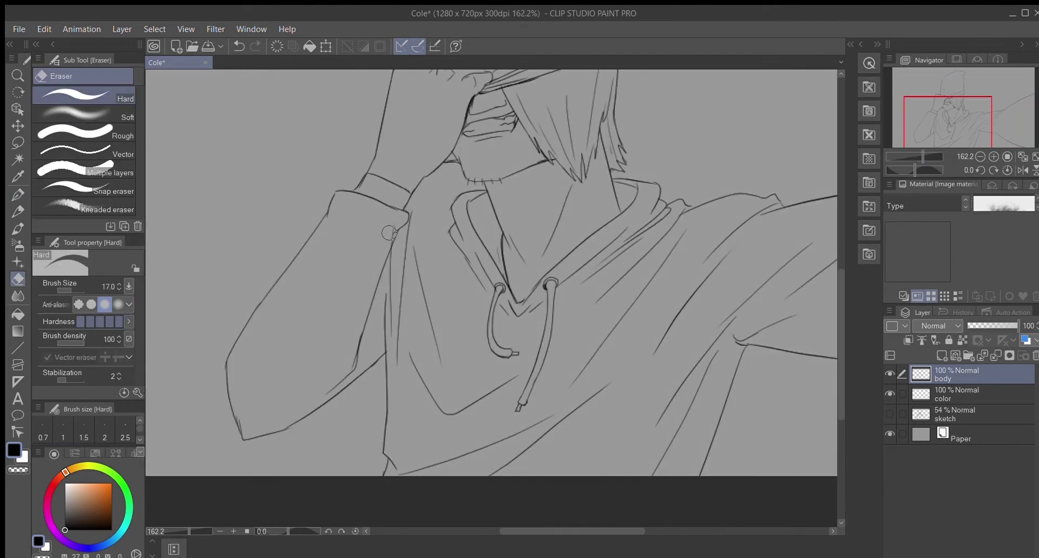
pyautogui.press('p')
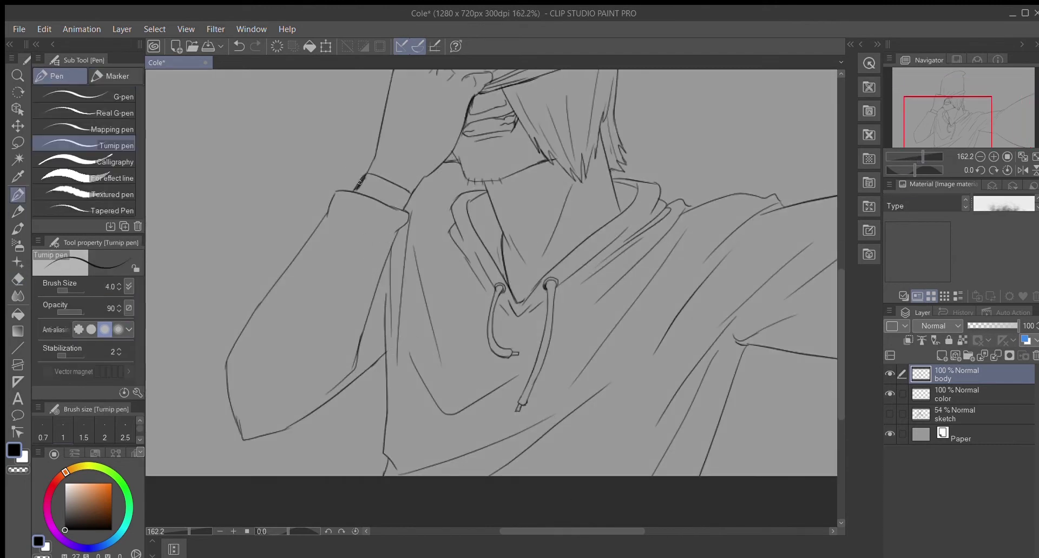
pyautogui.scroll(3, 373, 183)
pyautogui.moveTo(406, 142); pyautogui.dragTo(393, 217)
pyautogui.hotkey('ctrl', '-')
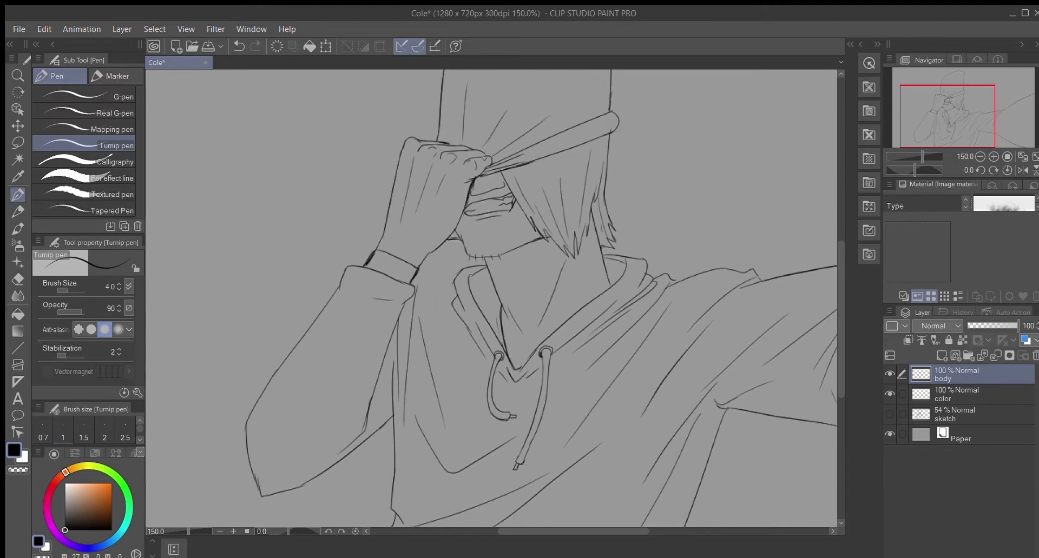
pyautogui.moveTo(921, 157); pyautogui.dragTo(899, 158)
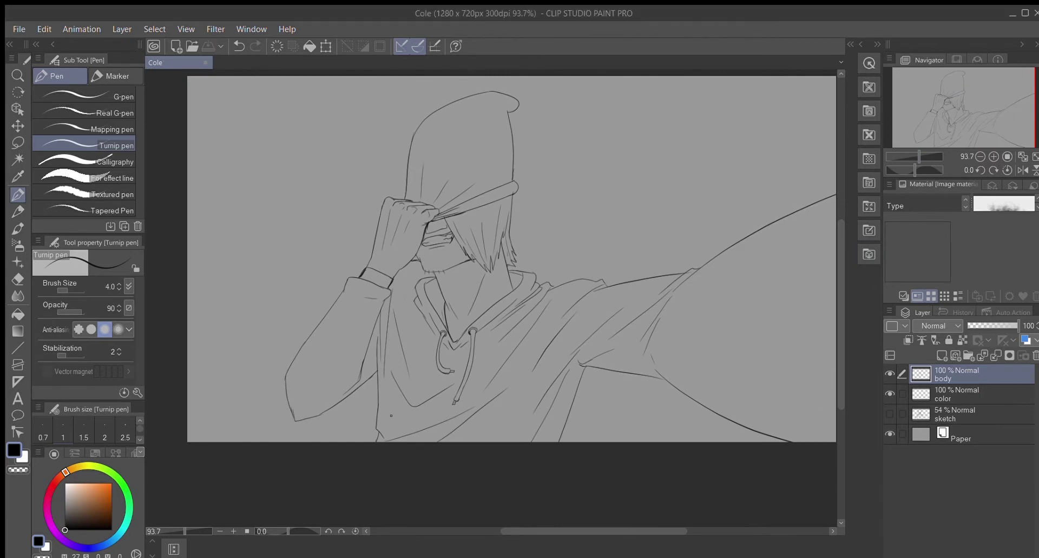
# Ink the hood's outer edge beside the neck down to the shoulder, cleaning up stray line ends
pyautogui.moveTo(627, 531); pyautogui.dragTo(635, 531)
pyautogui.moveTo(841, 332); pyautogui.dragTo(842, 322)
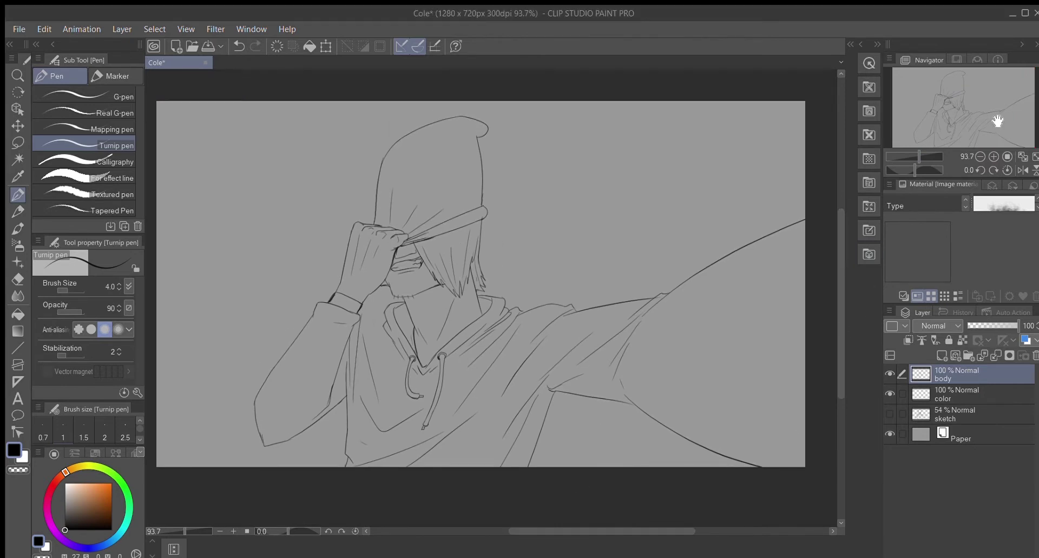
pyautogui.hotkey('ctrl', '+')
pyautogui.press('e')
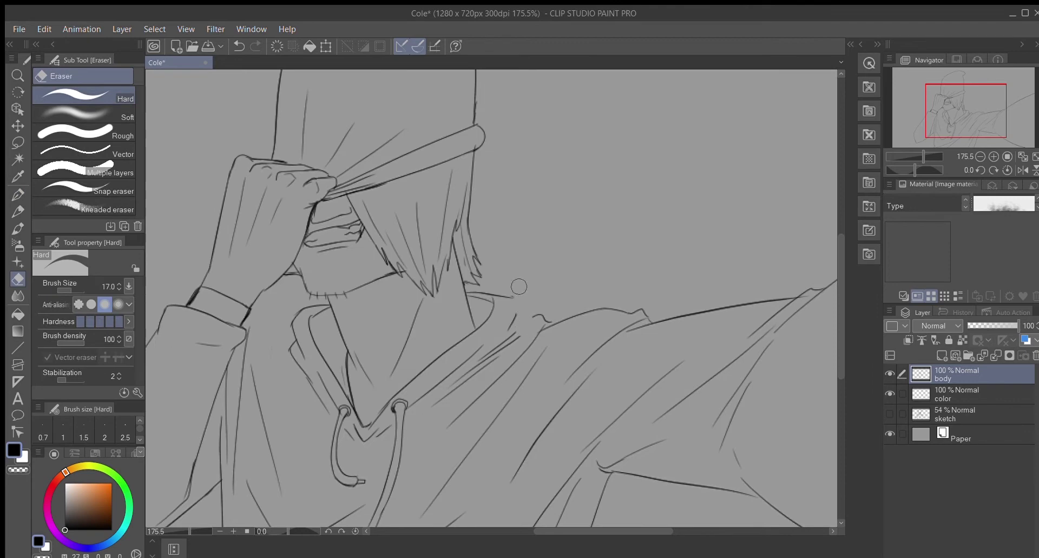
pyautogui.press('p')
pyautogui.moveTo(472, 365); pyautogui.dragTo(534, 318)
pyautogui.press('e')
pyautogui.moveTo(568, 379)
pyautogui.mouseDown()
pyautogui.moveTo(633, 322)
pyautogui.moveTo(649, 316)
pyautogui.moveTo(609, 342)
pyautogui.moveTo(656, 318)
pyautogui.mouseUp()
pyautogui.press('p')
pyautogui.hotkey('ctrl', 'z')
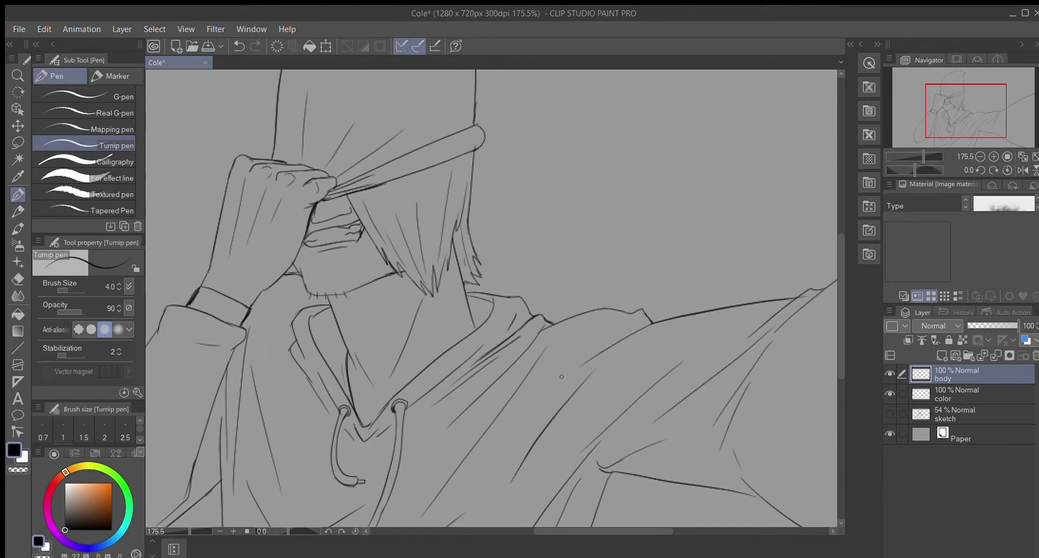
# Reinforce the hood opening's inner line below the jaw with darker strokes and save the drawing
pyautogui.moveTo(922, 156); pyautogui.dragTo(890, 158)
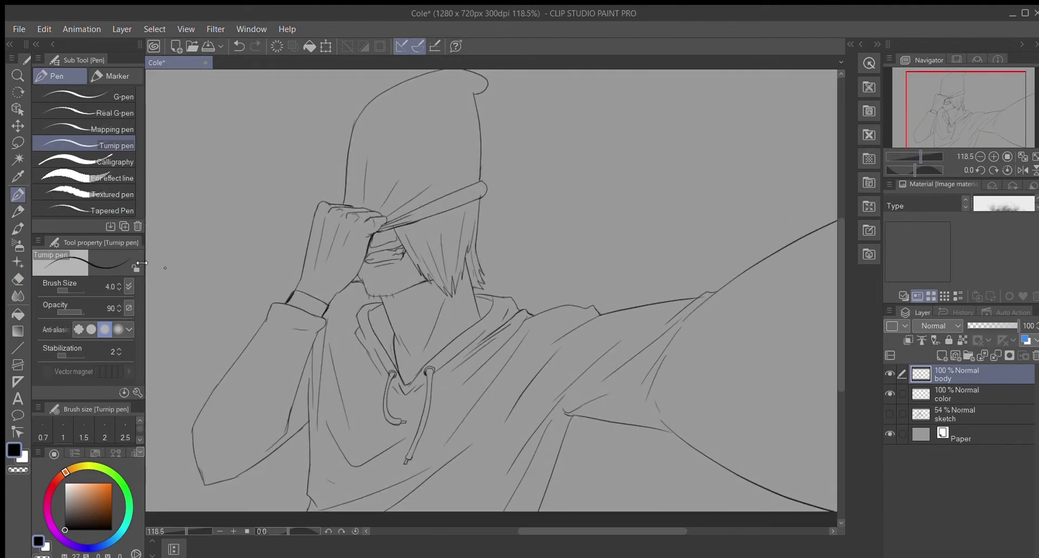
pyautogui.press('p')
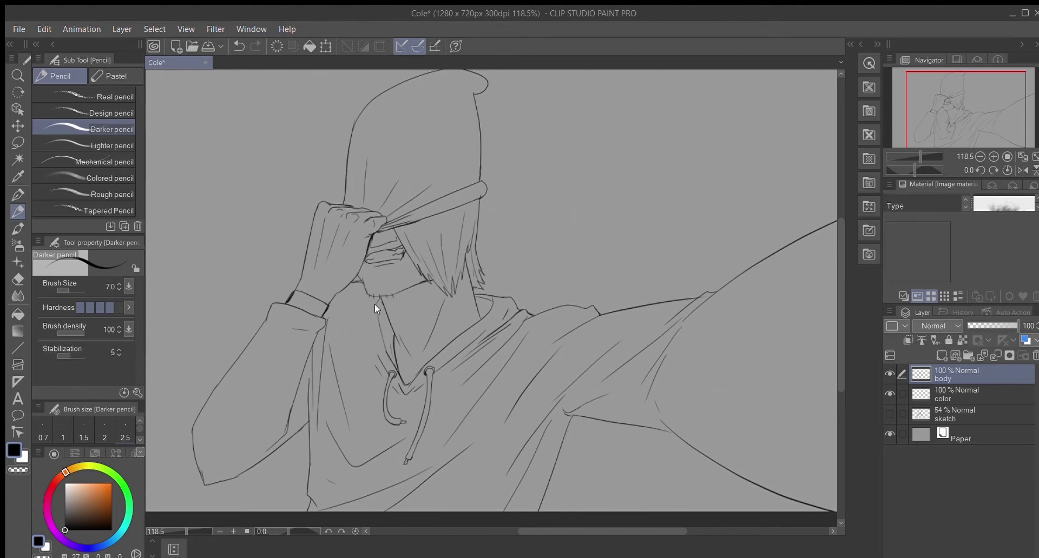
pyautogui.press('p')
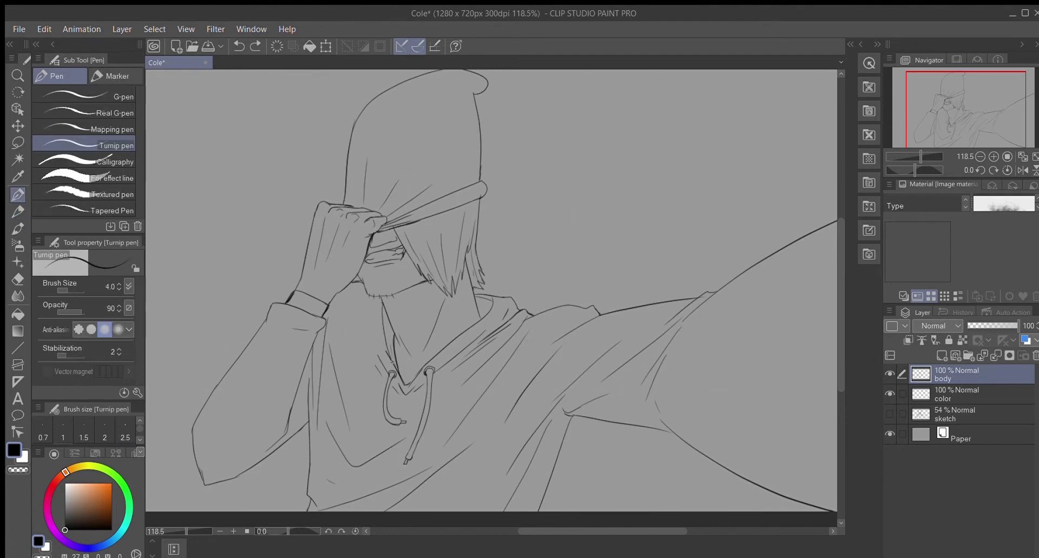
pyautogui.moveTo(381, 300)
pyautogui.mouseDown()
pyautogui.moveTo(388, 354)
pyautogui.moveTo(375, 360)
pyautogui.moveTo(376, 314)
pyautogui.mouseUp()
pyautogui.hotkey('ctrl', 'z')
pyautogui.scroll(-2, 509, 307)
pyautogui.scroll(3, 509, 306)
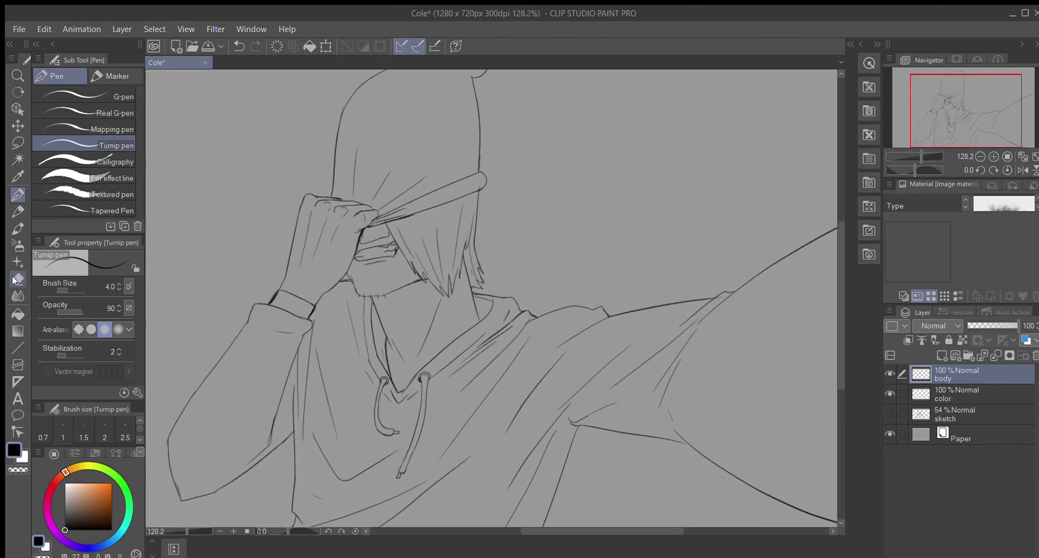
pyautogui.press('e')
pyautogui.press('p')
pyautogui.moveTo(375, 314); pyautogui.dragTo(381, 352)
pyautogui.click(918, 152)
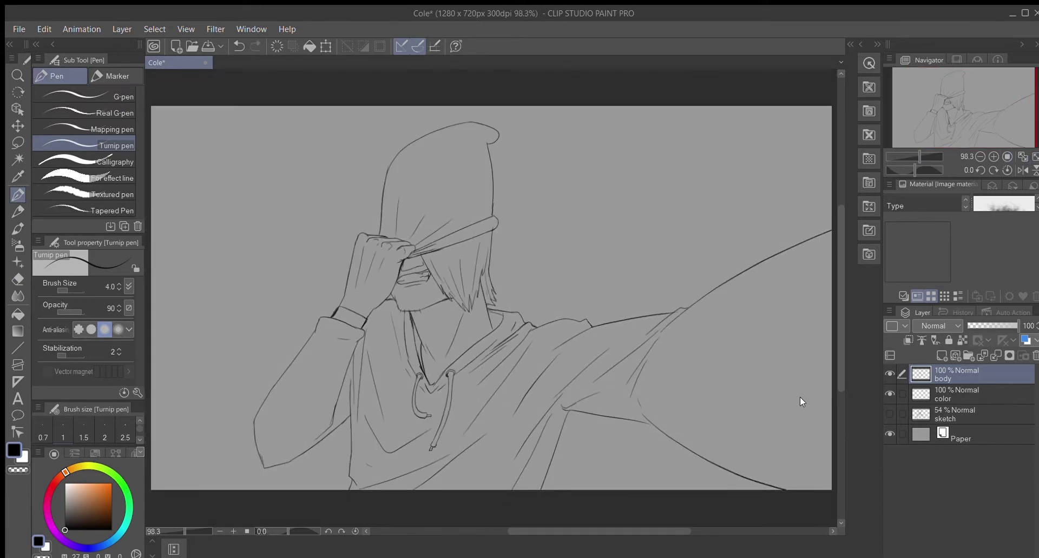
pyautogui.moveTo(595, 531); pyautogui.dragTo(612, 527)
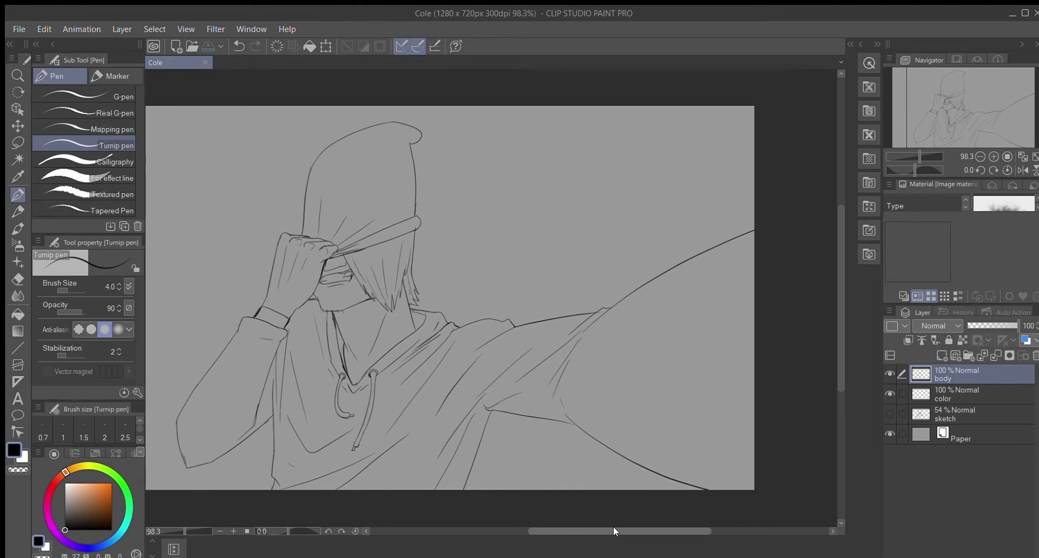
pyautogui.hotkey('ctrl', 's')
# Make the color layer active and ready the Fill tool with a bright orange
pyautogui.hotkey('ctrl', '+')
pyautogui.moveTo(919, 155); pyautogui.dragTo(917, 155)
pyautogui.hotkey('alt', '[')
pyautogui.click(63, 474)
pyautogui.click(111, 483)
pyautogui.press('g')
# Try several orange shades as flat fills on the hoodie
pyautogui.click(687, 367)
pyautogui.hotkey('ctrl', 'z')
pyautogui.click(663, 364)
pyautogui.hotkey('ctrl', 'z')
pyautogui.click(112, 483)
pyautogui.click(663, 364)
pyautogui.hotkey('ctrl', 'z')
pyautogui.click(112, 489)
pyautogui.click(654, 362)
pyautogui.hotkey('ctrl', 'z')
pyautogui.click(111, 494)
pyautogui.click(709, 361)
pyautogui.hotkey('ctrl', 'z')
pyautogui.click(63, 475)
pyautogui.click(112, 487)
pyautogui.click(466, 375)
pyautogui.hotkey('ctrl', 'z')
pyautogui.click(618, 364)
pyautogui.hotkey('ctrl', 'z')
pyautogui.click(677, 354)
pyautogui.hotkey('ctrl', 'z')
# Fill the hoodie's torso and both sleeves with a deep reddish orange on the color layer
pyautogui.click(61, 475)
pyautogui.click(112, 490)
pyautogui.click(642, 364)
pyautogui.hotkey('ctrl', 'z')
pyautogui.click(664, 373)
pyautogui.hotkey('ctrl', 'z')
pyautogui.click(63, 474)
pyautogui.click(664, 373)
pyautogui.hotkey('ctrl', 'z')
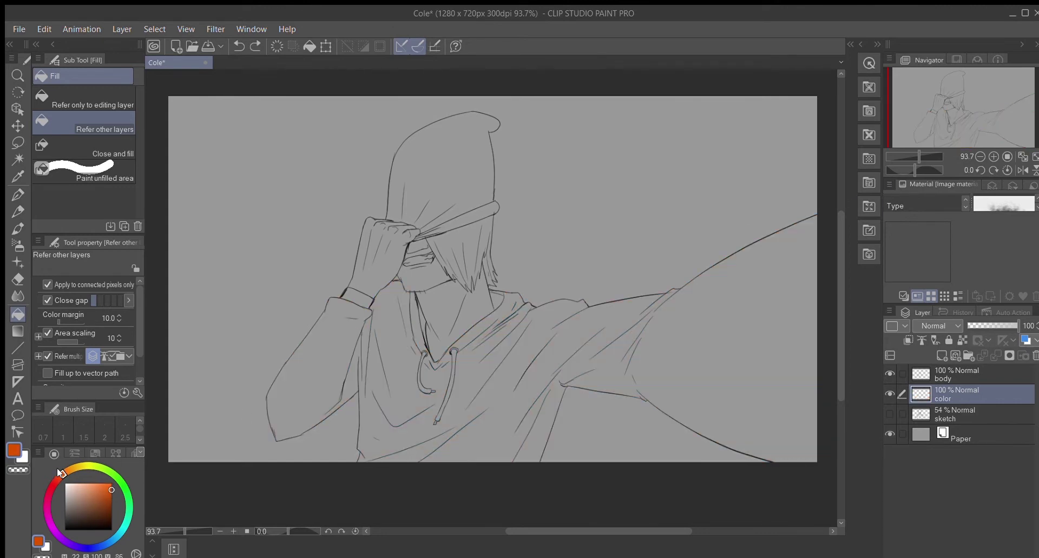
pyautogui.click(683, 351)
# Fill the raised sleeve's cuff, both drawstrings and the inner hood beside the neck in orange tones
pyautogui.moveTo(918, 156); pyautogui.dragTo(919, 156)
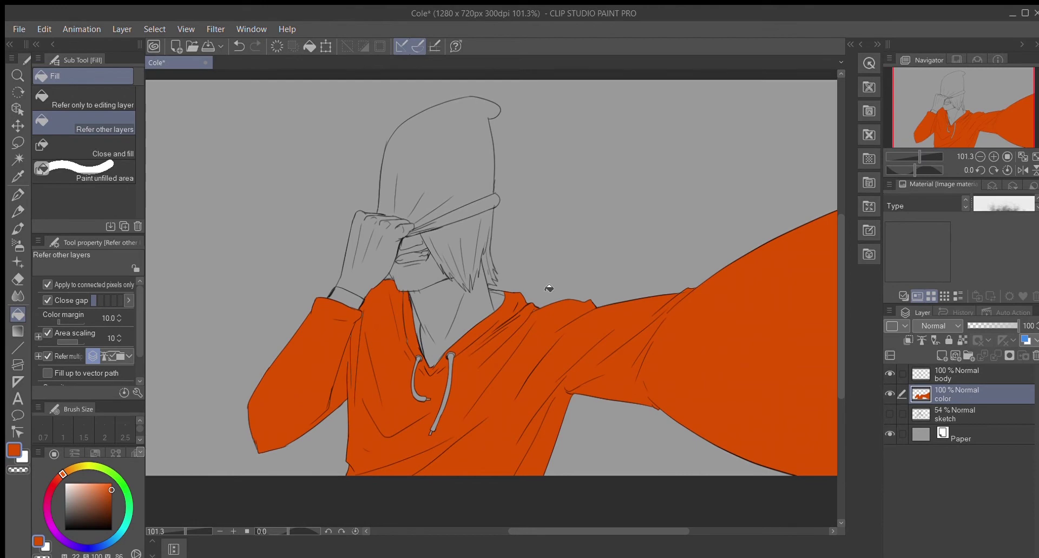
pyautogui.press('p')
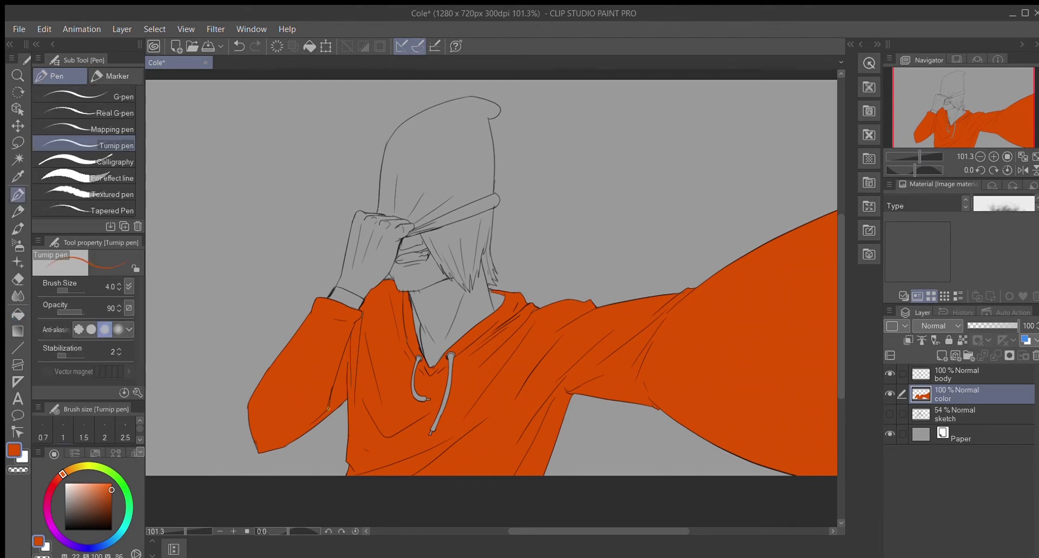
pyautogui.moveTo(916, 154); pyautogui.dragTo(924, 155)
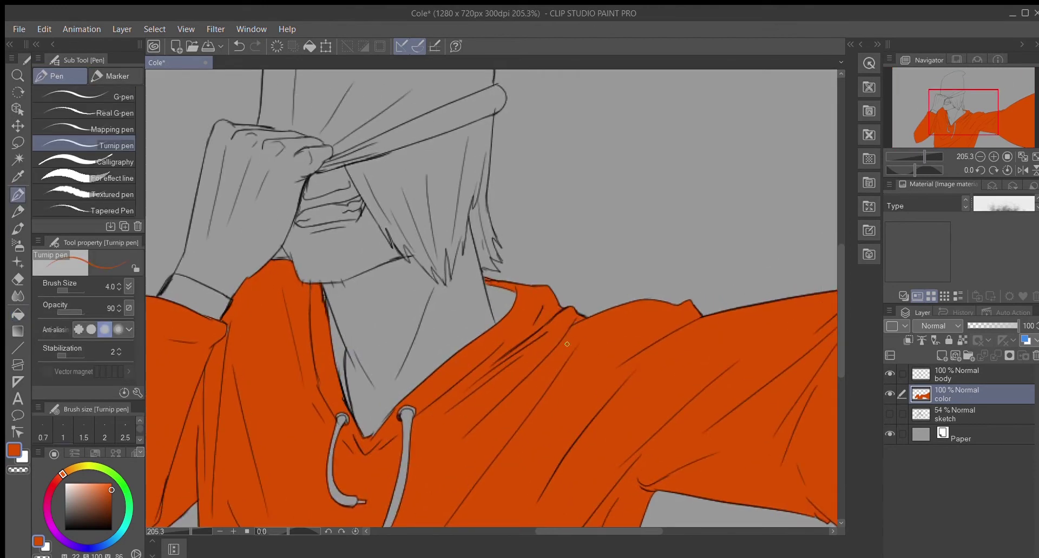
pyautogui.moveTo(924, 156)
pyautogui.mouseDown()
pyautogui.moveTo(911, 154)
pyautogui.moveTo(920, 156)
pyautogui.mouseUp()
pyautogui.press('g')
pyautogui.click(305, 295)
pyautogui.click(427, 412)
pyautogui.click(394, 401)
pyautogui.moveTo(920, 156); pyautogui.dragTo(893, 165)
pyautogui.hotkey('ctrl', 'z')
pyautogui.hotkey('ctrl', 'z')
pyautogui.keyDown('alt'); pyautogui.click(427, 381); pyautogui.keyUp('alt')
pyautogui.click(437, 411)
pyautogui.click(405, 372)
pyautogui.click(320, 296)
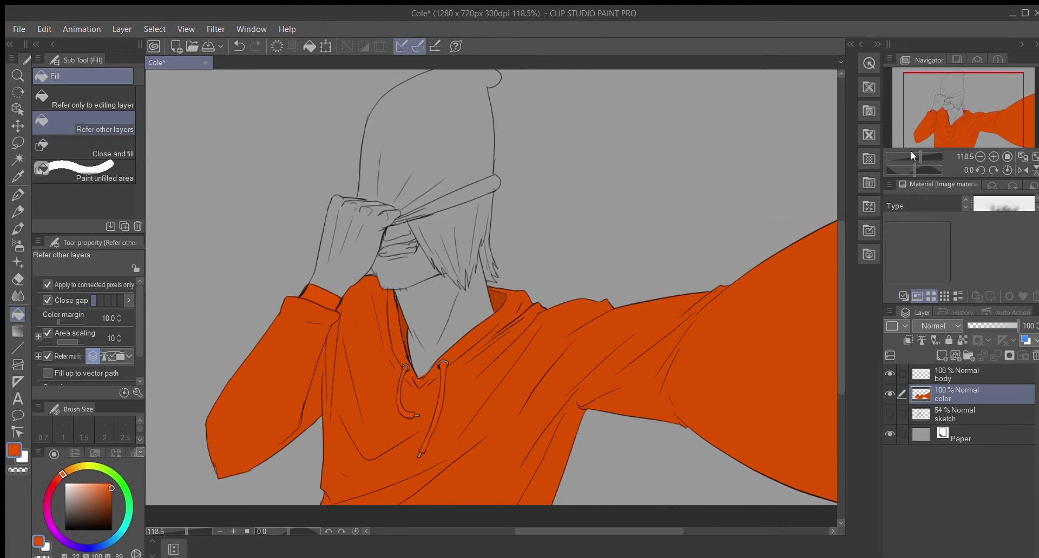
# Clean the orange off the drawstring tips and eyelets, colour the tips dark and the eyelets grey, and save the drawing
pyautogui.moveTo(913, 156); pyautogui.dragTo(923, 156)
pyautogui.press('p')
pyautogui.keyDown('alt'); pyautogui.click(359, 201); pyautogui.keyUp('alt')
pyautogui.hotkey('ctrl', 'z')
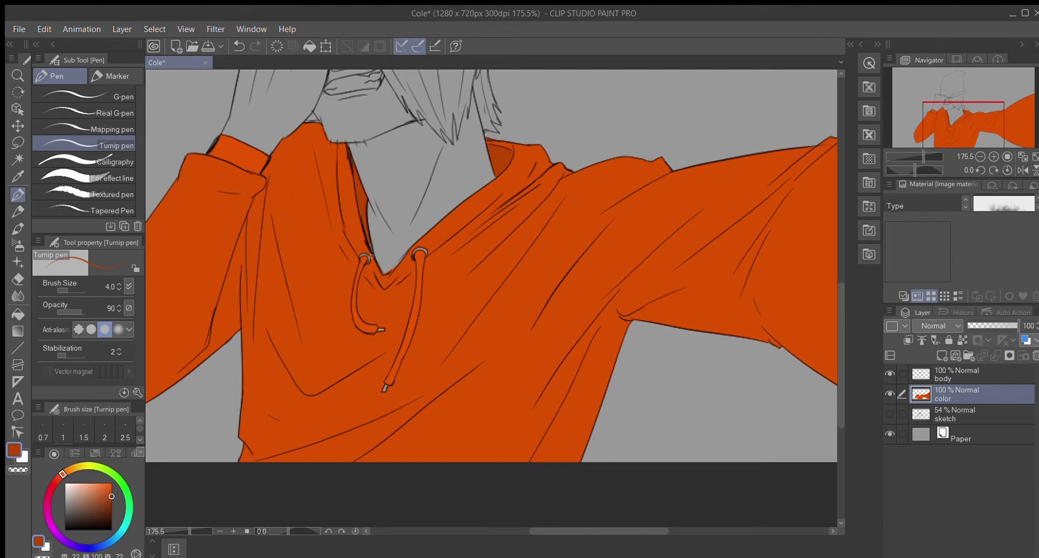
pyautogui.keyDown('alt'); pyautogui.click(266, 260); pyautogui.keyUp('alt')
pyautogui.press('e')
pyautogui.moveTo(384, 385); pyautogui.dragTo(386, 389)
pyautogui.moveTo(378, 329); pyautogui.dragTo(384, 330)
pyautogui.press('p')
pyautogui.press('e')
pyautogui.moveTo(420, 250); pyautogui.dragTo(370, 259)
pyautogui.press('p')
pyautogui.moveTo(923, 156); pyautogui.dragTo(917, 156)
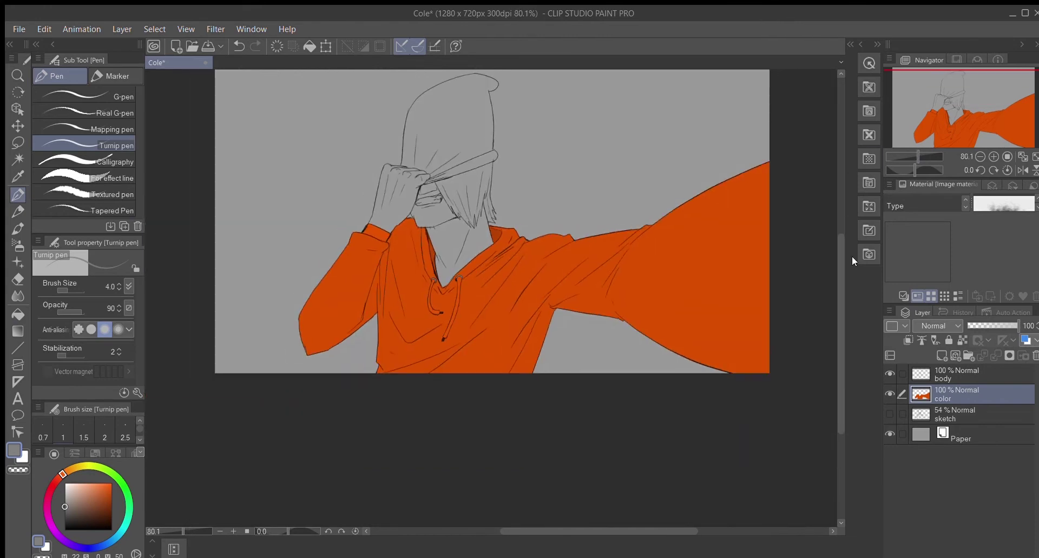
pyautogui.hotkey('ctrl', 's')
# Fill the neck, face and raised hand with a light peach skin tone
pyautogui.moveTo(179, 531); pyautogui.dragTo(189, 532)
pyautogui.click(79, 483)
pyautogui.click(18, 313)
pyautogui.click(503, 316)
pyautogui.scroll(3, 503, 315)
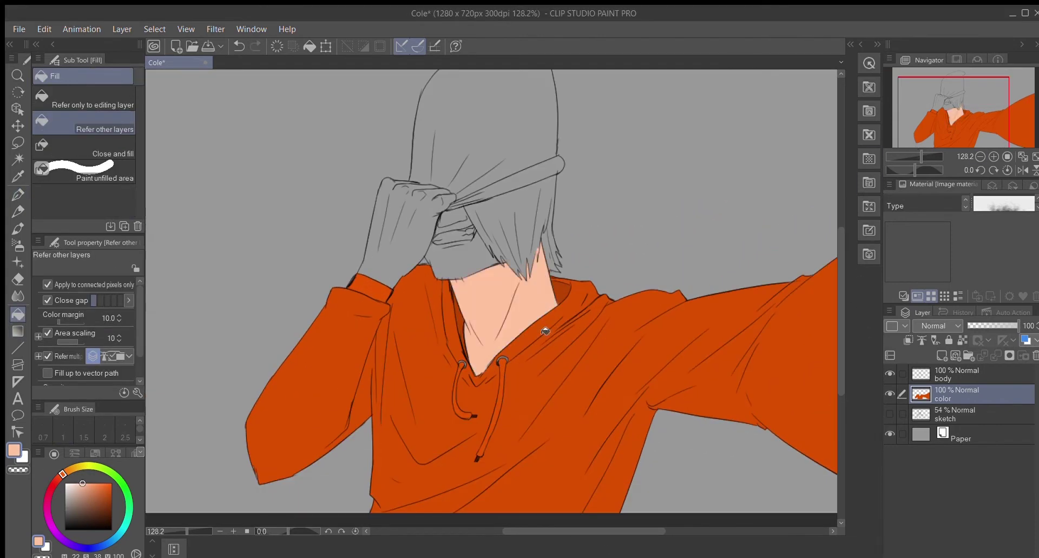
pyautogui.click(471, 255)
pyautogui.click(395, 227)
pyautogui.moveTo(921, 156); pyautogui.dragTo(918, 157)
# Darken the line where the hair meets the neck on the body layer and touch up skin gaps on the color layer
pyautogui.press('p')
pyautogui.keyDown('ctrl'); pyautogui.keyDown('shift'); pyautogui.click(553, 227); pyautogui.keyUp('shift'); pyautogui.keyUp('ctrl')
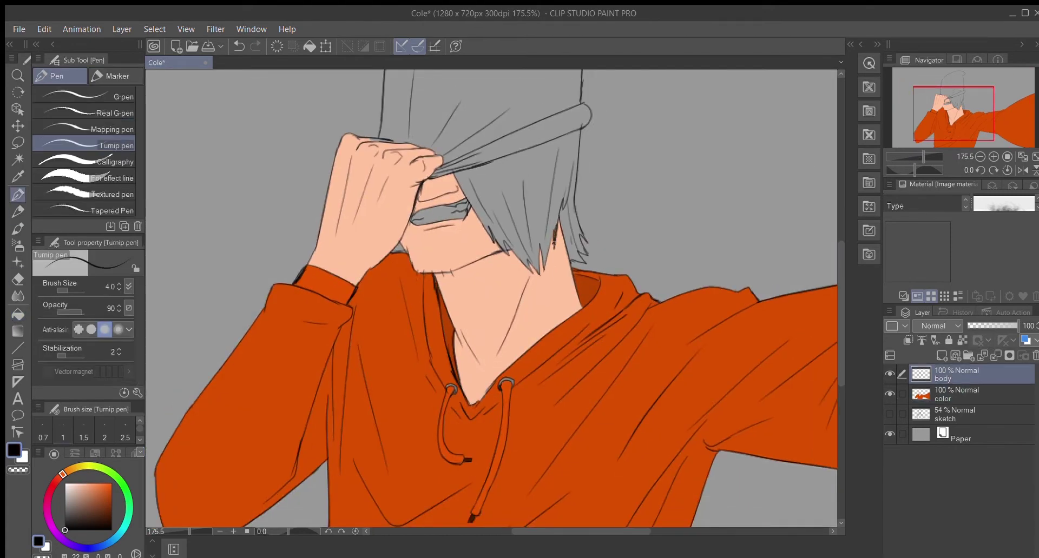
pyautogui.scroll(-3, 548, 252)
pyautogui.scroll(3, 549, 252)
pyautogui.keyDown('ctrl'); pyautogui.keyDown('shift'); pyautogui.click(377, 142); pyautogui.keyUp('shift'); pyautogui.keyUp('ctrl')
pyautogui.keyDown('alt'); pyautogui.click(377, 142); pyautogui.keyUp('alt')
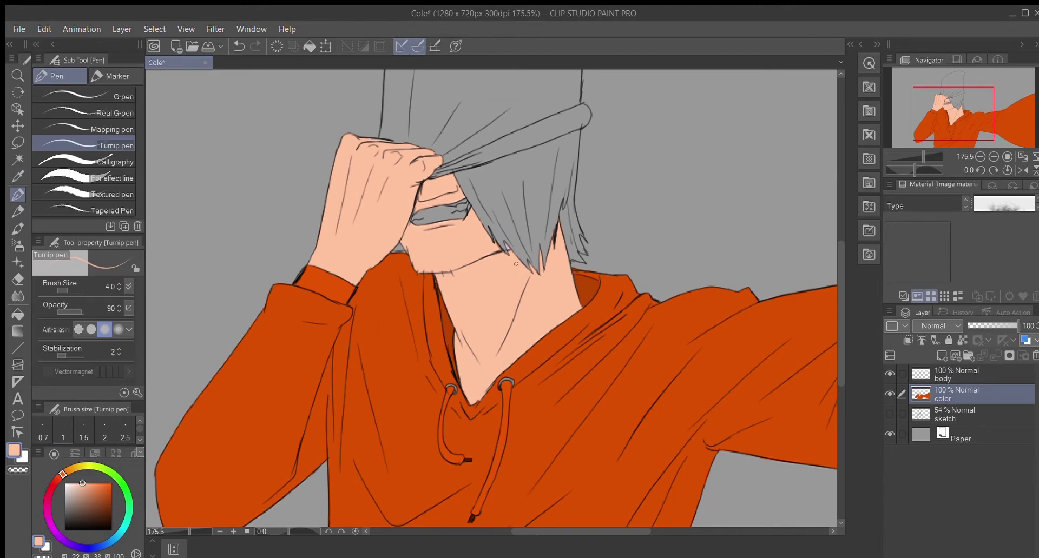
pyautogui.moveTo(923, 157); pyautogui.dragTo(918, 157)
# Colour the hair yellow-orange, including the loose strands behind the neck and the small gap behind the jaw
pyautogui.click(66, 471)
pyautogui.click(96, 483)
pyautogui.click(71, 469)
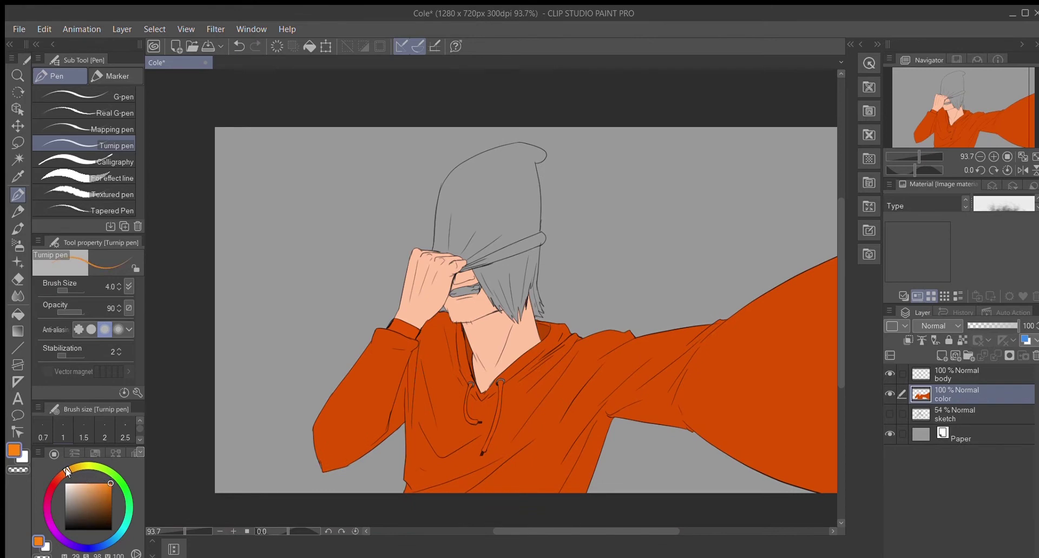
pyautogui.press('g')
pyautogui.click(519, 276)
pyautogui.scroll(2, 575, 290)
pyautogui.click(559, 295)
pyautogui.hotkey('ctrl', 'z')
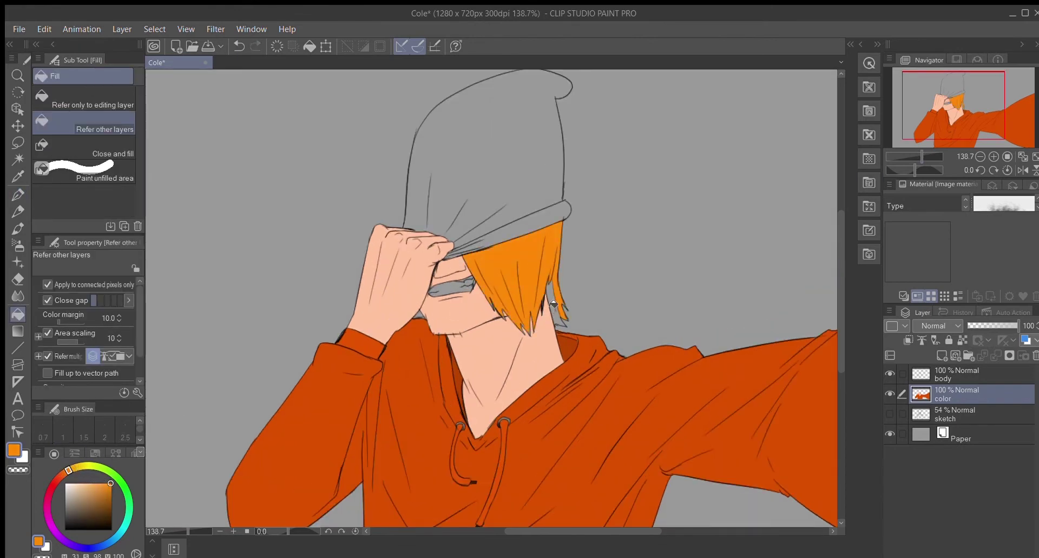
pyautogui.scroll(-4, 444, 308)
pyautogui.scroll(2, 443, 308)
pyautogui.press('p')
pyautogui.scroll(4, 513, 315)
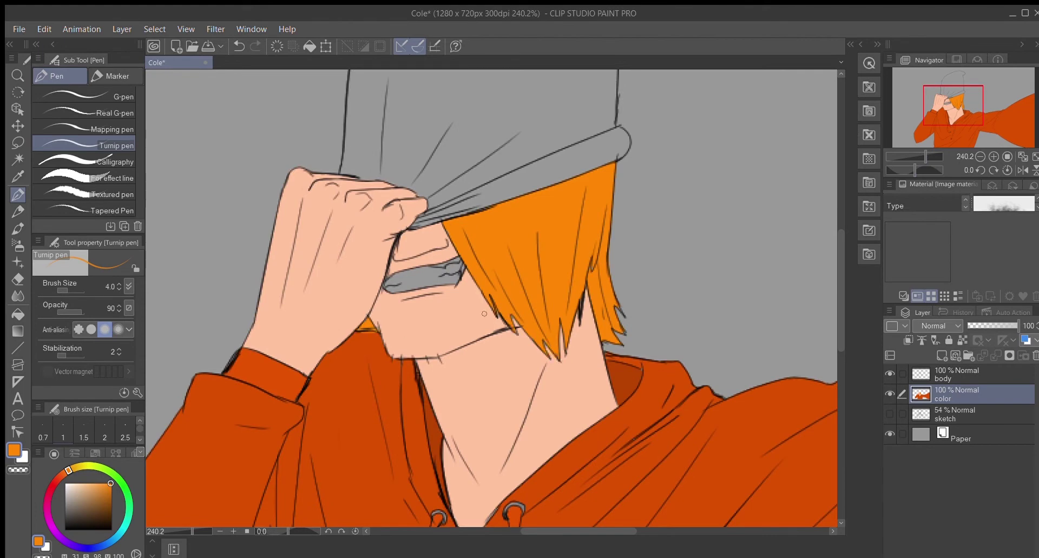
# Fill the teeth with white
pyautogui.scroll(-3, 513, 324)
pyautogui.press('x')
pyautogui.press('g')
pyautogui.scroll(3, 513, 325)
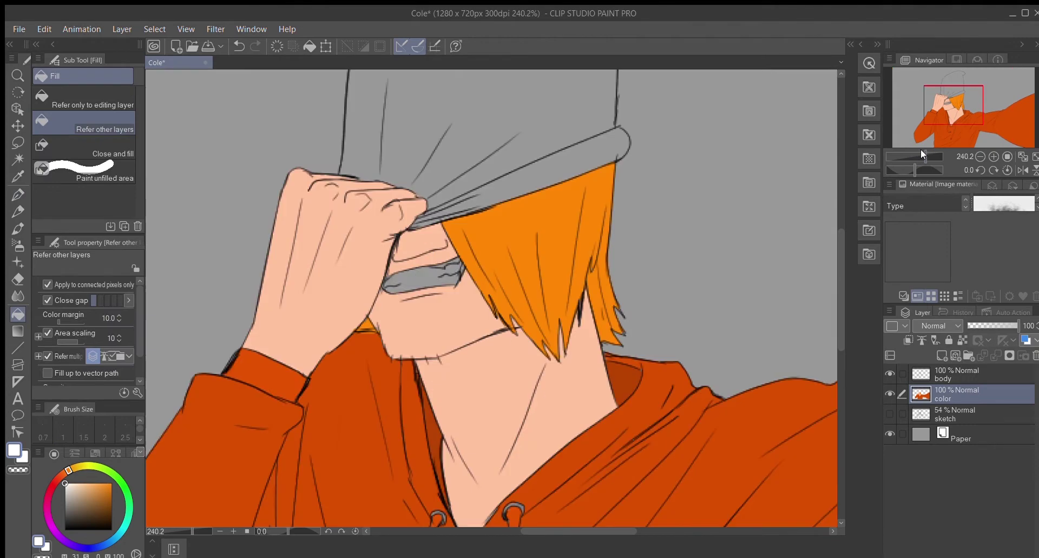
pyautogui.click(422, 278)
pyautogui.press('x')
pyautogui.press('p')
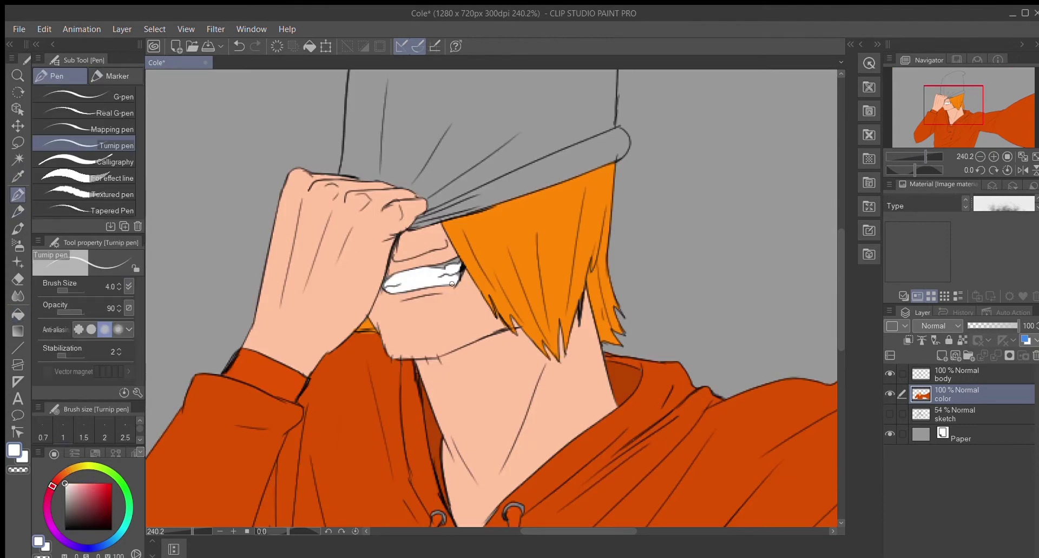
# Fill the gap above the teeth inside the mouth with dark red and save the drawing
pyautogui.press('x')
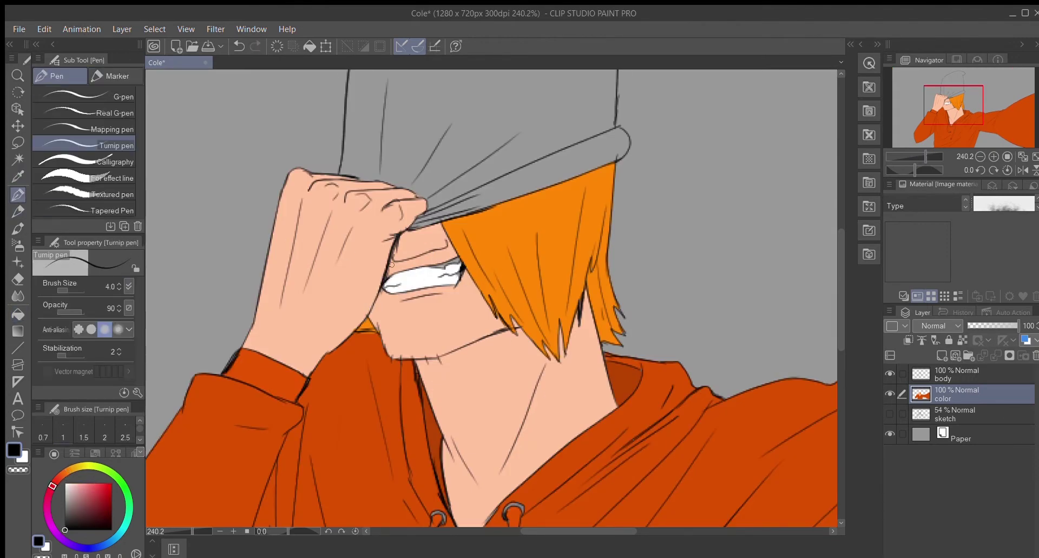
pyautogui.press('x')
pyautogui.press('g')
pyautogui.click(455, 263)
pyautogui.press('p')
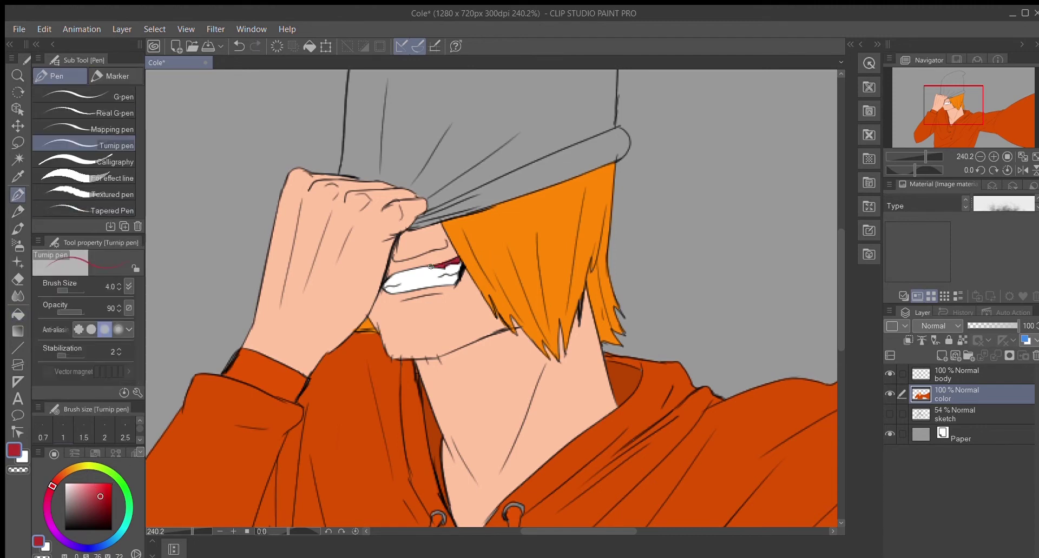
pyautogui.hotkey('ctrl', '0')
pyautogui.hotkey('ctrl', 's')
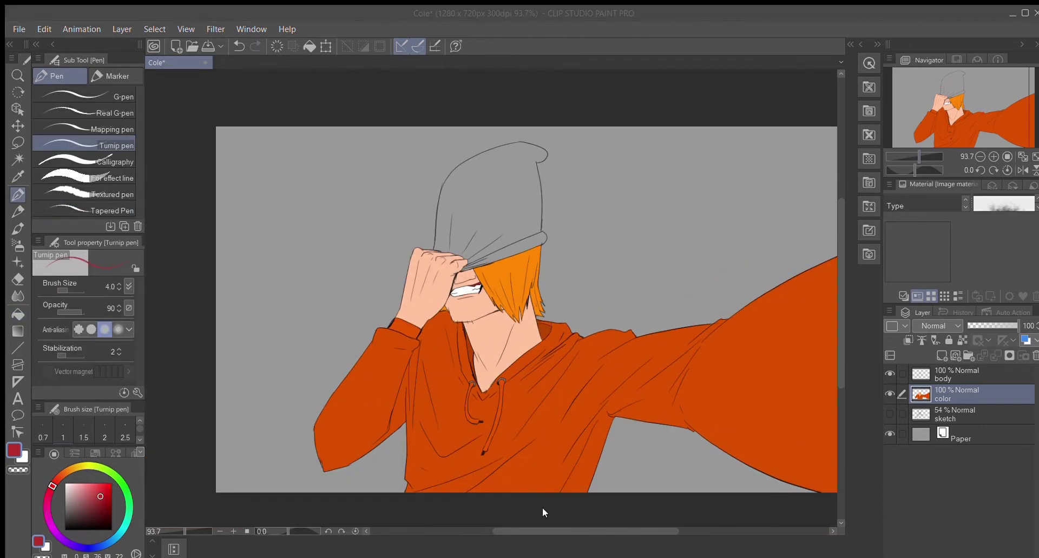
# Fill the beanie and its folded brim with a medium green
pyautogui.hotkey('ctrl', '+')
pyautogui.hotkey('ctrl', '+')
pyautogui.click(111, 468)
pyautogui.moveTo(111, 468); pyautogui.dragTo(121, 482)
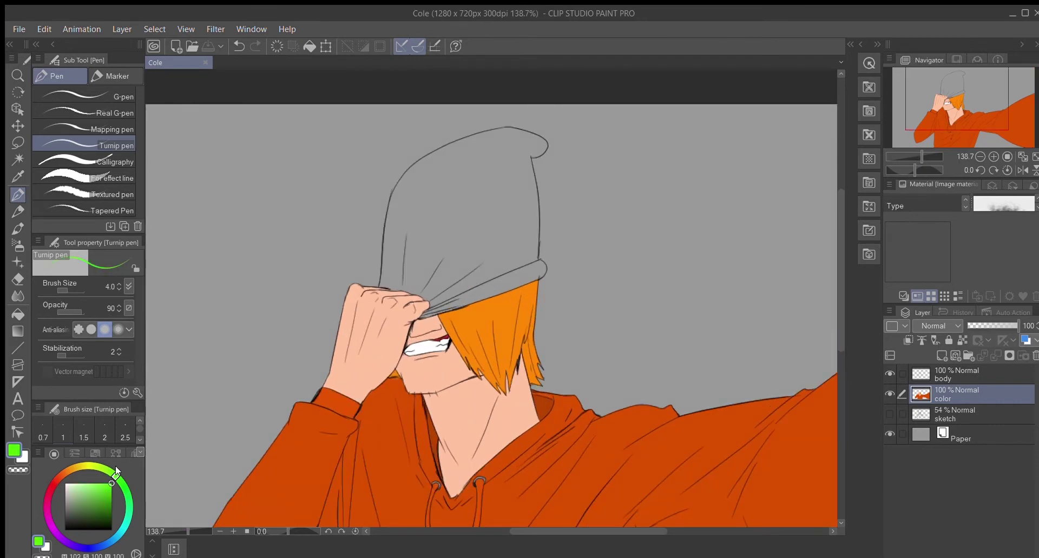
pyautogui.click(111, 510)
pyautogui.click(18, 314)
pyautogui.click(516, 233)
pyautogui.click(519, 273)
pyautogui.hotkey('ctrl', '-')
pyautogui.hotkey('ctrl', '-')
pyautogui.hotkey('ctrl', '-')
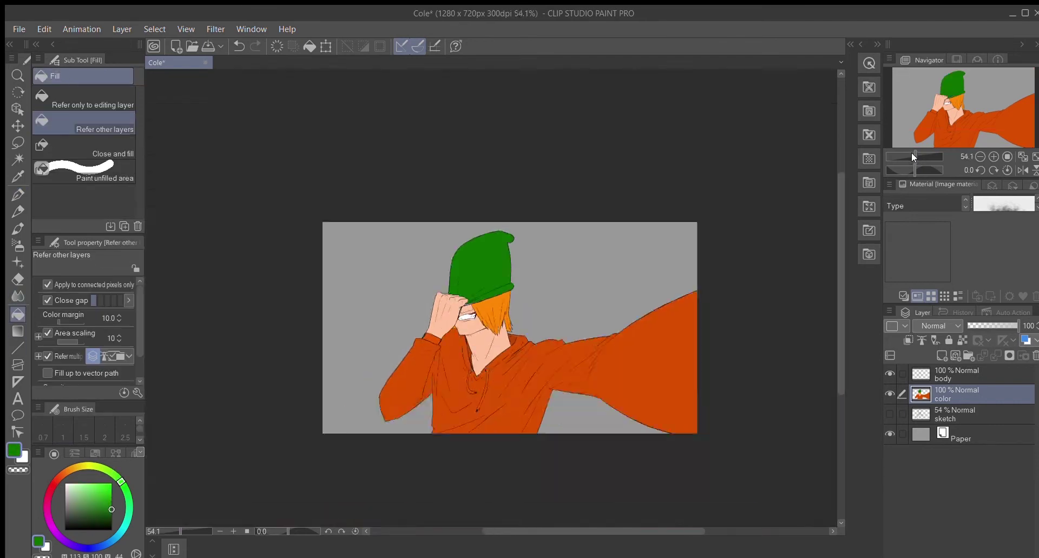
# Recolour the beanie and brim a darker green and paint in the small gaps between the folds near the fist
pyautogui.hotkey('ctrl', '+')
pyautogui.hotkey('ctrl', '+')
pyautogui.hotkey('ctrl', '+')
pyautogui.click(111, 514)
pyautogui.click(476, 244)
pyautogui.click(433, 309)
pyautogui.press('p')
pyautogui.moveTo(412, 316); pyautogui.dragTo(446, 305)
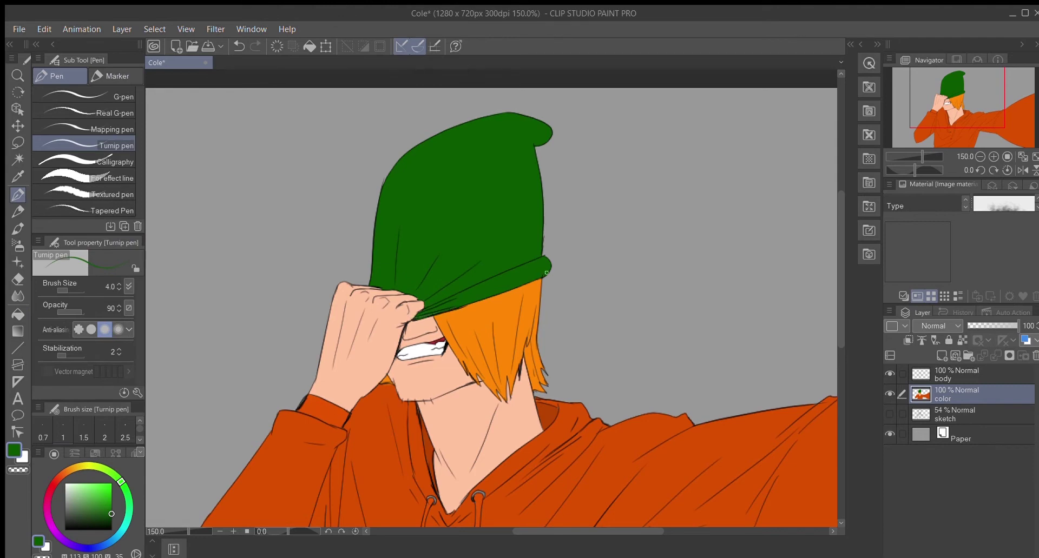
# Touch up the outline at the beanie brim's outer corner in black on the body layer and save the drawing
pyautogui.scroll(3, 428, 294)
pyautogui.press('e')
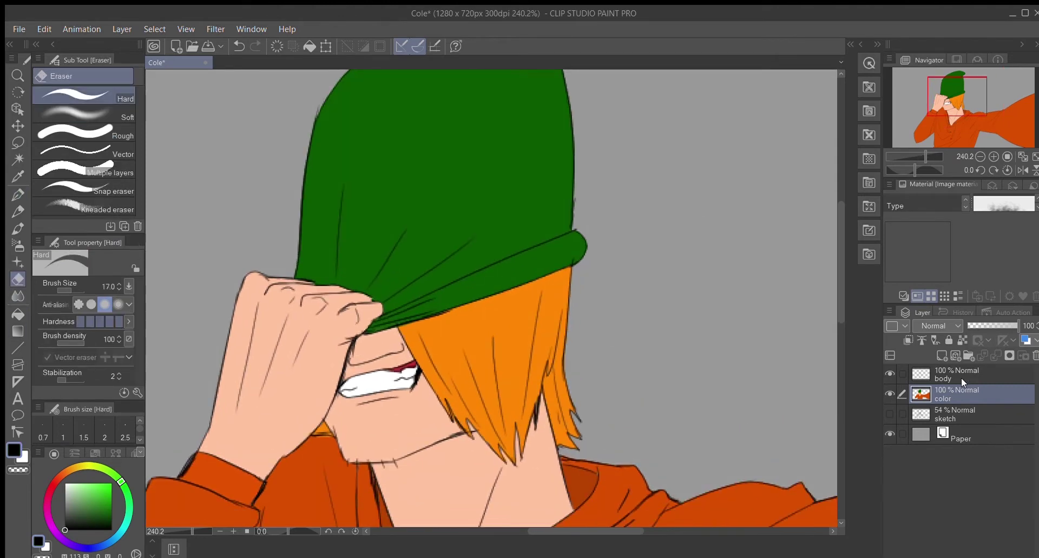
pyautogui.hotkey('alt', ']')
pyautogui.press('p')
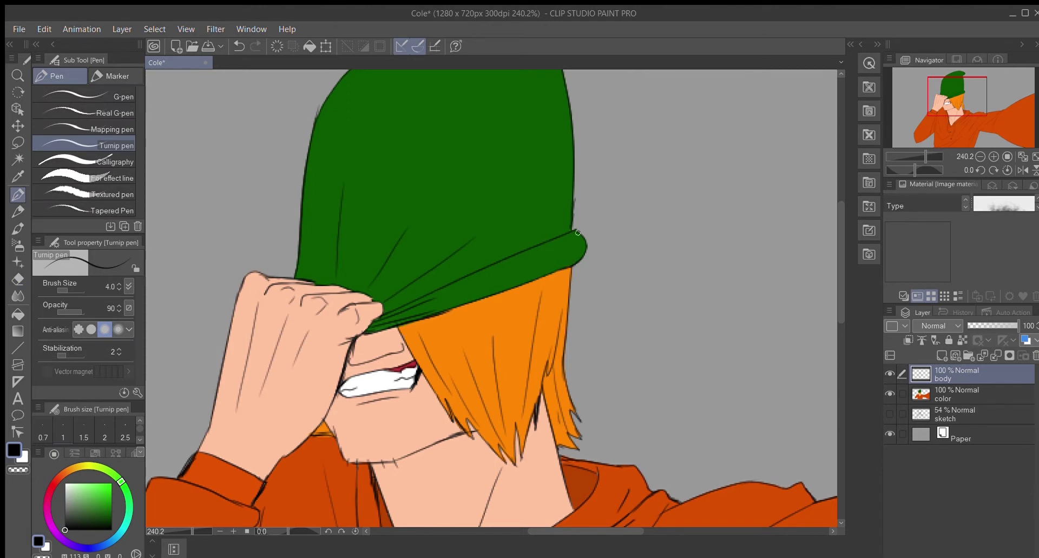
pyautogui.scroll(-5, 933, 151)
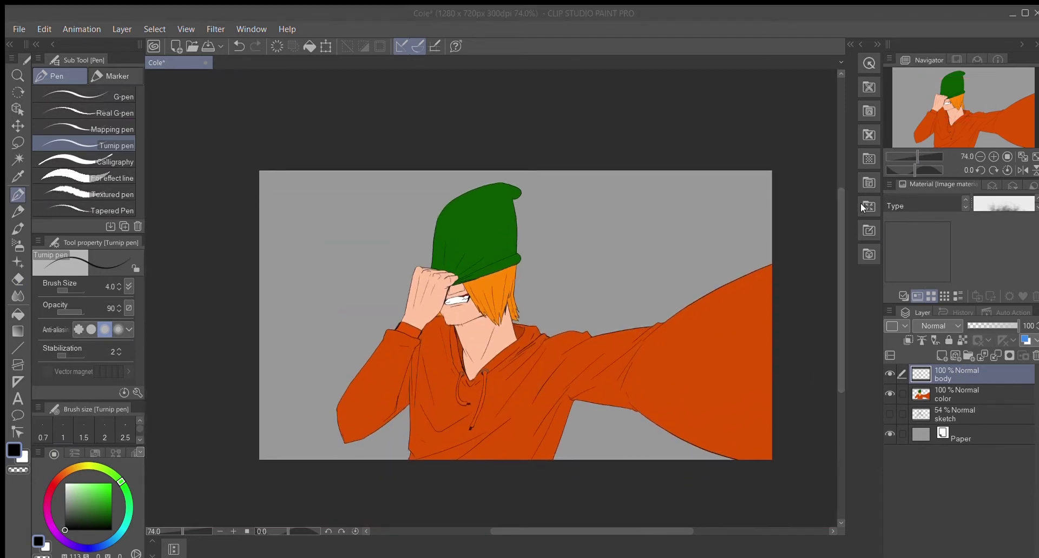
pyautogui.hotkey('ctrl', 's')
# Add a new layer directly above the color layer and set its blending mode to Darker color
pyautogui.hscroll(1, 555, 527)
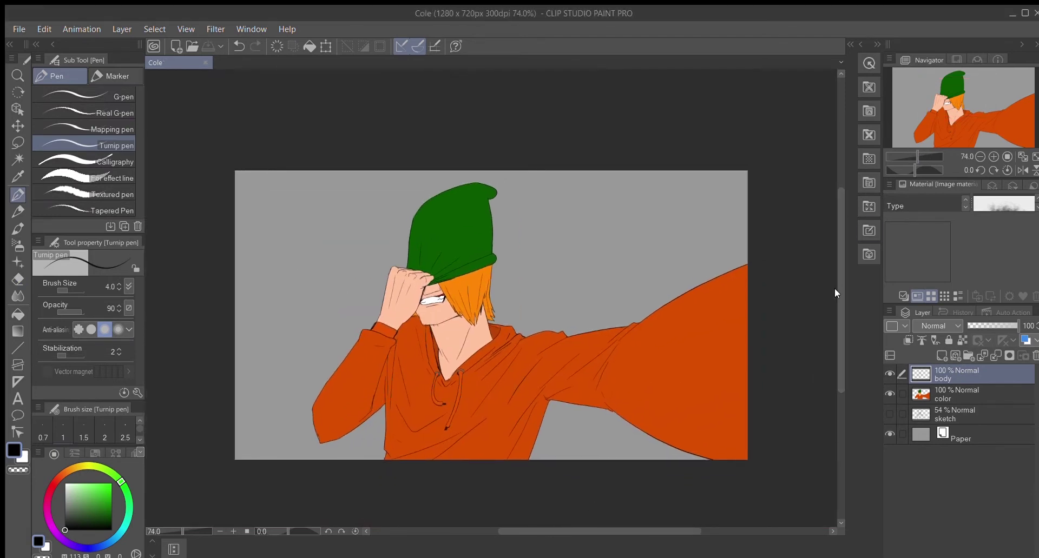
pyautogui.scroll(2, 936, 157)
pyautogui.click(950, 389)
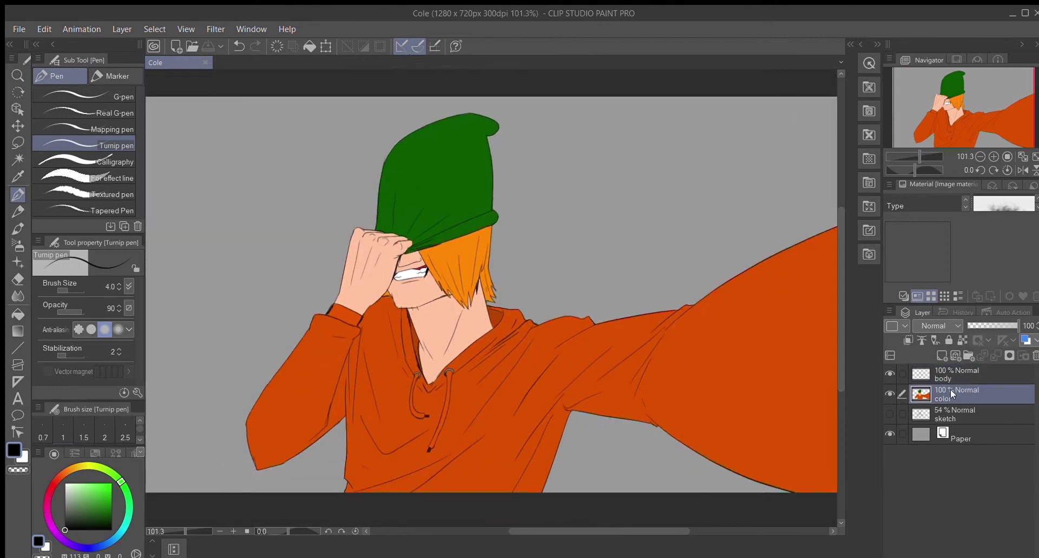
pyautogui.click(942, 355)
pyautogui.scroll(-6, 938, 326)
pyautogui.moveTo(840, 330); pyautogui.dragTo(839, 349)
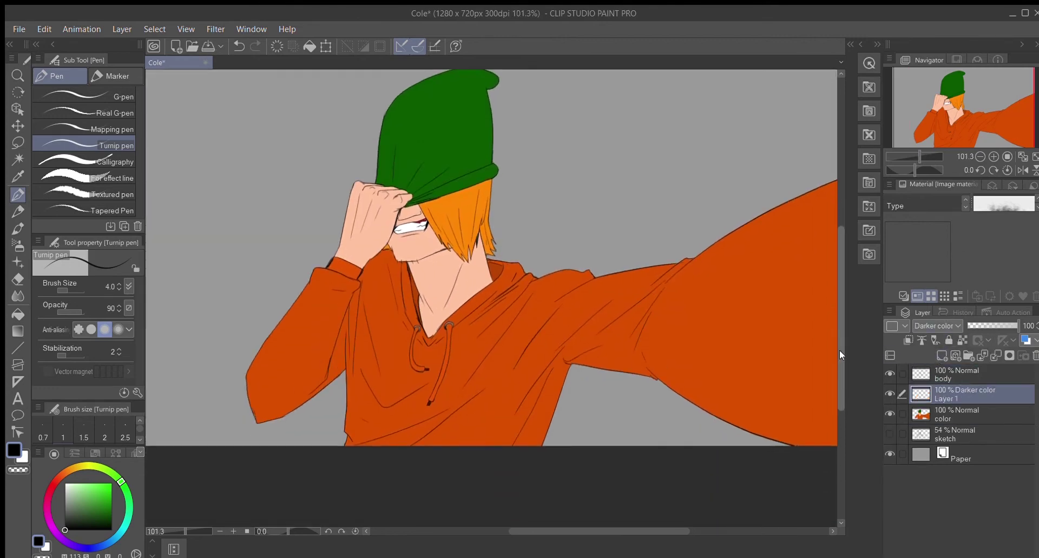
# Sample the hoodie's orange and darken it to a brownish orange for shading with the Turnip pen at size 10
pyautogui.moveTo(598, 527); pyautogui.dragTo(623, 527)
pyautogui.scroll(-1, 915, 155)
pyautogui.keyDown('alt'); pyautogui.click(633, 327); pyautogui.keyUp('alt')
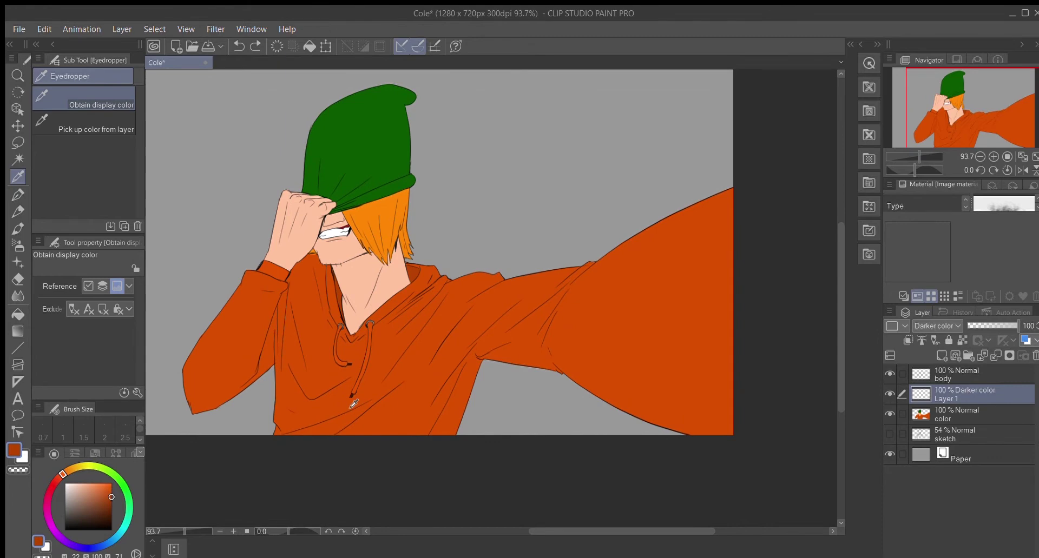
pyautogui.keyDown('alt'); pyautogui.click(509, 345); pyautogui.keyUp('alt')
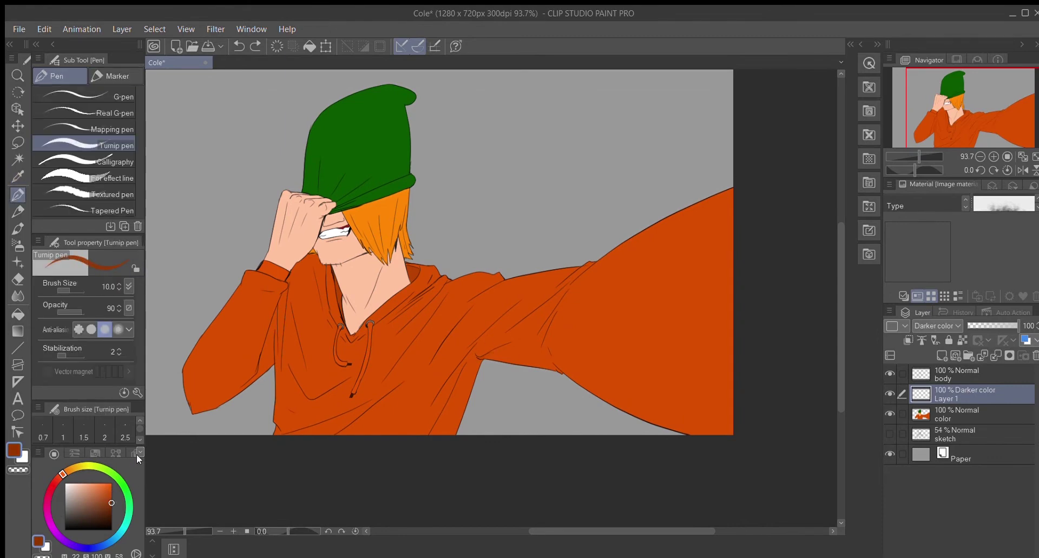
pyautogui.scroll(3, 433, 292)
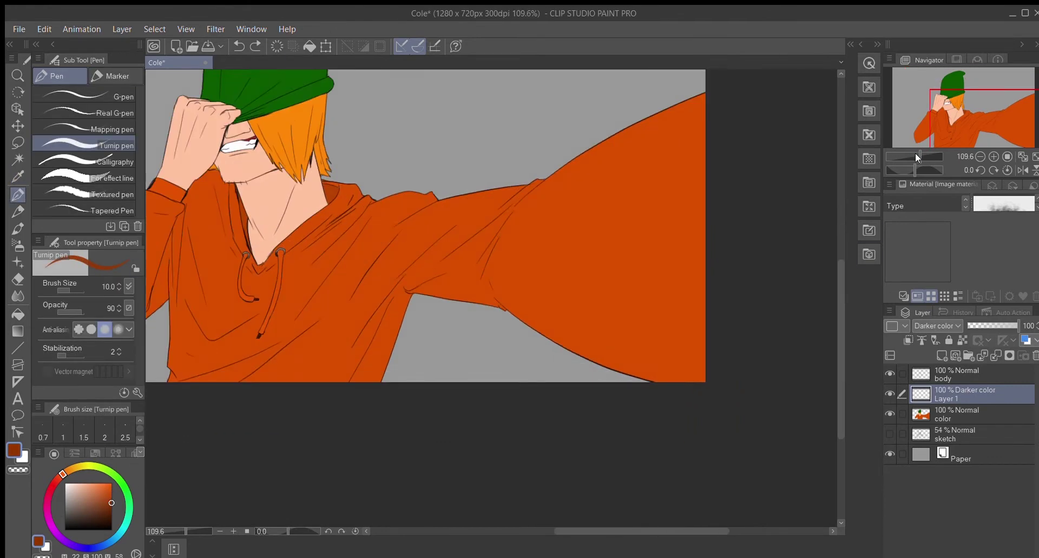
pyautogui.click(110, 502)
pyautogui.moveTo(385, 288); pyautogui.dragTo(519, 306)
pyautogui.hotkey('ctrl', 'z')
pyautogui.hotkey('ctrl', 'z')
pyautogui.hotkey('ctrl', 'z')
# Select the upper edge of the outstretched sleeve and shoulder, airbrush it with the dark orange shadow and clear the selection
pyautogui.moveTo(840, 295); pyautogui.dragTo(839, 255)
pyautogui.press('m')
pyautogui.moveTo(326, 235)
pyautogui.mouseDown()
pyautogui.moveTo(477, 248)
pyautogui.moveTo(500, 267)
pyautogui.moveTo(778, 220)
pyautogui.moveTo(758, 98)
pyautogui.moveTo(547, 220)
pyautogui.moveTo(326, 236)
pyautogui.mouseUp()
pyautogui.press('b')
pyautogui.moveTo(622, 195)
pyautogui.mouseDown()
pyautogui.moveTo(382, 297)
pyautogui.moveTo(459, 281)
pyautogui.mouseUp()
pyautogui.hotkey('ctrl', 'd')
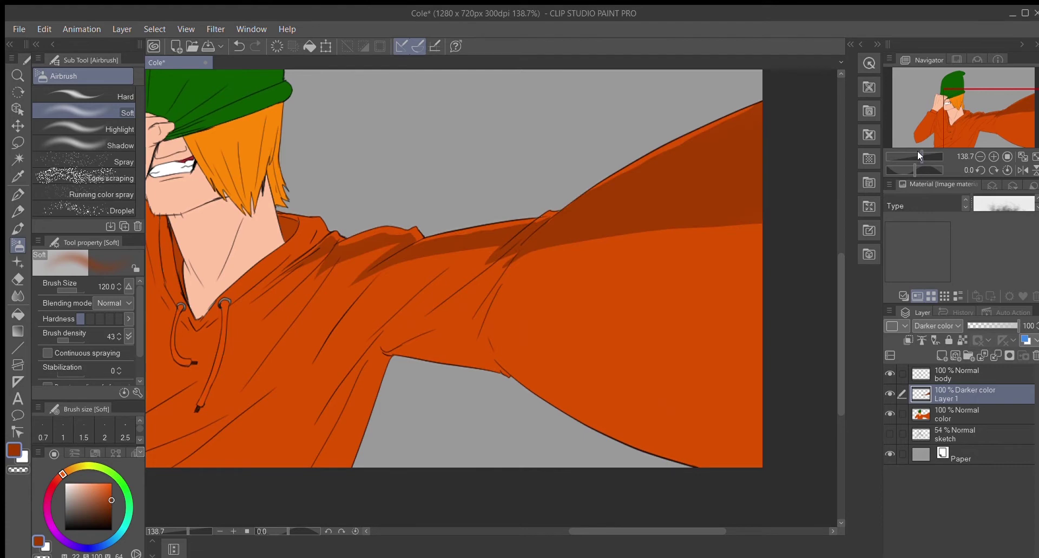
# Paint dark orange shadows with the Turnip pen into the folds running from the shoulder to the chest beside the collar
pyautogui.scroll(-2, 476, 287)
pyautogui.scroll(1, 476, 286)
pyautogui.click(18, 175)
pyautogui.click(18, 194)
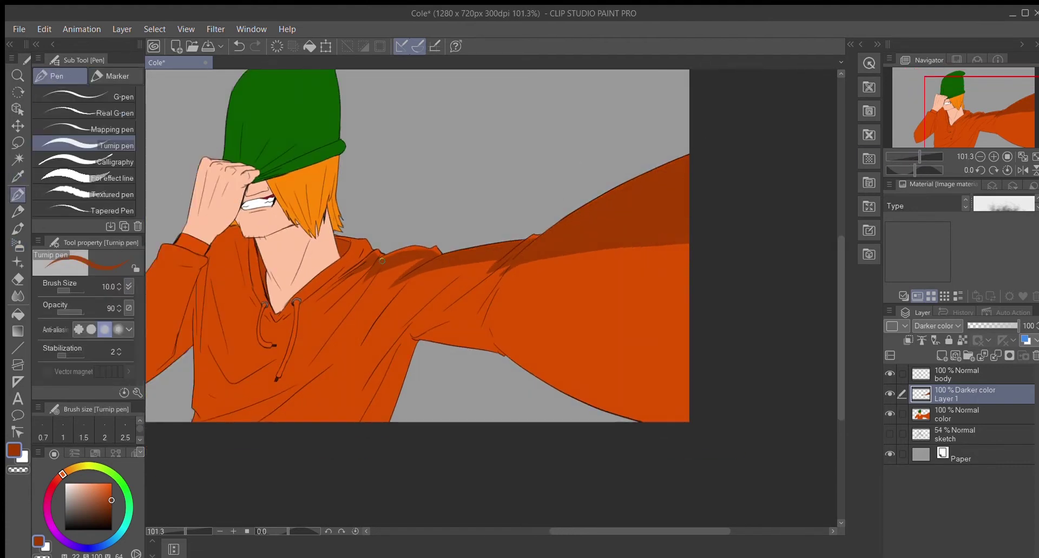
pyautogui.moveTo(365, 260); pyautogui.dragTo(305, 303)
pyautogui.moveTo(367, 275); pyautogui.dragTo(327, 313)
pyautogui.moveTo(384, 273); pyautogui.dragTo(324, 345)
pyautogui.moveTo(417, 276); pyautogui.dragTo(384, 312)
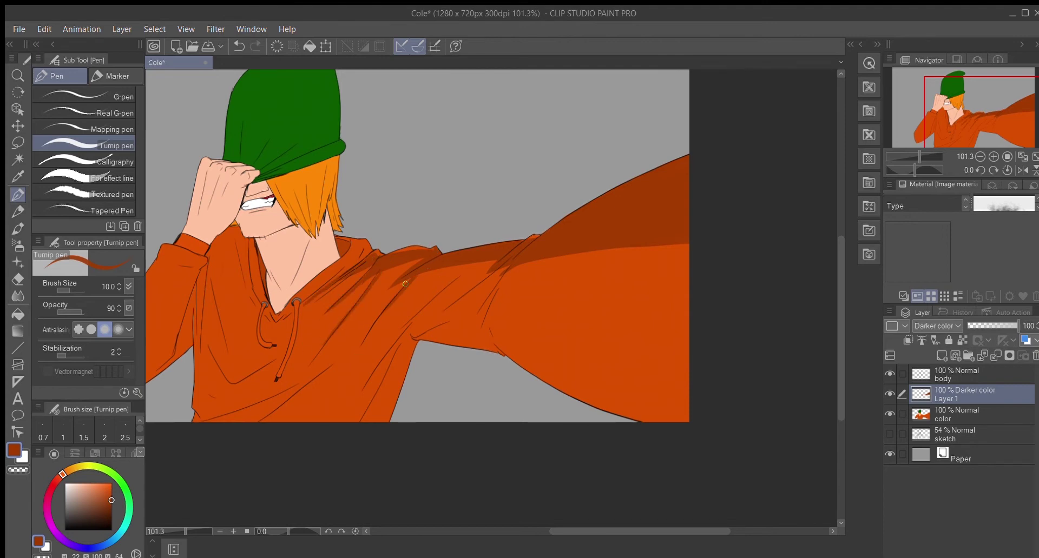
# Shade the folds of the outstretched sleeve, around the armpit and down the hoodie's side in dark orange
pyautogui.moveTo(493, 273); pyautogui.dragTo(448, 308)
pyautogui.moveTo(457, 278); pyautogui.dragTo(389, 337)
pyautogui.hotkey('ctrl', 'z')
pyautogui.moveTo(446, 322); pyautogui.dragTo(403, 343)
pyautogui.moveTo(410, 336)
pyautogui.mouseDown()
pyautogui.moveTo(364, 390)
pyautogui.moveTo(357, 419)
pyautogui.mouseUp()
# Shade the long folds along the hoodie's lower hem and the curved fold on the chest in dark orange
pyautogui.moveTo(324, 371); pyautogui.dragTo(255, 421)
pyautogui.hotkey('ctrl', 'z')
pyautogui.moveTo(302, 386); pyautogui.dragTo(243, 421)
pyautogui.moveTo(293, 387); pyautogui.dragTo(206, 420)
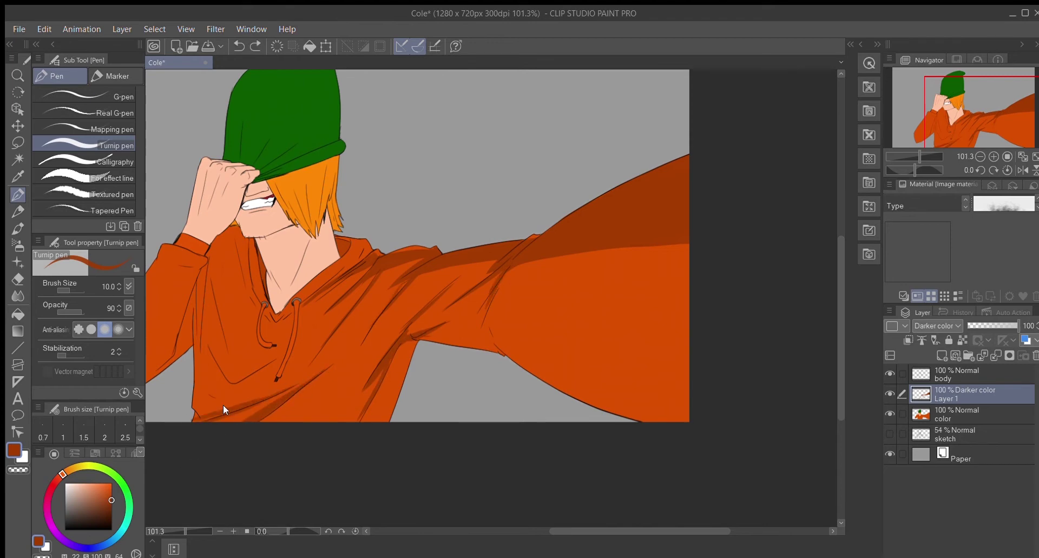
pyautogui.moveTo(210, 344); pyautogui.dragTo(243, 377)
pyautogui.scroll(3, 461, 231)
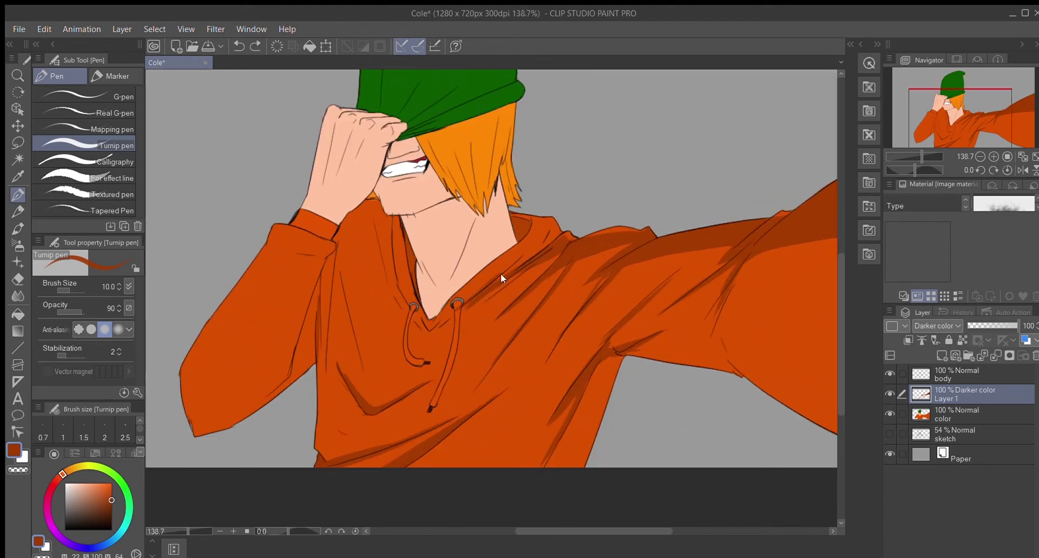
pyautogui.hotkey('ctrl', 'z')
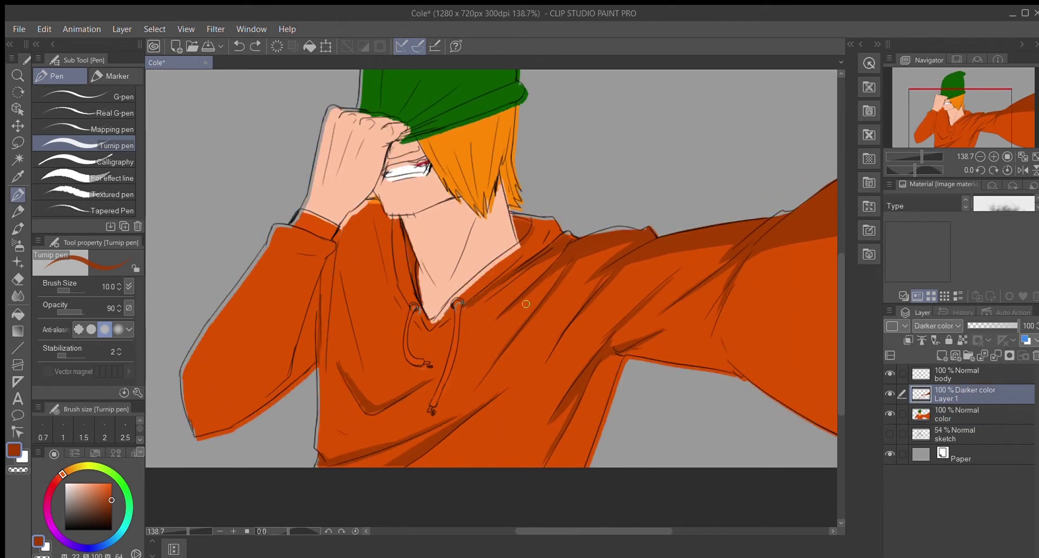
pyautogui.scroll(-1, 473, 294)
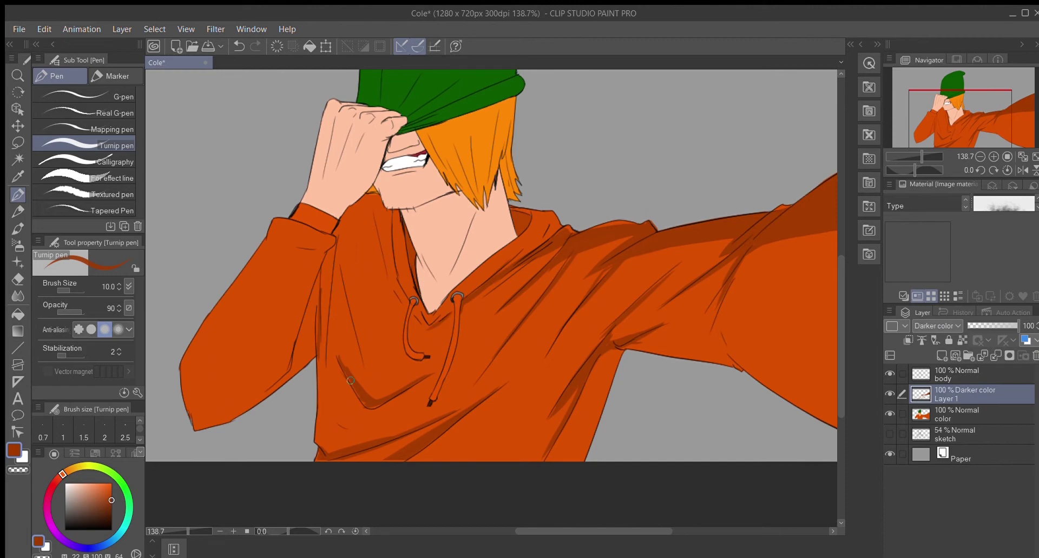
# Reduce the pen to size 8 and shade the bent sleeve's inner underside and the adjoining edge of the torso
pyautogui.press('[')
pyautogui.moveTo(311, 316); pyautogui.dragTo(305, 354)
pyautogui.moveTo(315, 287)
pyautogui.mouseDown()
pyautogui.moveTo(318, 335)
pyautogui.moveTo(271, 389)
pyautogui.moveTo(319, 343)
pyautogui.moveTo(244, 412)
pyautogui.moveTo(214, 424)
pyautogui.mouseUp()
pyautogui.moveTo(321, 360); pyautogui.dragTo(316, 430)
pyautogui.moveTo(323, 391); pyautogui.dragTo(317, 438)
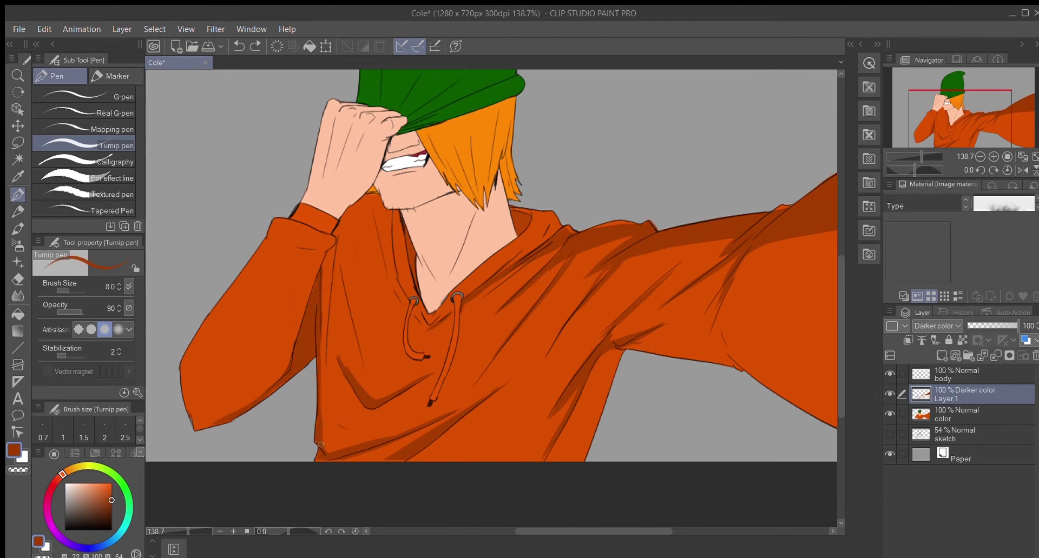
pyautogui.moveTo(318, 293)
pyautogui.mouseDown()
pyautogui.moveTo(291, 365)
pyautogui.moveTo(240, 415)
pyautogui.moveTo(193, 417)
pyautogui.mouseUp()
# Select the outer edge of the bent sleeve from cuff to elbow, airbrush it dark orange and clear the selection
pyautogui.press('m')
pyautogui.moveTo(314, 251)
pyautogui.mouseDown()
pyautogui.moveTo(194, 420)
pyautogui.moveTo(222, 297)
pyautogui.moveTo(269, 227)
pyautogui.moveTo(254, 302)
pyautogui.mouseUp()
pyautogui.press('b')
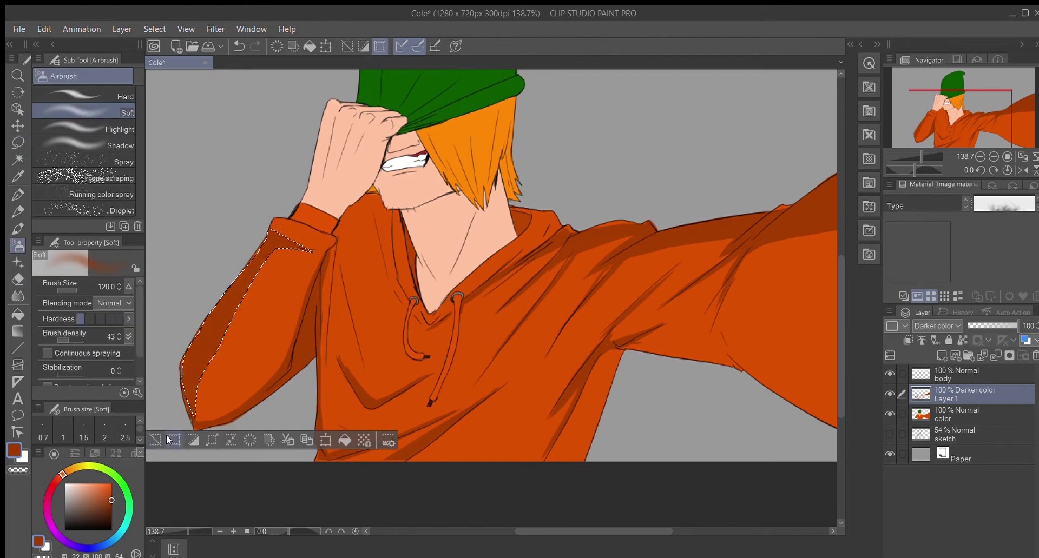
pyautogui.click(155, 440)
# Touch up the shadow along the bent sleeve's outer edge and shade its cuff with the Turnip pen
pyautogui.press('p')
pyautogui.moveTo(264, 241); pyautogui.dragTo(248, 267)
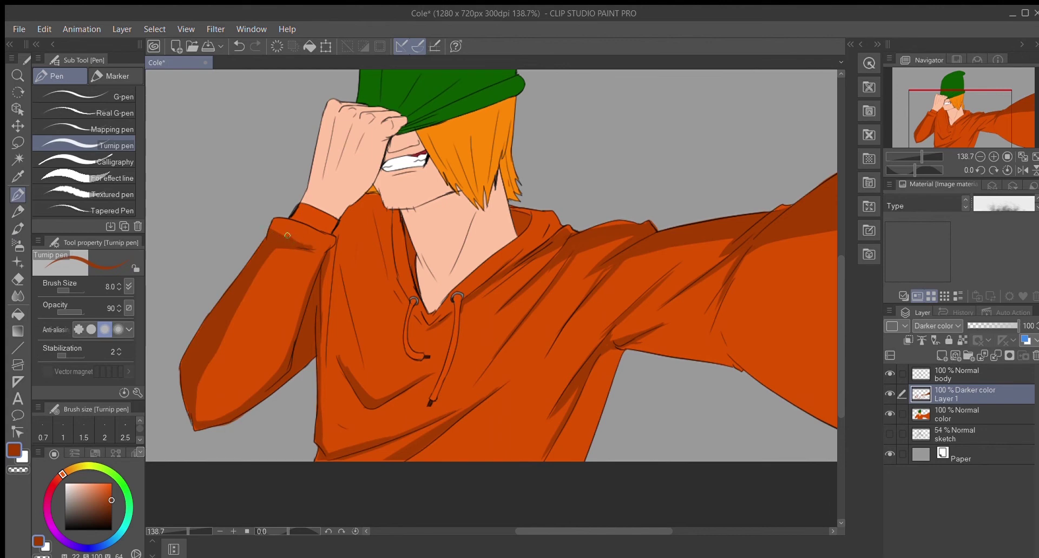
pyautogui.moveTo(283, 222); pyautogui.dragTo(296, 216)
pyautogui.scroll(-4, 545, 248)
pyautogui.scroll(4, 832, 303)
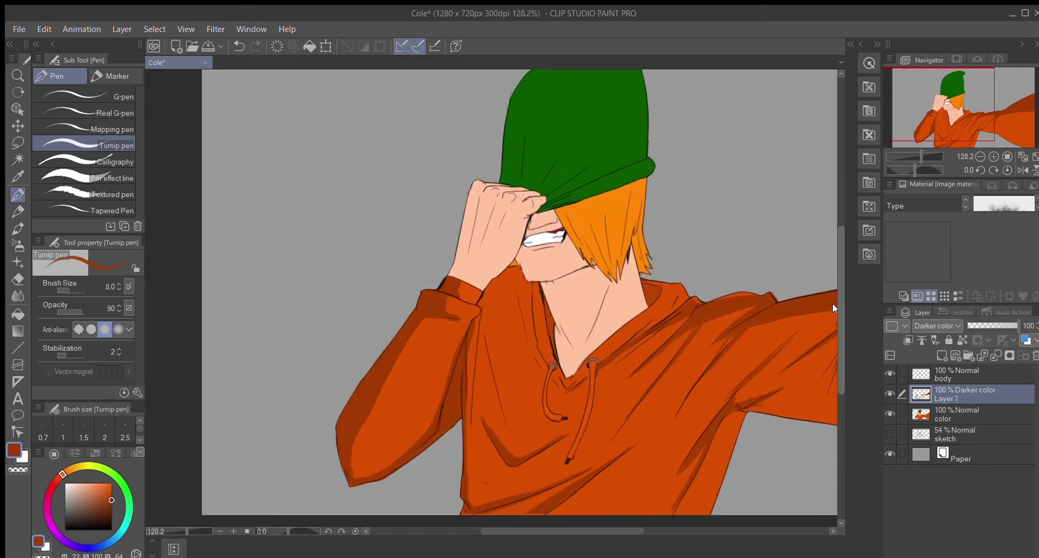
# Shade the hood beneath the jaw and the folds down the torso beside the bent arm in dark orange
pyautogui.moveTo(478, 301)
pyautogui.mouseDown()
pyautogui.moveTo(503, 414)
pyautogui.moveTo(483, 346)
pyautogui.moveTo(495, 273)
pyautogui.moveTo(541, 281)
pyautogui.moveTo(551, 349)
pyautogui.moveTo(541, 357)
pyautogui.mouseUp()
pyautogui.hotkey('ctrl', 'z')
pyautogui.moveTo(499, 287); pyautogui.dragTo(488, 278)
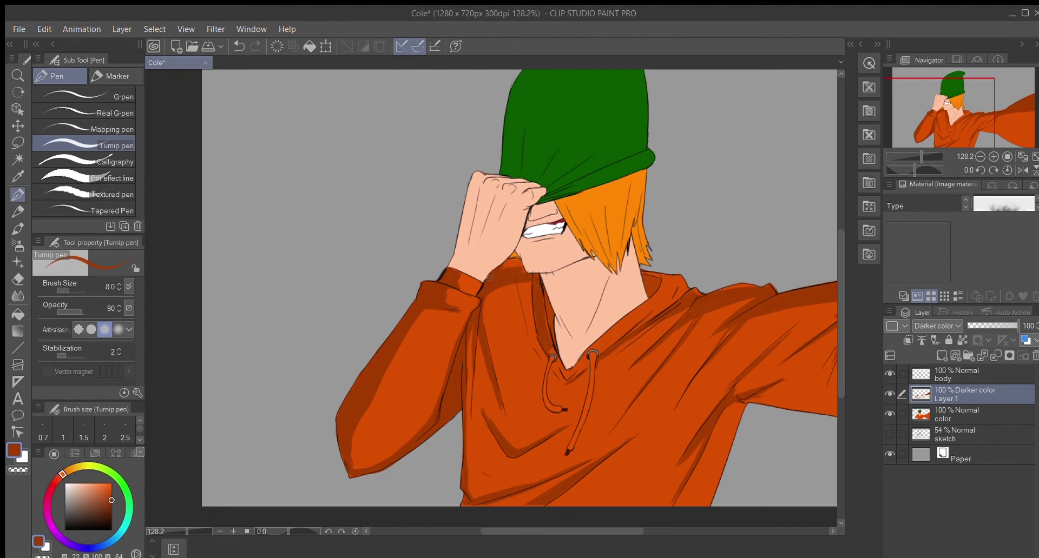
pyautogui.hotkey('ctrl', 'z')
pyautogui.moveTo(525, 323); pyautogui.dragTo(518, 275)
pyautogui.moveTo(494, 293); pyautogui.dragTo(488, 324)
pyautogui.moveTo(472, 396); pyautogui.dragTo(468, 419)
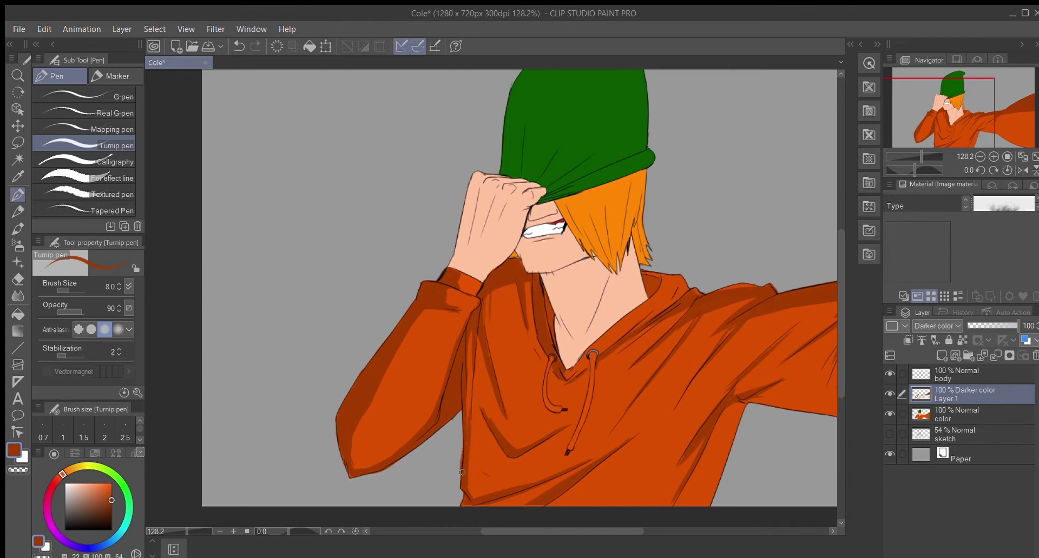
# Add small dark orange shadows beside the drawstring, at the bent elbow and along the torso's edge
pyautogui.hotkey('ctrl', '-')
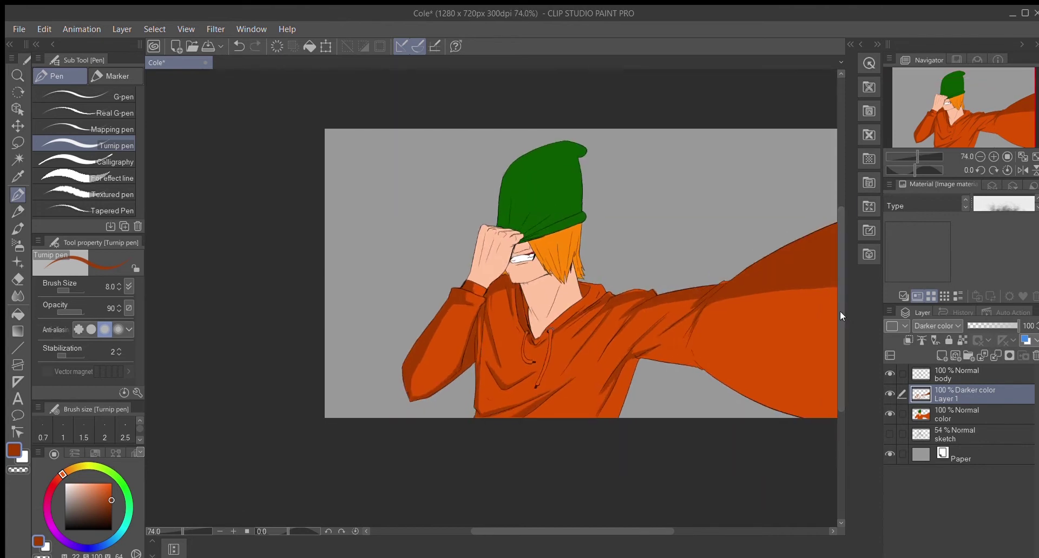
pyautogui.moveTo(841, 319); pyautogui.dragTo(841, 281)
pyautogui.hotkey('ctrl', '-')
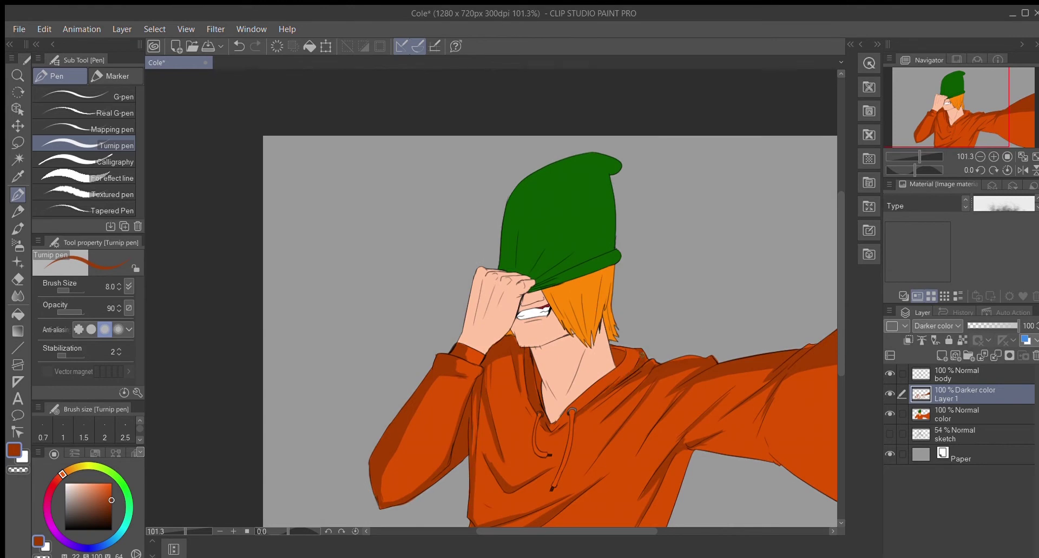
pyautogui.scroll(-3, 492, 480)
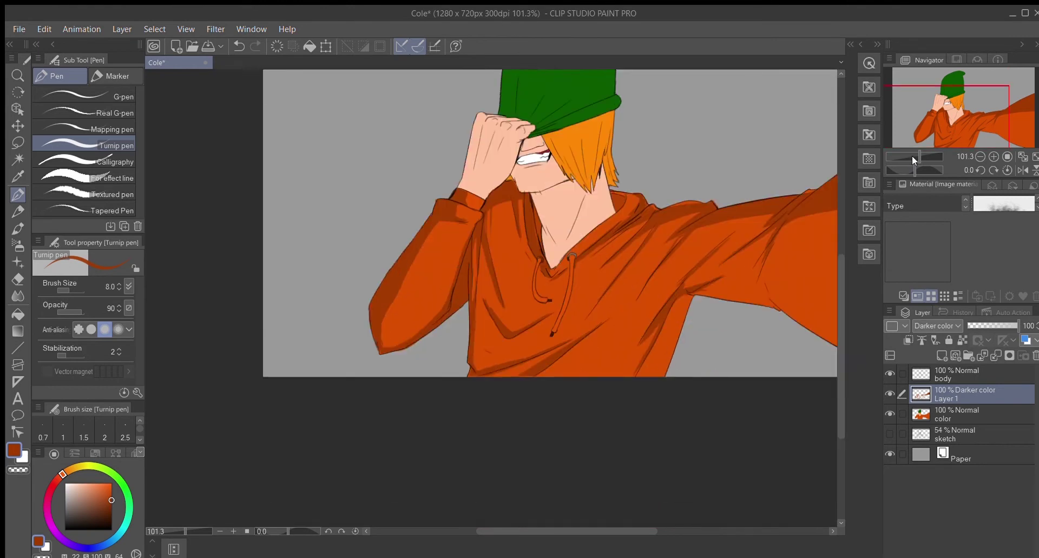
pyautogui.hotkey('ctrl', '+')
pyautogui.moveTo(606, 277); pyautogui.dragTo(602, 294)
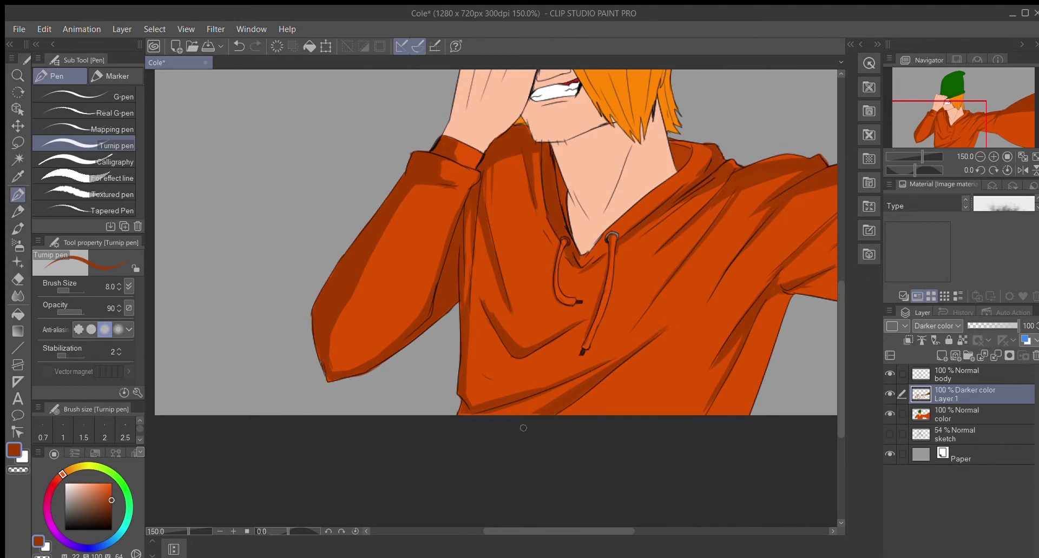
pyautogui.moveTo(327, 334); pyautogui.dragTo(333, 367)
pyautogui.moveTo(467, 302); pyautogui.dragTo(460, 318)
pyautogui.scroll(-3, 715, 397)
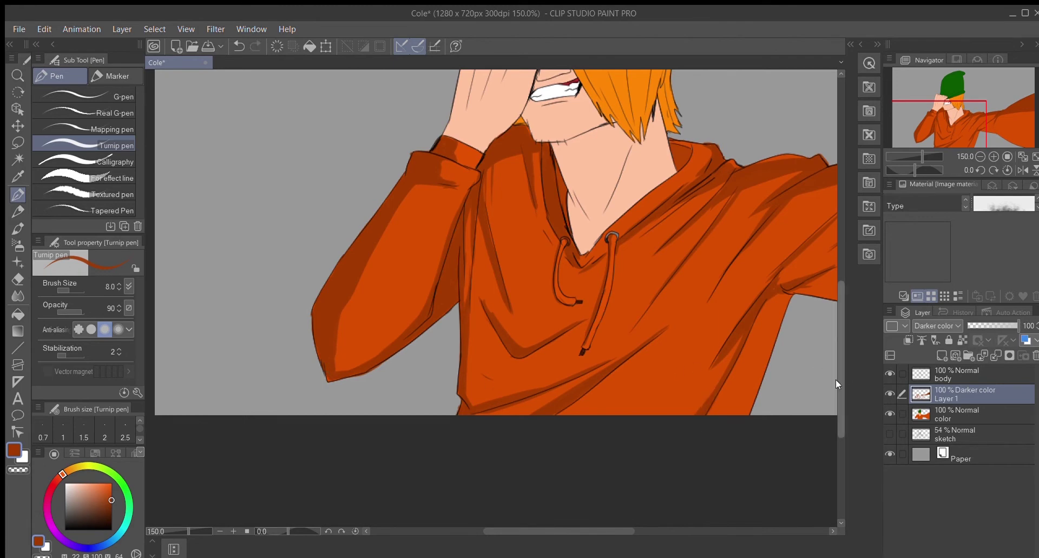
# Select the outer strip of the raised hand, airbrush it with a darker skin tone based on the sampled skin and deselect
pyautogui.scroll(2, 450, 349)
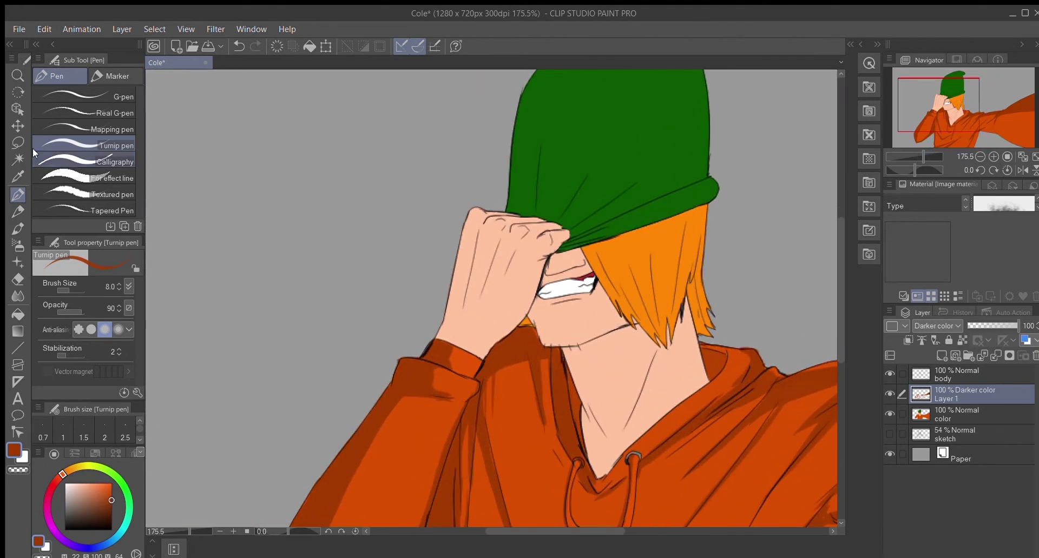
pyautogui.press('m')
pyautogui.moveTo(440, 331); pyautogui.dragTo(457, 260)
pyautogui.moveTo(482, 212); pyautogui.dragTo(487, 215)
pyautogui.moveTo(439, 339)
pyautogui.mouseDown()
pyautogui.moveTo(468, 225)
pyautogui.moveTo(486, 220)
pyautogui.moveTo(457, 344)
pyautogui.mouseUp()
pyautogui.press('i')
pyautogui.click(471, 281)
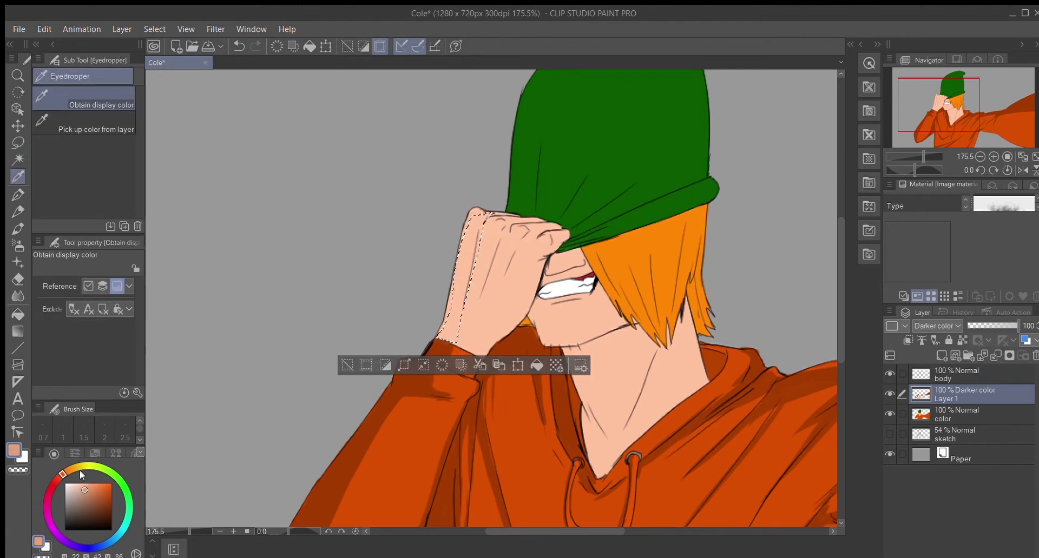
pyautogui.press('b')
pyautogui.moveTo(465, 130); pyautogui.dragTo(368, 353)
pyautogui.hotkey('ctrl', 'd')
# Touch up the skin shading on the raised hand near the knuckles with the Turnip pen
pyautogui.press('p')
pyautogui.hotkey('ctrl', 'z')
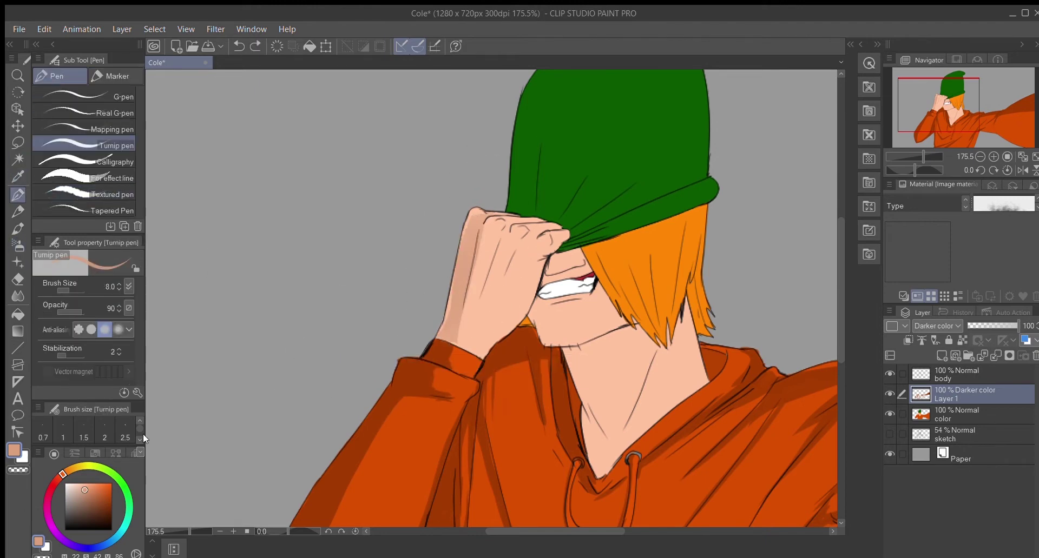
pyautogui.hotkey('ctrl', 'y')
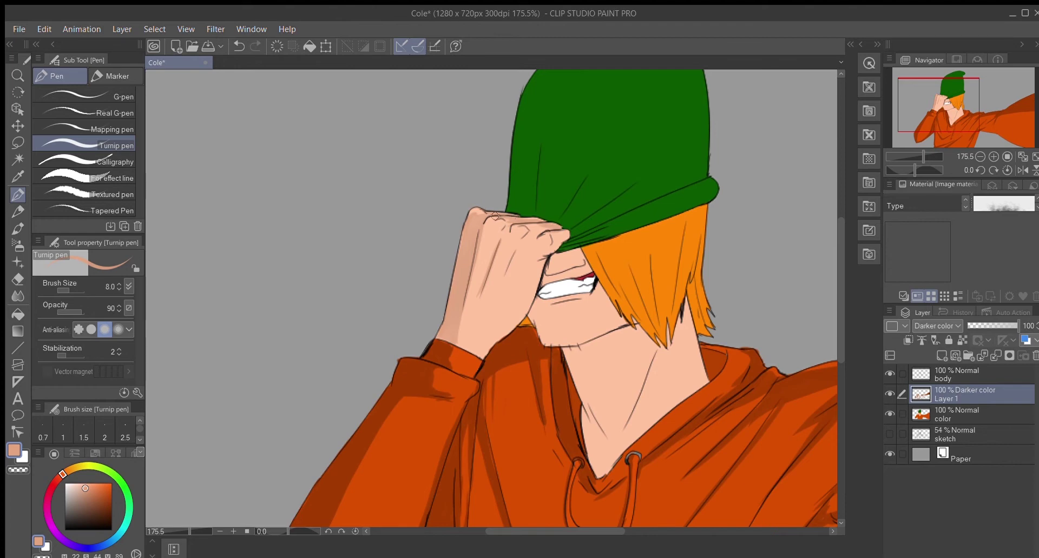
# Paint a darker skin-tone shadow on the side of the neck beneath the orange hair
pyautogui.scroll(-3, 560, 263)
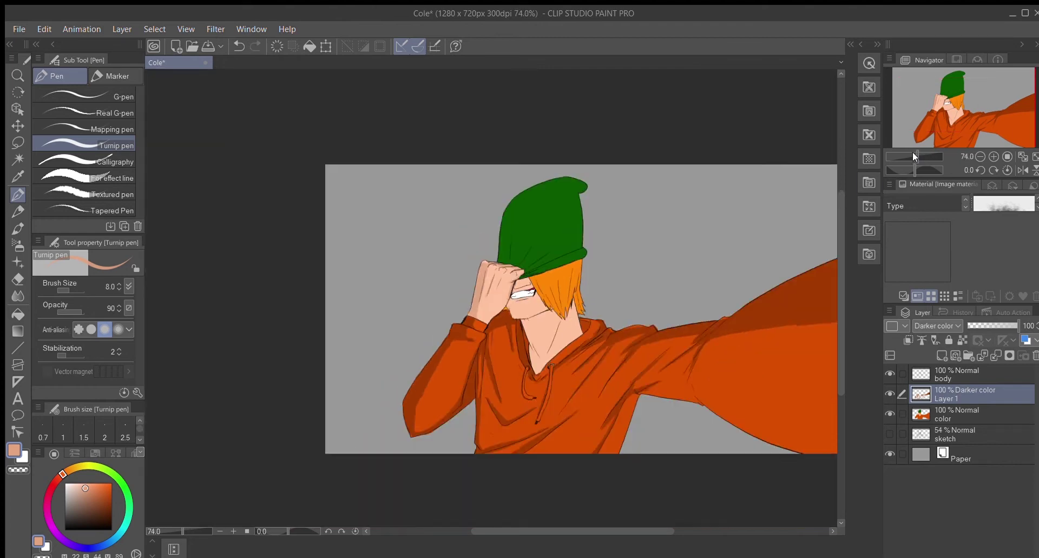
pyautogui.scroll(4, 563, 325)
pyautogui.scroll(-2, 918, 156)
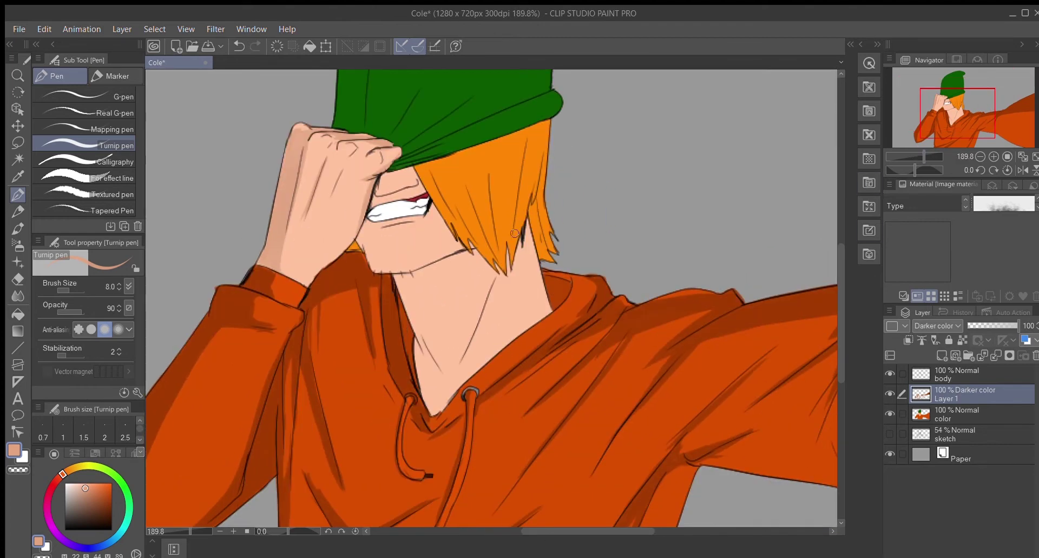
pyautogui.moveTo(510, 290); pyautogui.dragTo(517, 338)
pyautogui.moveTo(538, 246)
pyautogui.mouseDown()
pyautogui.moveTo(515, 333)
pyautogui.moveTo(518, 249)
pyautogui.moveTo(525, 297)
pyautogui.mouseUp()
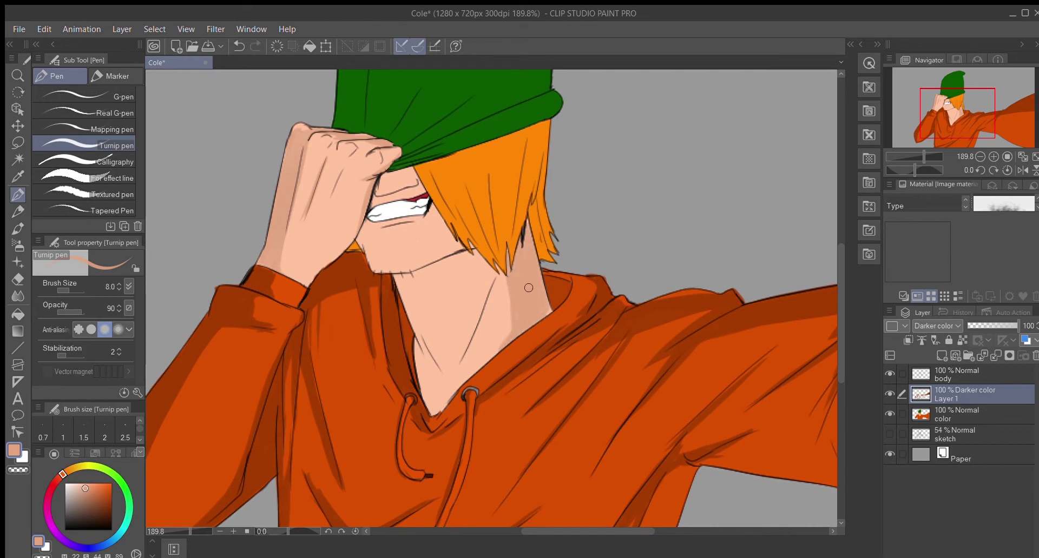
# Shade the skin under the jaw, around the nose, and along the neck lines down to the hoodie's neckline
pyautogui.moveTo(420, 286)
pyautogui.mouseDown()
pyautogui.moveTo(451, 267)
pyautogui.moveTo(403, 284)
pyautogui.moveTo(430, 284)
pyautogui.moveTo(413, 346)
pyautogui.mouseUp()
pyautogui.moveTo(374, 269); pyautogui.dragTo(440, 256)
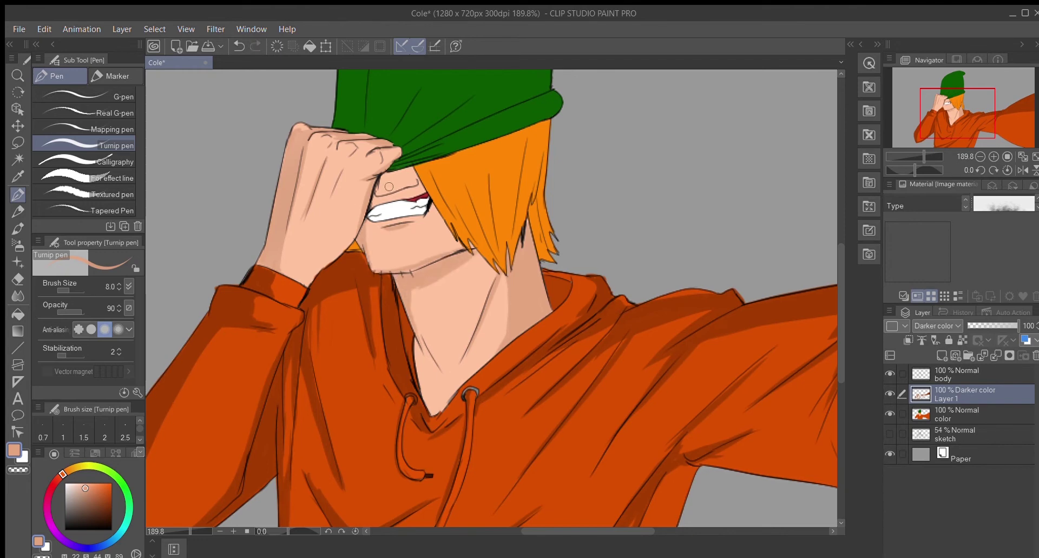
pyautogui.moveTo(387, 199); pyautogui.dragTo(374, 197)
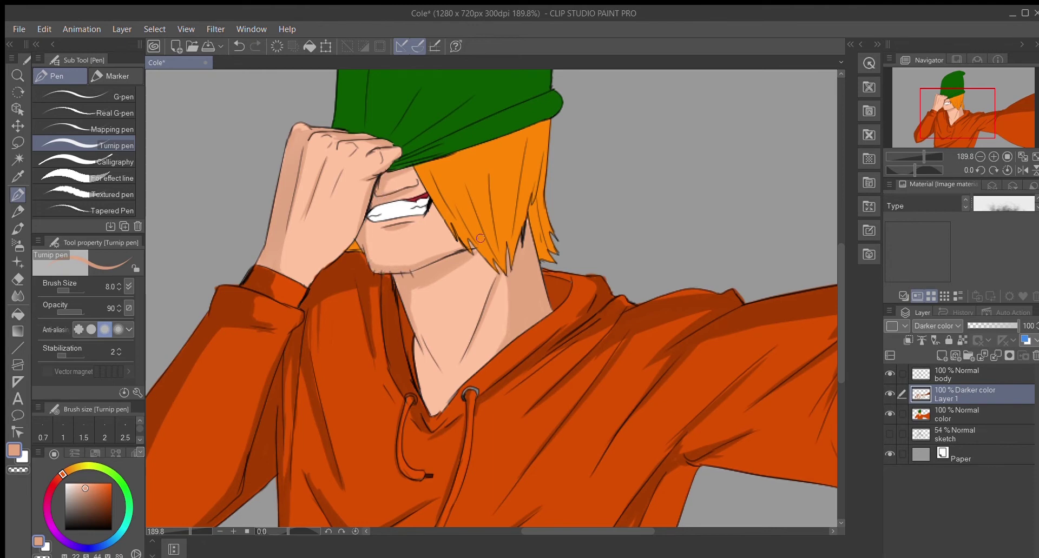
pyautogui.moveTo(417, 340); pyautogui.dragTo(436, 410)
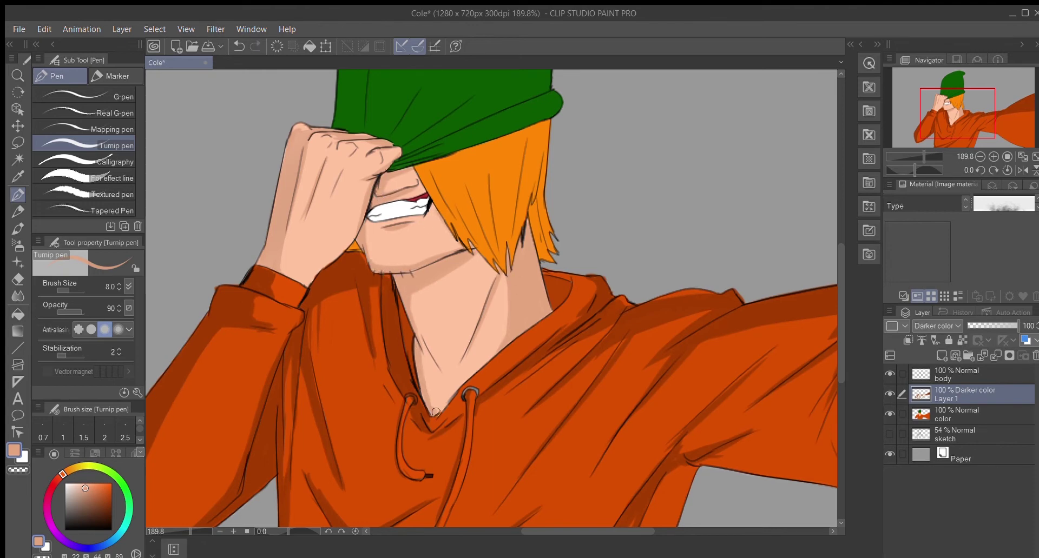
pyautogui.moveTo(423, 345); pyautogui.dragTo(450, 404)
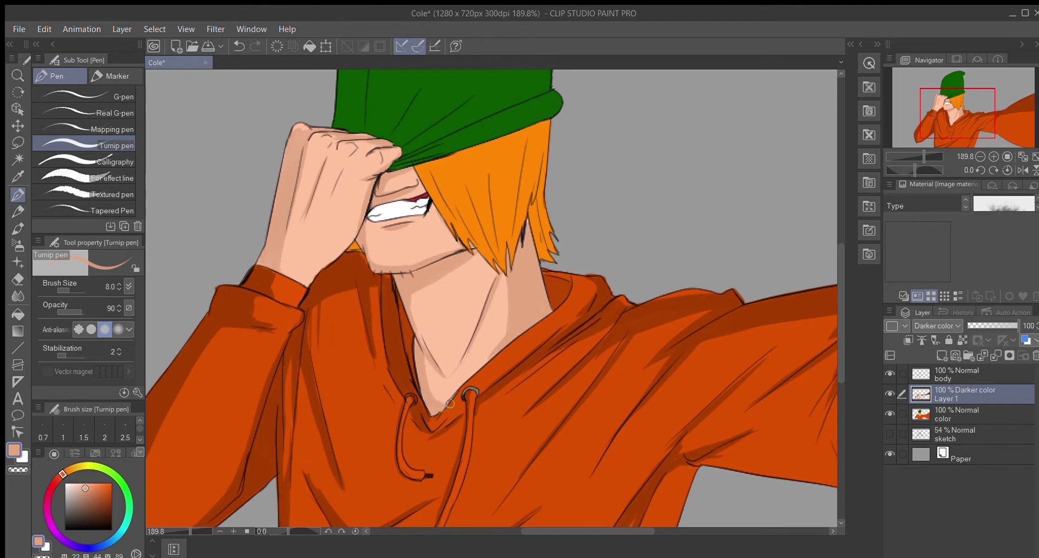
# Paint dark orange shadow strands through the hair with the Turnip pen using a shade based on the hair colour, and save the file
pyautogui.scroll(-3, 518, 242)
pyautogui.scroll(2, 518, 242)
pyautogui.keyDown('alt'); pyautogui.click(489, 271); pyautogui.keyUp('alt')
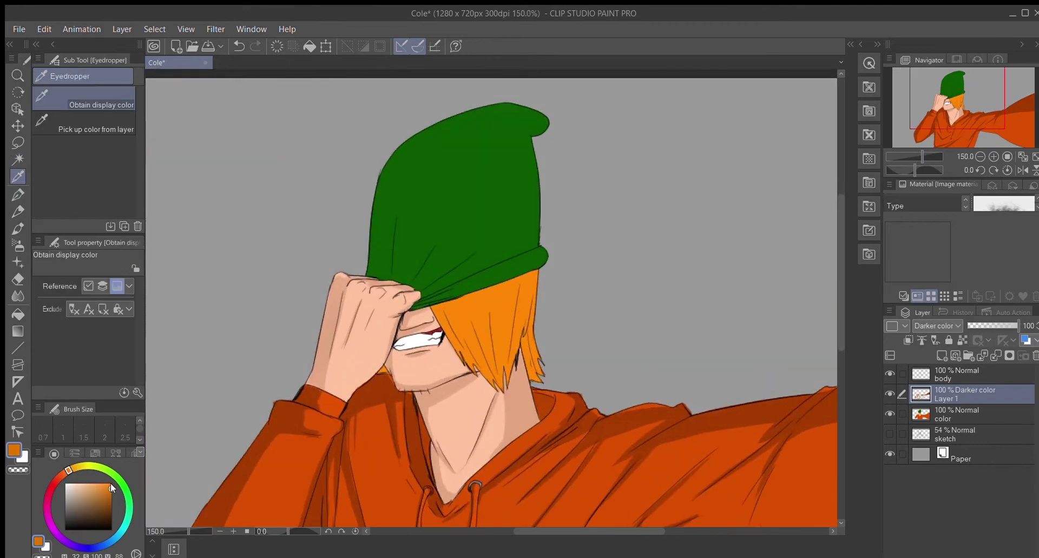
pyautogui.scroll(1, 489, 292)
pyautogui.moveTo(425, 239)
pyautogui.mouseDown()
pyautogui.moveTo(453, 304)
pyautogui.moveTo(493, 339)
pyautogui.mouseUp()
pyautogui.moveTo(469, 265); pyautogui.dragTo(495, 339)
pyautogui.moveTo(491, 289); pyautogui.dragTo(505, 326)
pyautogui.moveTo(525, 238)
pyautogui.mouseDown()
pyautogui.moveTo(515, 268)
pyautogui.moveTo(545, 325)
pyautogui.mouseUp()
pyautogui.moveTo(424, 241); pyautogui.dragTo(435, 268)
pyautogui.moveTo(526, 199); pyautogui.dragTo(520, 273)
pyautogui.moveTo(506, 275); pyautogui.dragTo(493, 313)
pyautogui.moveTo(541, 217); pyautogui.dragTo(540, 292)
pyautogui.moveTo(923, 157); pyautogui.dragTo(915, 156)
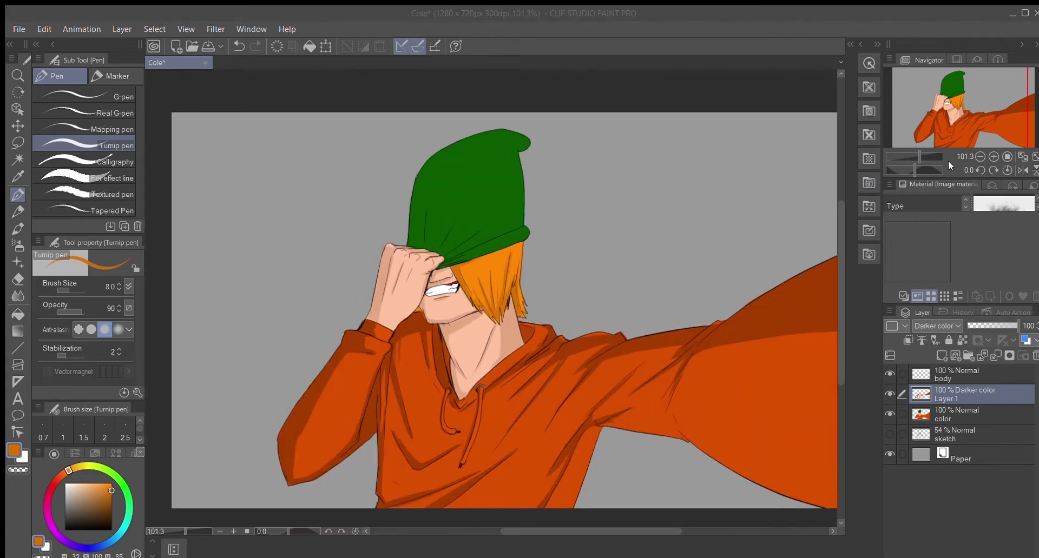
pyautogui.hotkey('ctrl', 's')
# Paint dark green shadows along the beanie's brim and creases with a darker shade of its sampled green
pyautogui.hotkey('ctrl', '+')
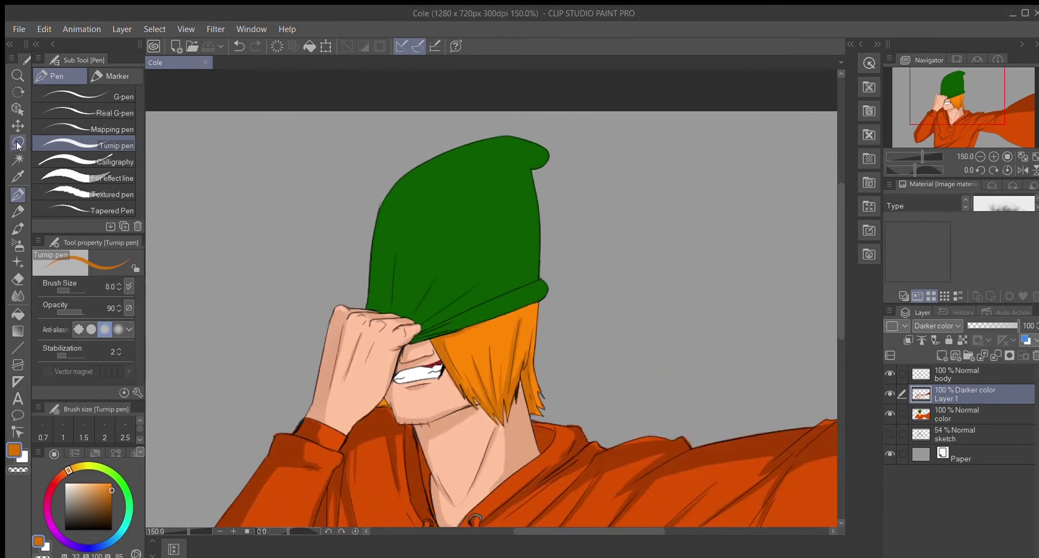
pyautogui.keyDown('alt'); pyautogui.click(460, 216); pyautogui.keyUp('alt')
pyautogui.click(112, 519)
pyautogui.moveTo(408, 343); pyautogui.dragTo(535, 298)
pyautogui.moveTo(411, 338); pyautogui.dragTo(523, 285)
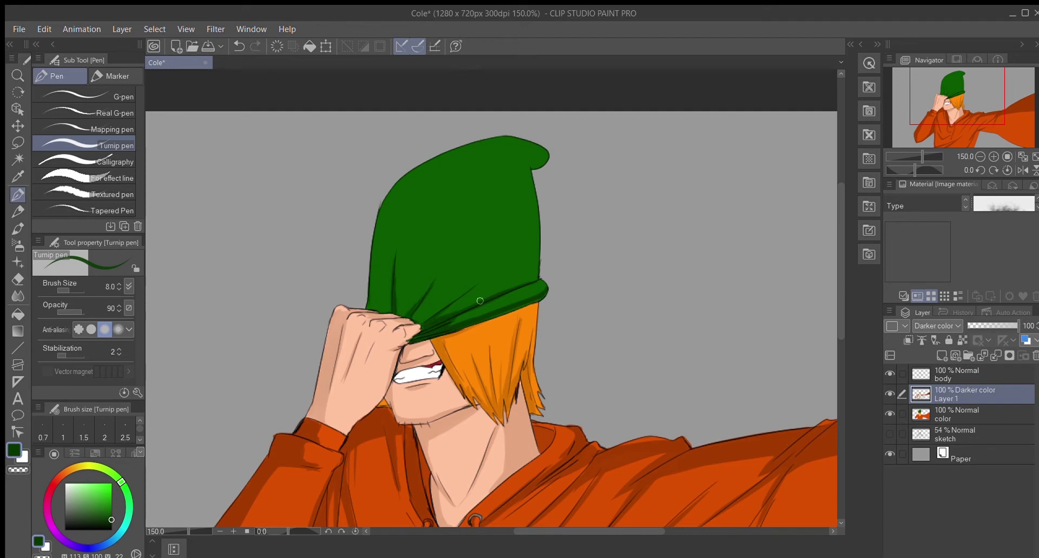
# Select the side of the beanie away from the hand, airbrush it with the dark green and deselect
pyautogui.moveTo(922, 156); pyautogui.dragTo(916, 158)
pyautogui.press('m')
pyautogui.moveTo(516, 222)
pyautogui.mouseDown()
pyautogui.moveTo(457, 206)
pyautogui.moveTo(519, 287)
pyautogui.mouseUp()
pyautogui.moveTo(486, 200)
pyautogui.mouseDown()
pyautogui.moveTo(510, 292)
pyautogui.moveTo(519, 285)
pyautogui.mouseUp()
pyautogui.click(18, 245)
pyautogui.hotkey('ctrl', 'd')
# Extend the dark green shading along the beanie's outer edges and tip with the Turnip pen
pyautogui.press('p')
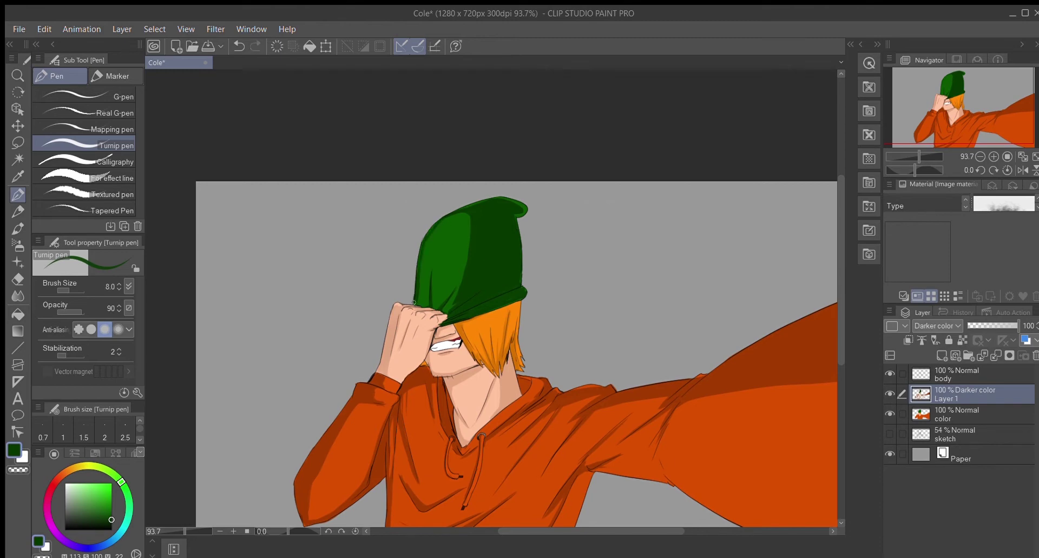
pyautogui.click(913, 154)
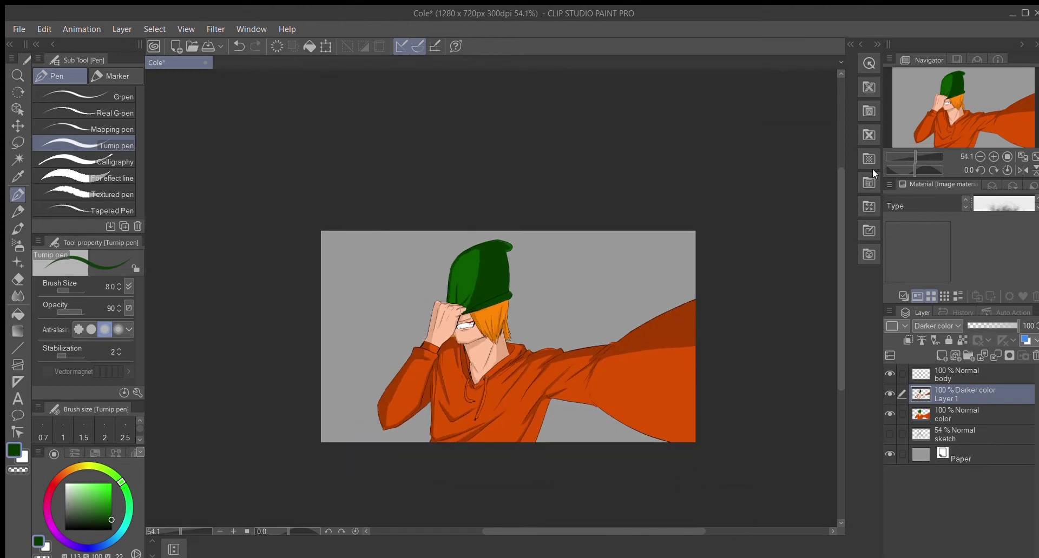
pyautogui.moveTo(909, 154); pyautogui.dragTo(921, 156)
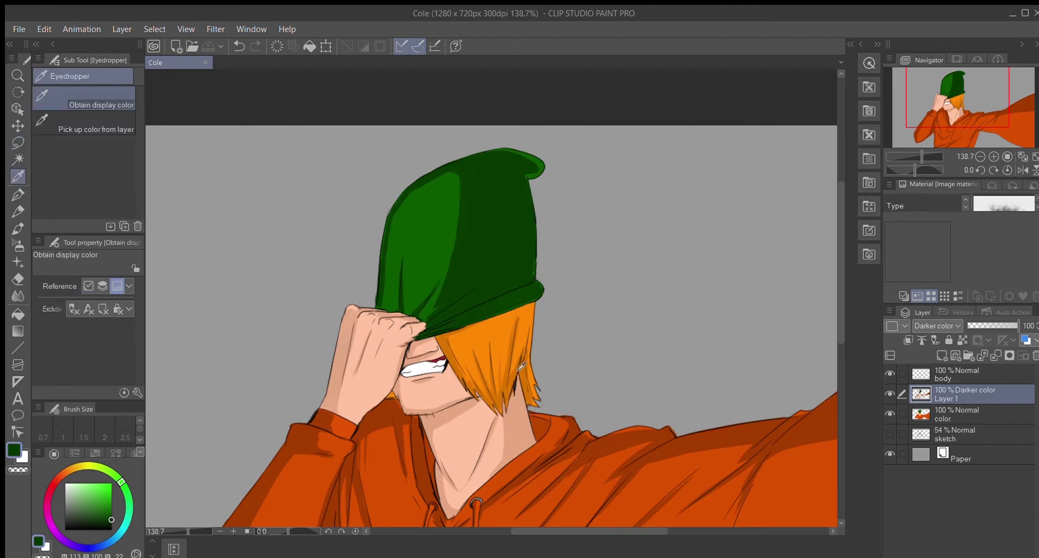
# Darken the hair beneath the beanie's brim with dark orange, sample the beanie's dark green for touch-ups and save the file
pyautogui.keyDown('alt'); pyautogui.click(489, 346); pyautogui.keyUp('alt')
pyautogui.moveTo(476, 386); pyautogui.dragTo(489, 341)
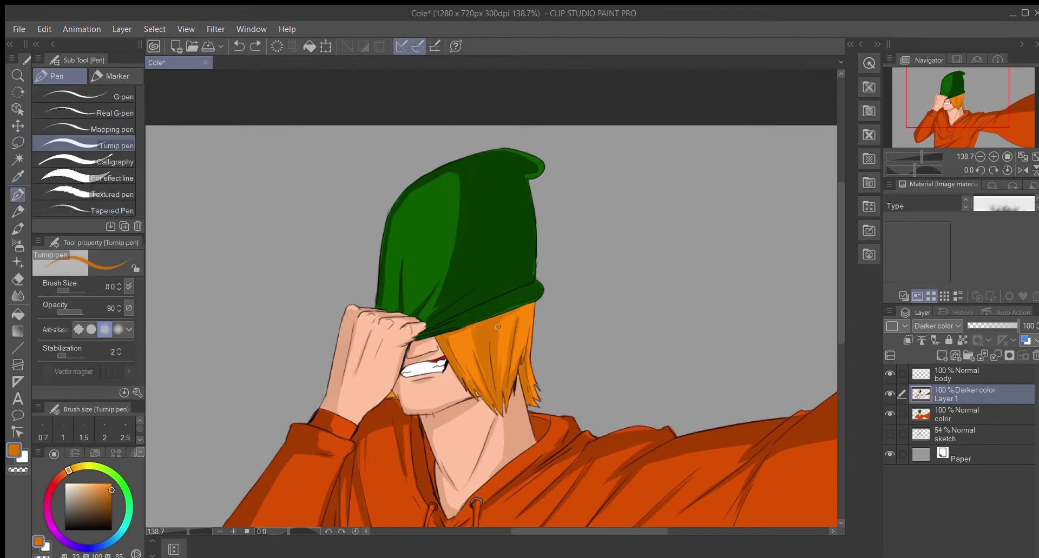
pyautogui.moveTo(529, 359); pyautogui.dragTo(526, 307)
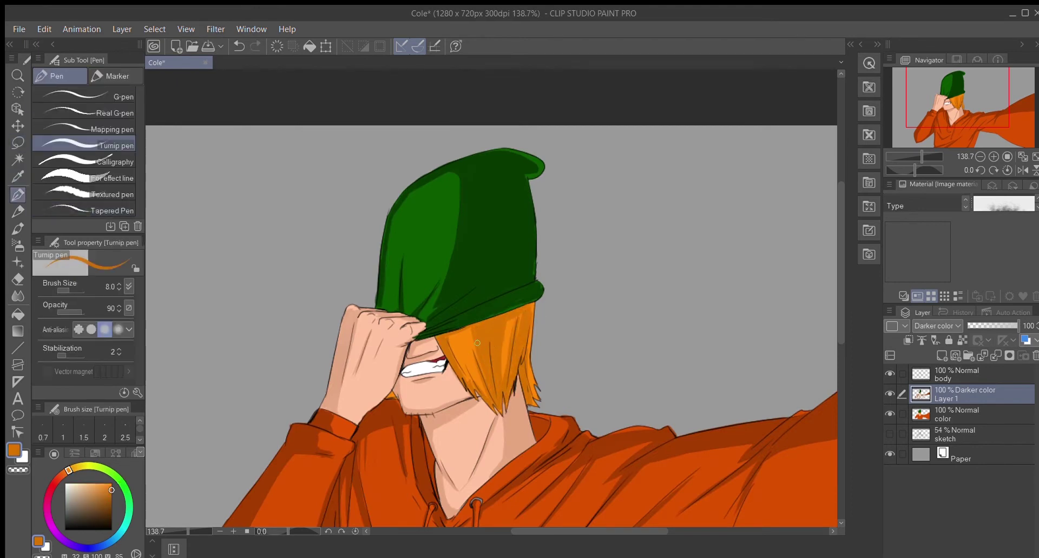
pyautogui.keyDown('alt'); pyautogui.click(474, 323); pyautogui.keyUp('alt')
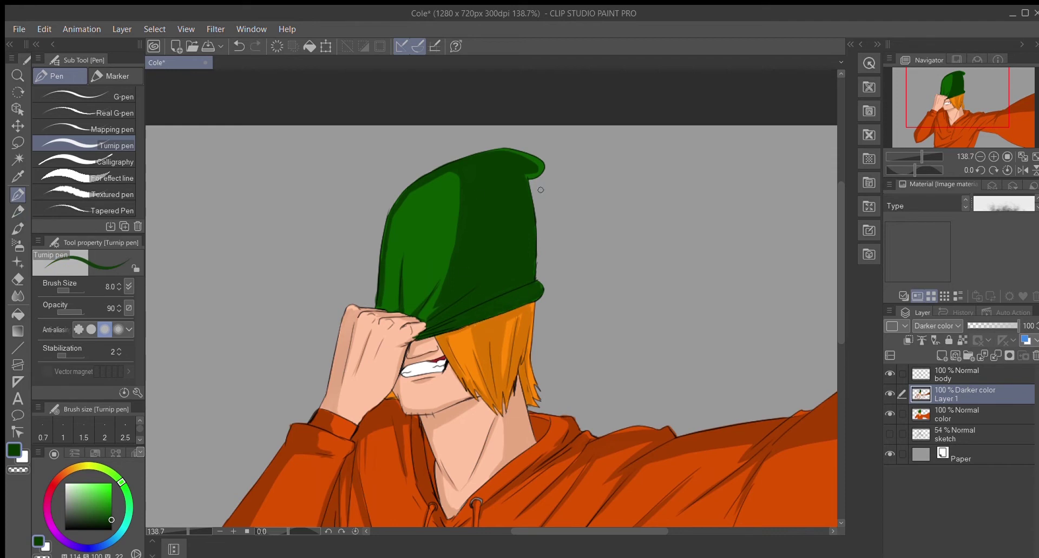
pyautogui.moveTo(921, 157); pyautogui.dragTo(907, 157)
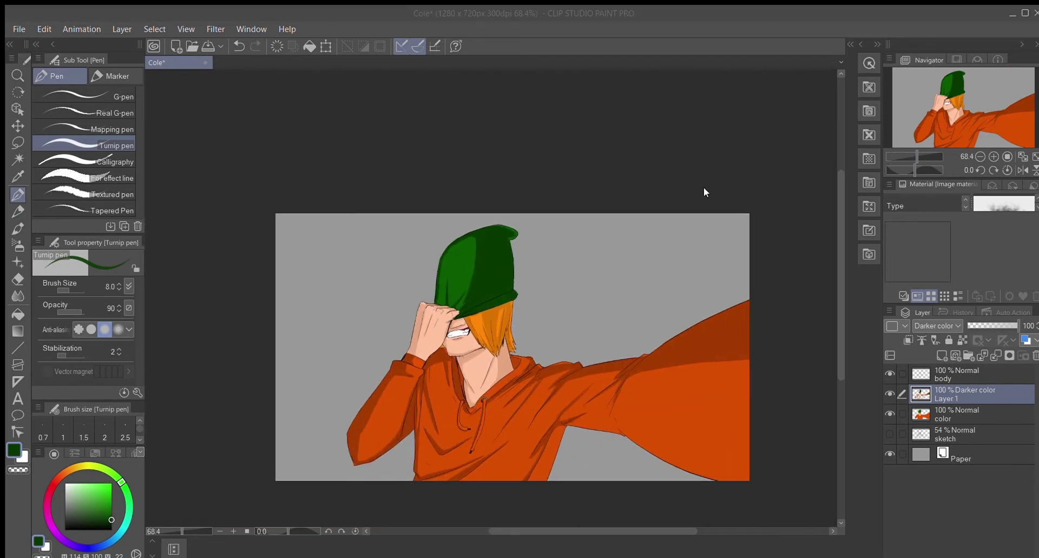
pyautogui.hotkey('ctrl', 's')
# Soften the shadow edge on the outstretched sleeve with the Soft eraser, reducing its size to 50
pyautogui.scroll(-1, 835, 309)
pyautogui.click(18, 278)
pyautogui.click(81, 114)
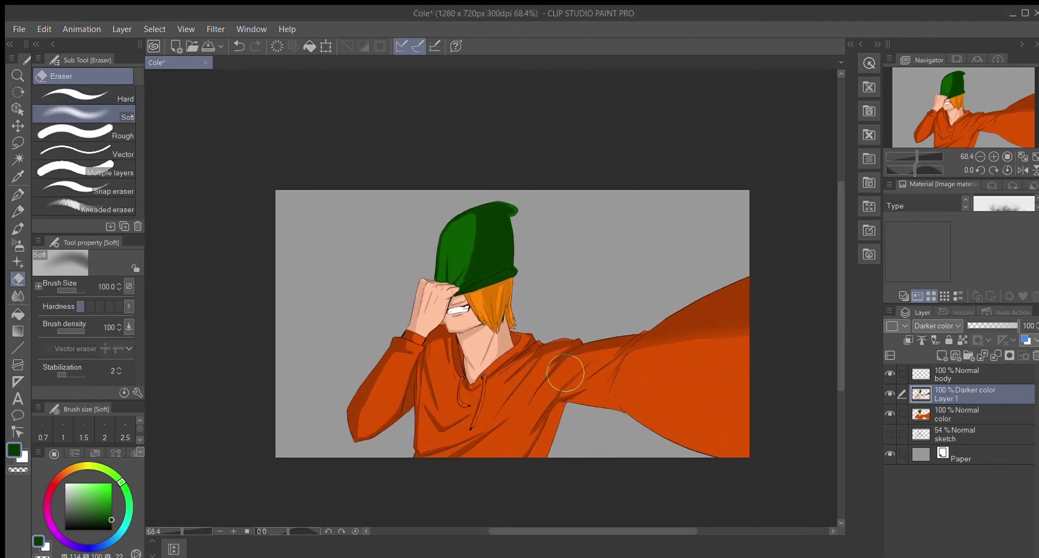
pyautogui.press('[')
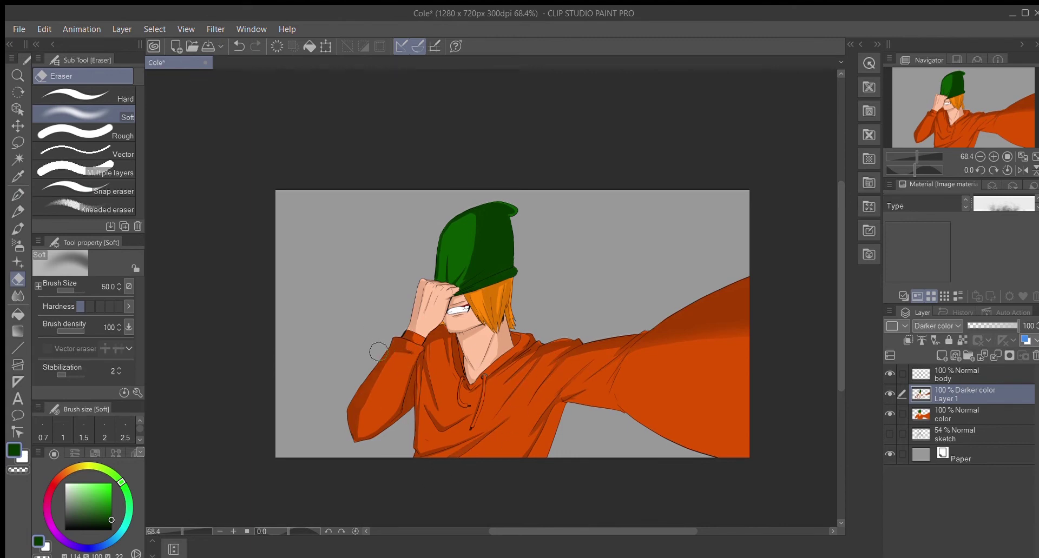
# Fade the edges of the hoodie's sleeve and fold shadows with the Soft eraser at size 20
pyautogui.click(919, 157)
pyautogui.press('[')
pyautogui.press('[')
pyautogui.press('[')
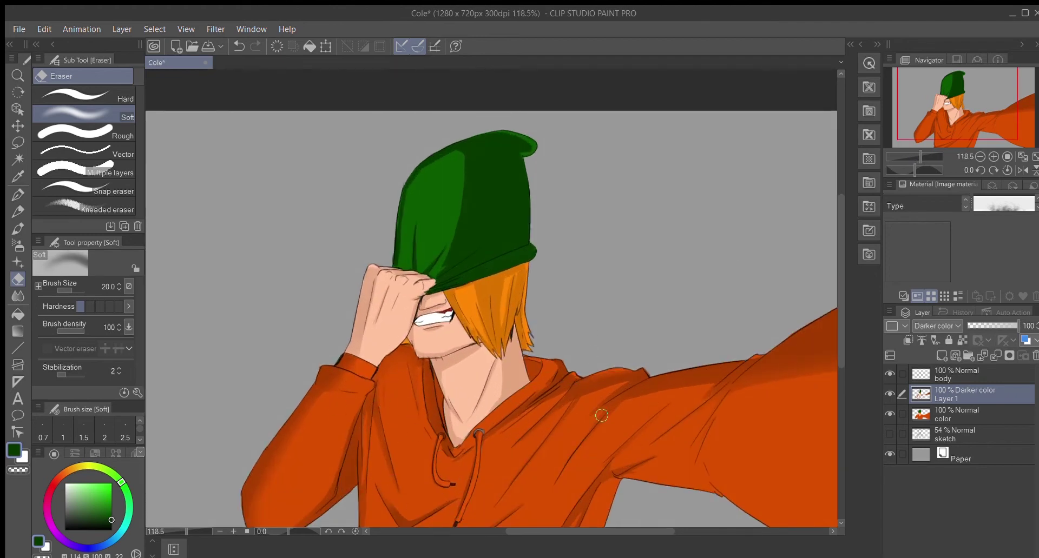
pyautogui.moveTo(839, 348); pyautogui.dragTo(840, 405)
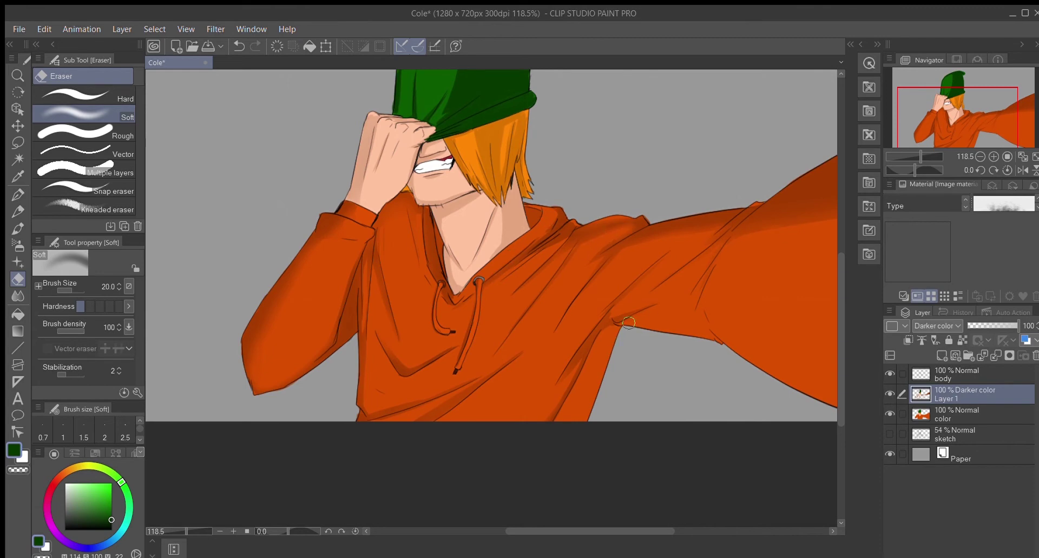
pyautogui.hscroll(5, 680, 295)
pyautogui.scroll(-1, 455, 250)
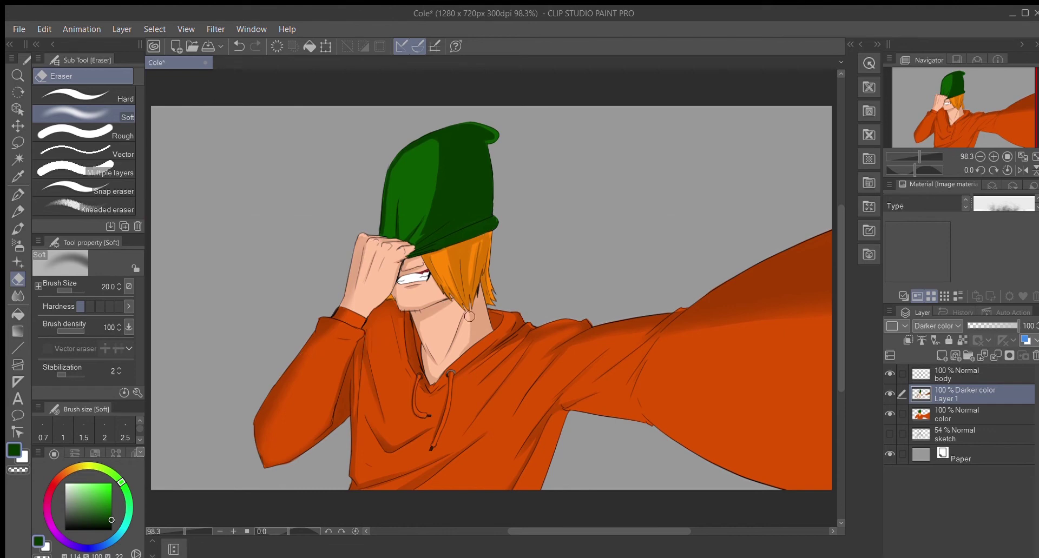
# Soften the broad dark green shadow on the beanie with the Soft eraser at size 50
pyautogui.press(']')
pyautogui.press(']')
pyautogui.press(']')
pyautogui.press(']')
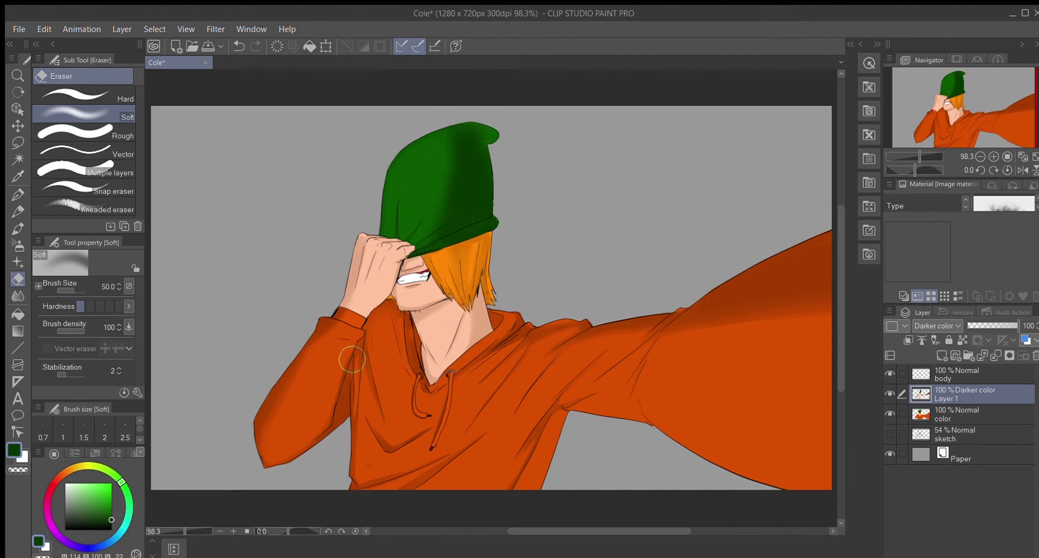
pyautogui.moveTo(620, 531); pyautogui.dragTo(631, 531)
pyautogui.hscroll(-3, 245, 232)
# Smooth the figure's shading transitions with the Blend tool at size 50 and save the file
pyautogui.press('j')
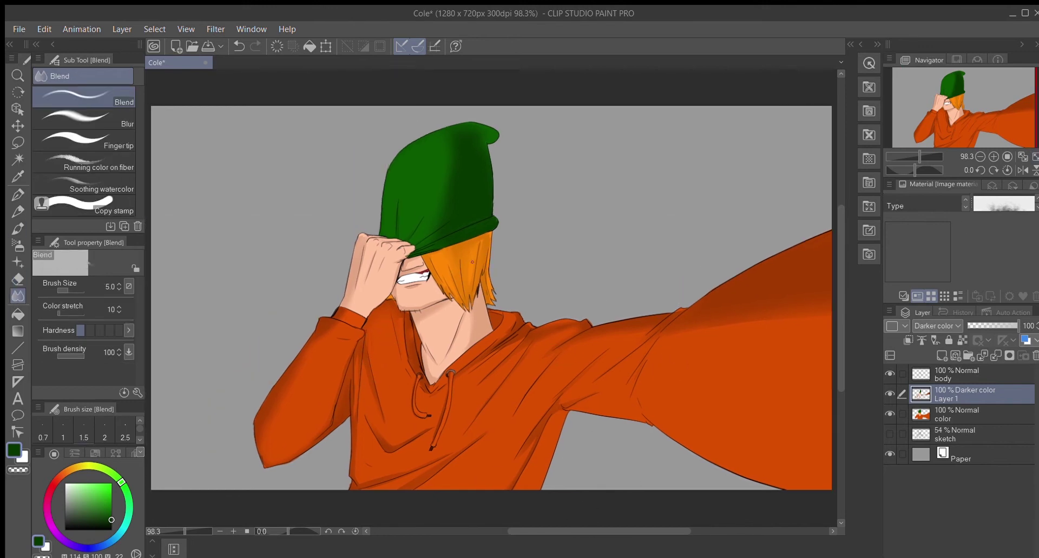
pyautogui.hscroll(8, 702, 428)
pyautogui.press(']')
pyautogui.press(']')
pyautogui.press(']')
pyautogui.press(']')
pyautogui.press(']')
pyautogui.press(']')
pyautogui.press(']')
pyautogui.press(']')
pyautogui.press(']')
pyautogui.press(']')
pyautogui.press(']')
pyautogui.press(']')
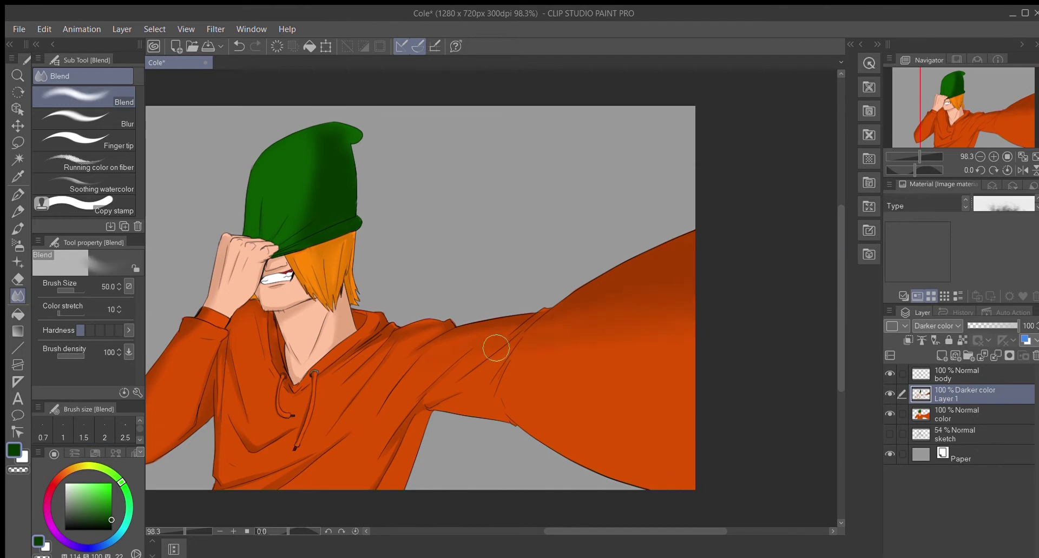
pyautogui.hscroll(-8, 624, 316)
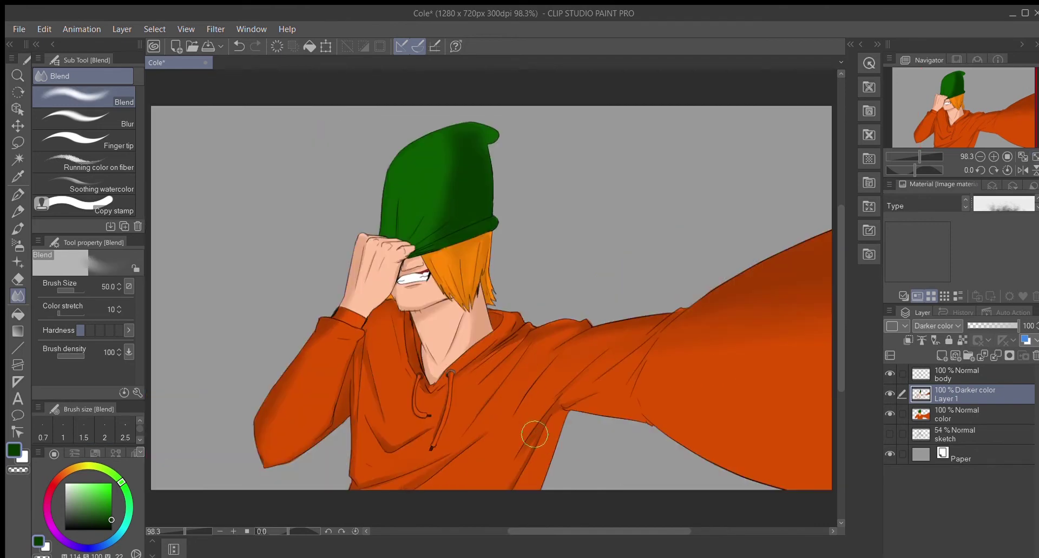
pyautogui.hotkey('ctrl', 's')
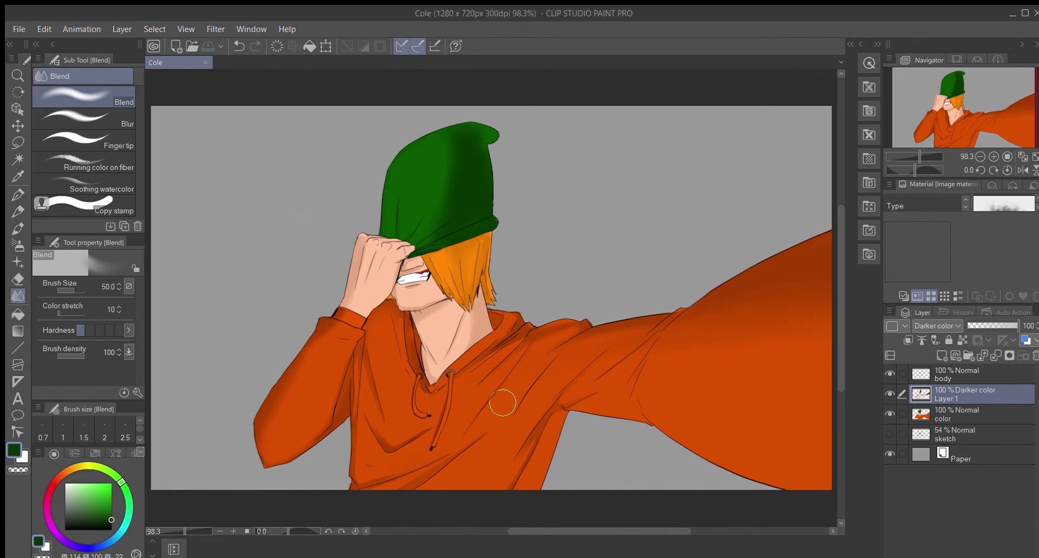
# Add a new layer above the Darker color layer and set its blending mode to Add (Glow)
pyautogui.moveTo(569, 530); pyautogui.dragTo(625, 524)
pyautogui.press('m')
pyautogui.click(953, 357)
pyautogui.scroll(-12, 951, 326)
# Airbrush a bright orange glow over the outstretched sleeve's underside and the hoodie's adjacent side using the sampled hoodie orange
pyautogui.moveTo(761, 341)
pyautogui.mouseDown()
pyautogui.moveTo(616, 356)
pyautogui.moveTo(482, 401)
pyautogui.moveTo(446, 503)
pyautogui.moveTo(649, 454)
pyautogui.moveTo(763, 481)
pyautogui.mouseUp()
pyautogui.press('i')
pyautogui.press('b')
pyautogui.moveTo(746, 366)
pyautogui.mouseDown()
pyautogui.moveTo(595, 411)
pyautogui.moveTo(665, 424)
pyautogui.moveTo(487, 476)
pyautogui.mouseUp()
pyautogui.click(481, 510)
pyautogui.moveTo(595, 378); pyautogui.dragTo(523, 331)
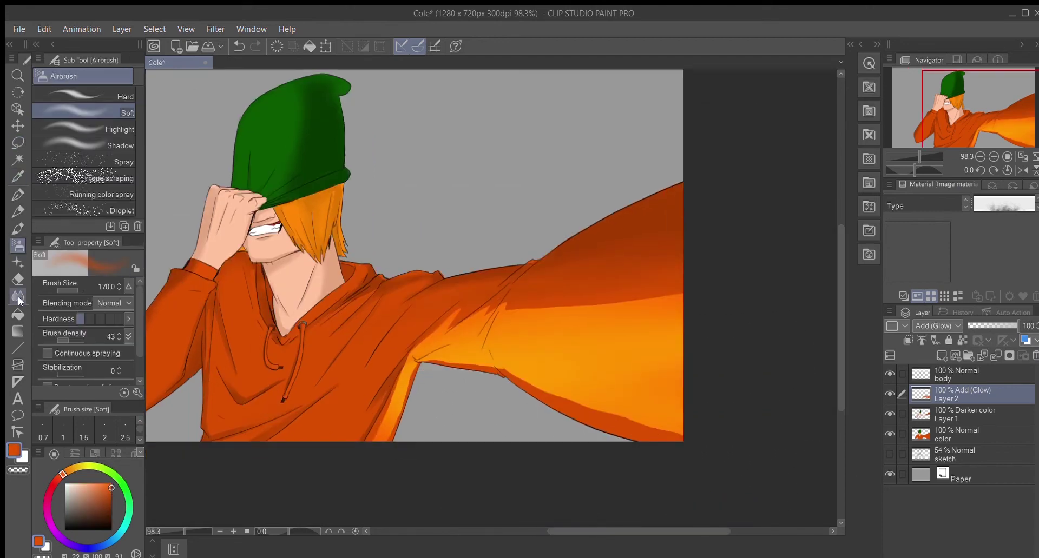
# Blend the orange glow on the underside of the outstretched sleeve, reducing the Blend tool's size to 17
pyautogui.press('j')
pyautogui.moveTo(557, 395)
pyautogui.mouseDown()
pyautogui.moveTo(581, 399)
pyautogui.moveTo(509, 368)
pyautogui.moveTo(429, 371)
pyautogui.moveTo(351, 459)
pyautogui.moveTo(407, 368)
pyautogui.mouseUp()
pyautogui.press('[')
pyautogui.press('[')
pyautogui.press('[')
pyautogui.press('[')
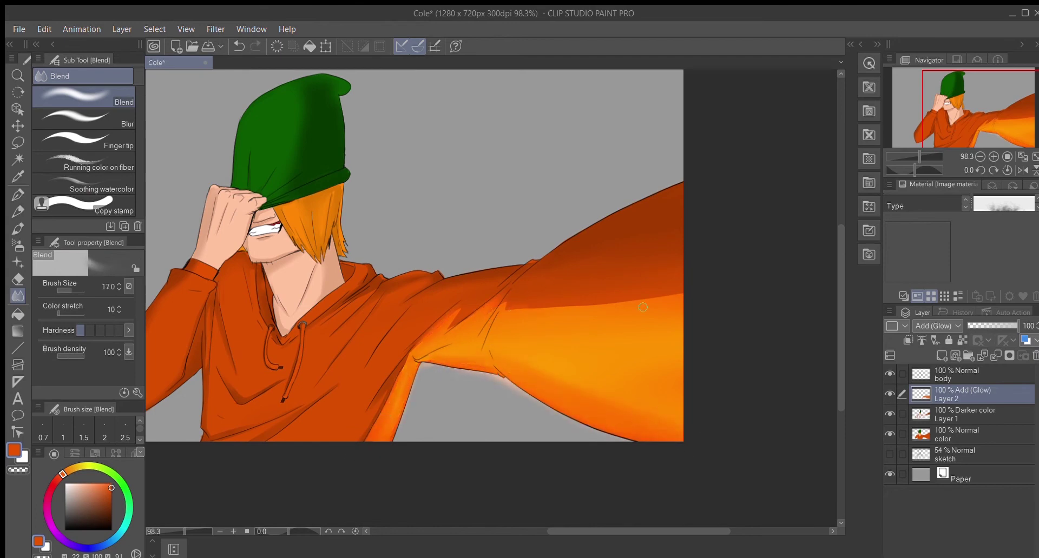
# Erase the glow that spills past the outstretched sleeve's lower outline with the Soft eraser at size 50
pyautogui.scroll(-2, 511, 314)
pyautogui.moveTo(544, 394); pyautogui.dragTo(625, 378)
pyautogui.press('e')
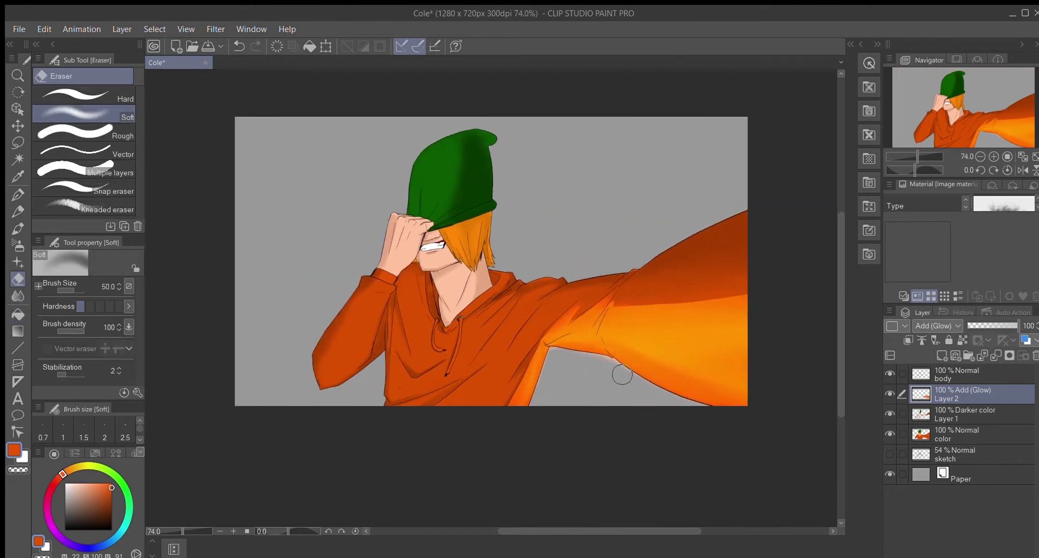
# Select a diagonal fold area on the hoodie's lower front, airbrush it with the orange glow and deselect
pyautogui.press('m')
pyautogui.moveTo(509, 345); pyautogui.dragTo(443, 405)
pyautogui.press('b')
pyautogui.moveTo(459, 340); pyautogui.dragTo(371, 414)
pyautogui.hotkey('ctrl', 'd')
pyautogui.press('m')
pyautogui.moveTo(497, 388)
pyautogui.mouseDown()
pyautogui.moveTo(440, 425)
pyautogui.moveTo(476, 406)
pyautogui.mouseUp()
pyautogui.hotkey('ctrl', 'z')
pyautogui.press('b')
# Select areas on the hoodie's lower chest and the raised arm's sleeve, airbrushing each with the orange glow and deselecting
pyautogui.press('m')
pyautogui.moveTo(394, 369); pyautogui.dragTo(458, 373)
pyautogui.press('b')
pyautogui.hotkey('ctrl', 'd')
pyautogui.press('m')
pyautogui.moveTo(369, 294)
pyautogui.mouseDown()
pyautogui.moveTo(355, 352)
pyautogui.moveTo(325, 379)
pyautogui.moveTo(395, 284)
pyautogui.mouseUp()
pyautogui.press('b')
pyautogui.hotkey('ctrl', 'd')
# Airbrush orange glow highlights into further lassoed areas of the hoodie, including the shoulder of the outstretched arm
pyautogui.press('m')
pyautogui.press('b')
pyautogui.hotkey('ctrl', 'd')
pyautogui.press('m')
pyautogui.press('b')
pyautogui.hotkey('ctrl', 'd')
pyautogui.press('m')
pyautogui.moveTo(544, 290)
pyautogui.mouseDown()
pyautogui.moveTo(520, 311)
pyautogui.moveTo(541, 292)
pyautogui.mouseUp()
pyautogui.press('b')
pyautogui.hotkey('ctrl', 'd')
pyautogui.press('m')
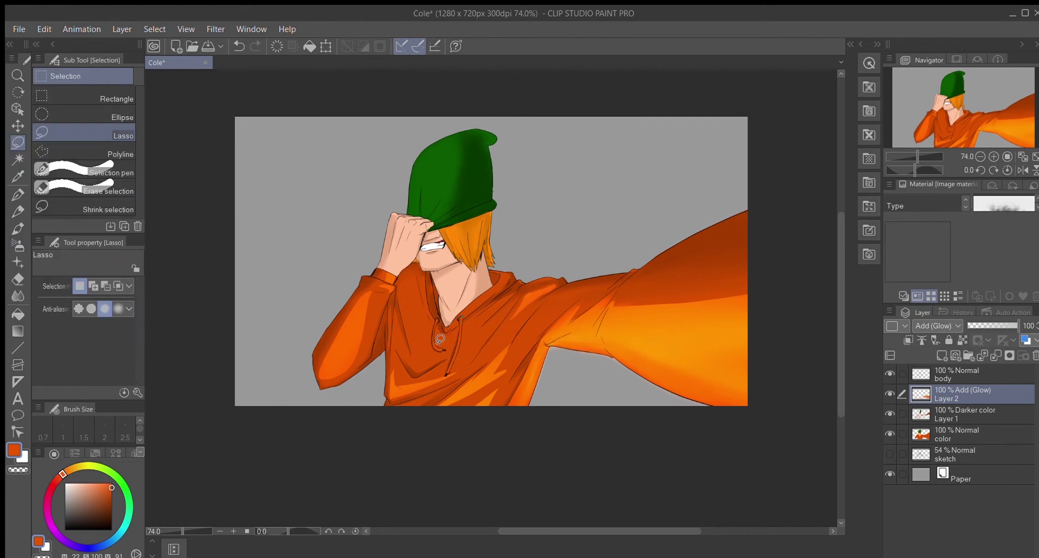
# Airbrush orange glow into lassoed areas beside the drawstrings and along the hood's collar, then save the file
pyautogui.moveTo(440, 339); pyautogui.dragTo(433, 338)
pyautogui.press('b')
pyautogui.hotkey('ctrl', 'd')
pyautogui.press('m')
pyautogui.moveTo(470, 311); pyautogui.dragTo(505, 273)
pyautogui.press('b')
pyautogui.hotkey('ctrl', 'd')
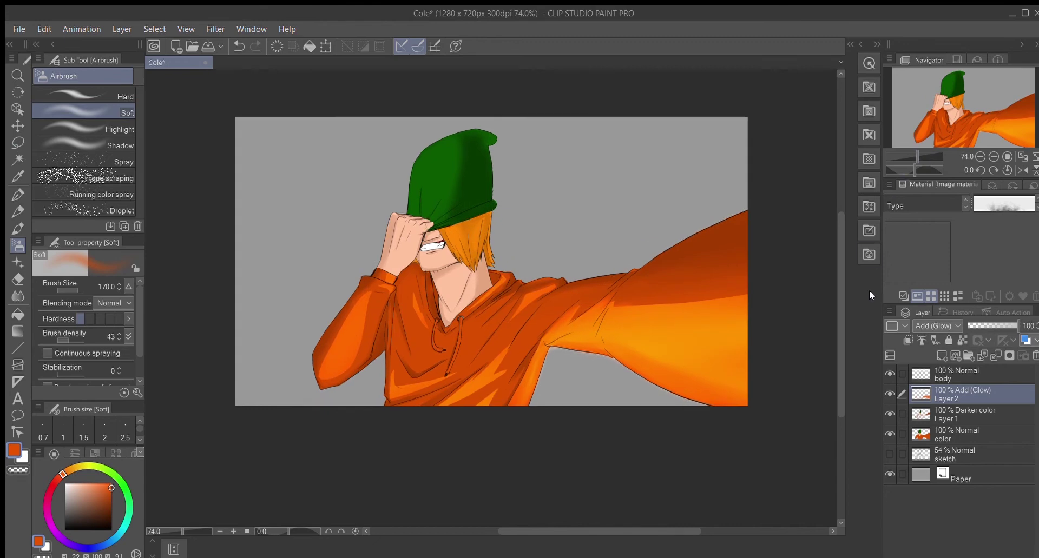
pyautogui.hotkey('ctrl', 's')
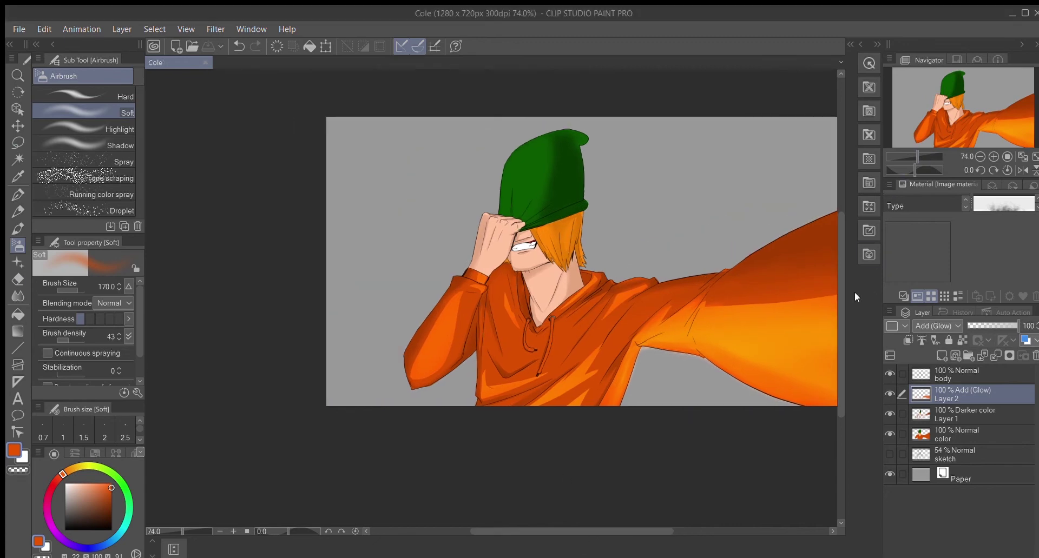
# Add thin orange highlights to the hoodie's drawstrings with the Turnip pen
pyautogui.moveTo(916, 156); pyautogui.dragTo(921, 156)
pyautogui.press('p')
pyautogui.scroll(-1, 839, 335)
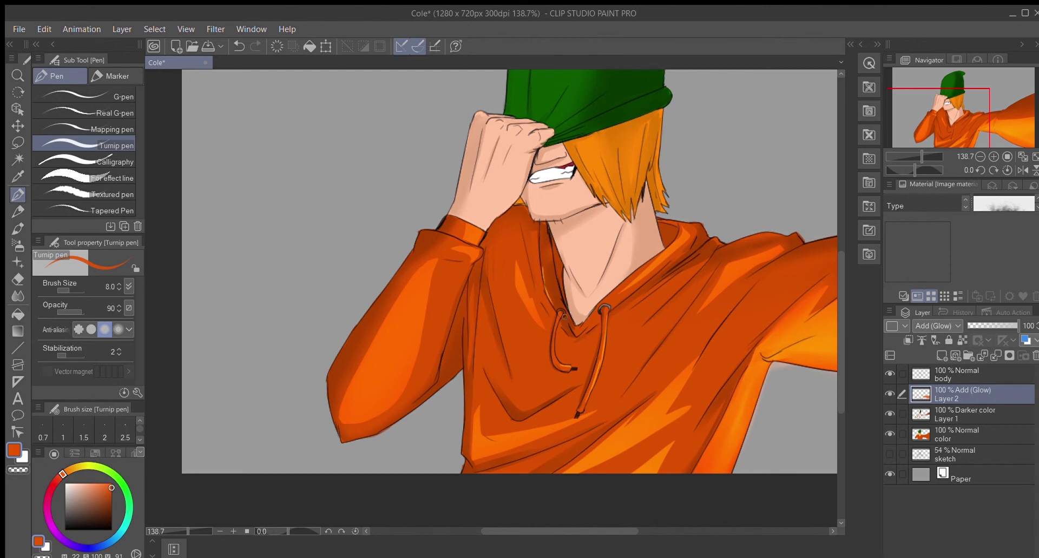
# Select a strip on the inner side of the raised hand, airbrush it with the sampled skin tone and deselect
pyautogui.scroll(-3, 595, 530)
pyautogui.press('l')
pyautogui.moveTo(454, 289)
pyautogui.mouseDown()
pyautogui.moveTo(448, 311)
pyautogui.moveTo(453, 292)
pyautogui.mouseUp()
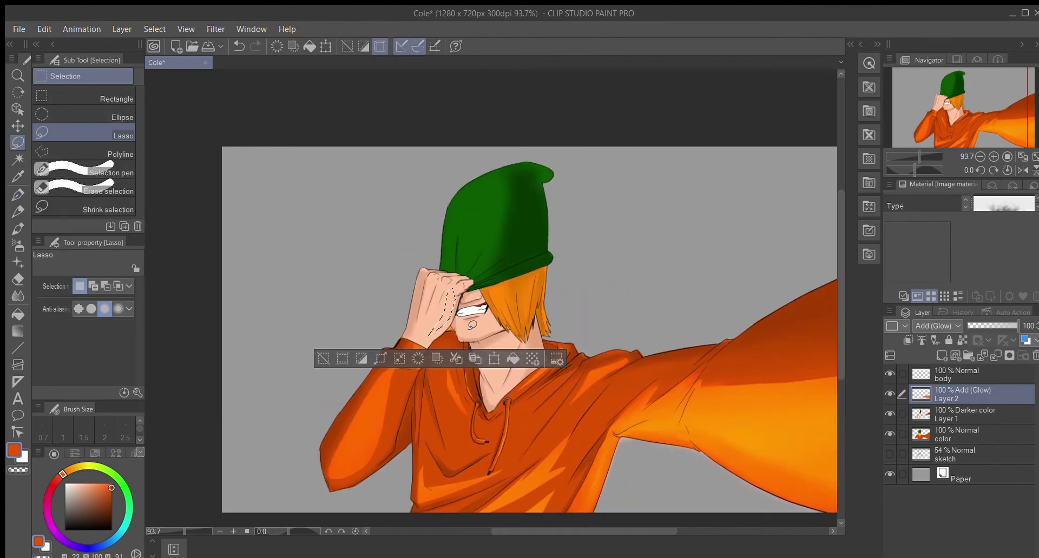
pyautogui.press('i')
pyautogui.click(465, 331)
pyautogui.press('b')
pyautogui.hotkey('ctrl', 'd')
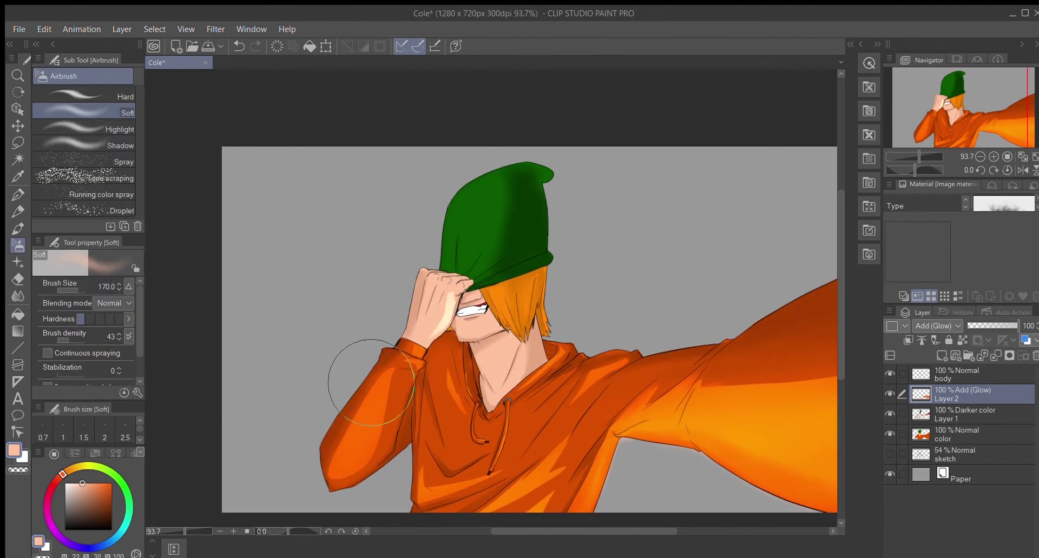
# Select a narrow area on the front of the neck, airbrush a skin-tone glow into it and deselect
pyautogui.press('l')
pyautogui.moveTo(496, 386); pyautogui.dragTo(497, 383)
pyautogui.press('b')
pyautogui.moveTo(487, 346); pyautogui.dragTo(519, 367)
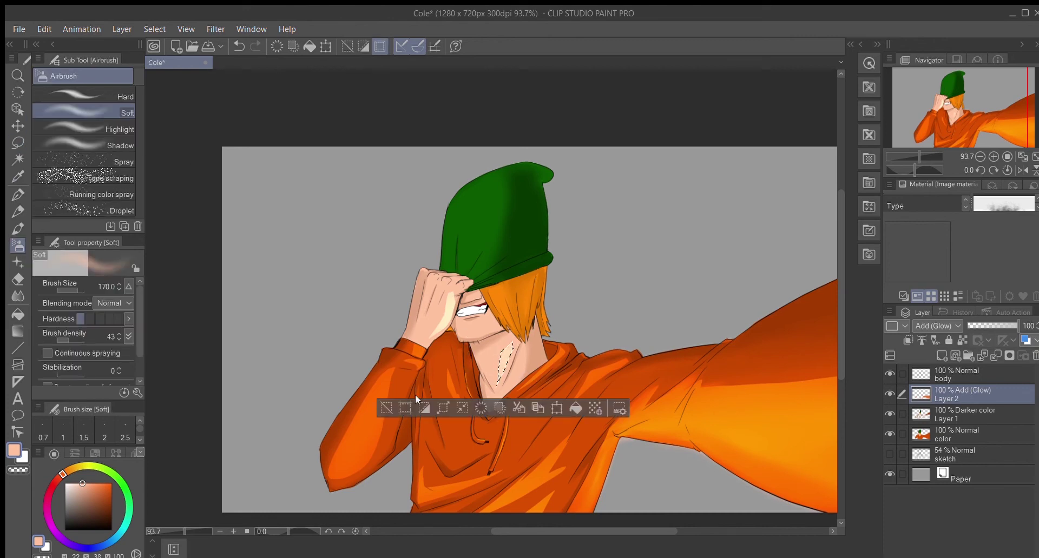
pyautogui.hotkey('ctrl', 'd')
# Airbrush a skin-tone glow into a lassoed area of the chin, deselect and touch up the skin highlights with the Turnip pen
pyautogui.press('l')
pyautogui.moveTo(461, 329); pyautogui.dragTo(470, 339)
pyautogui.press('b')
pyautogui.hotkey('ctrl', 'd')
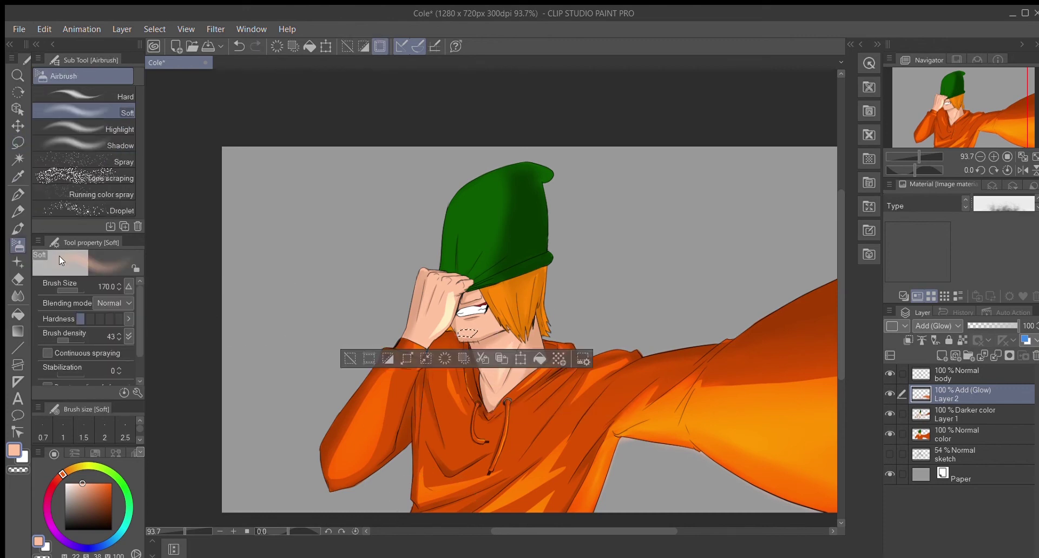
pyautogui.click(18, 196)
pyautogui.scroll(1, 467, 294)
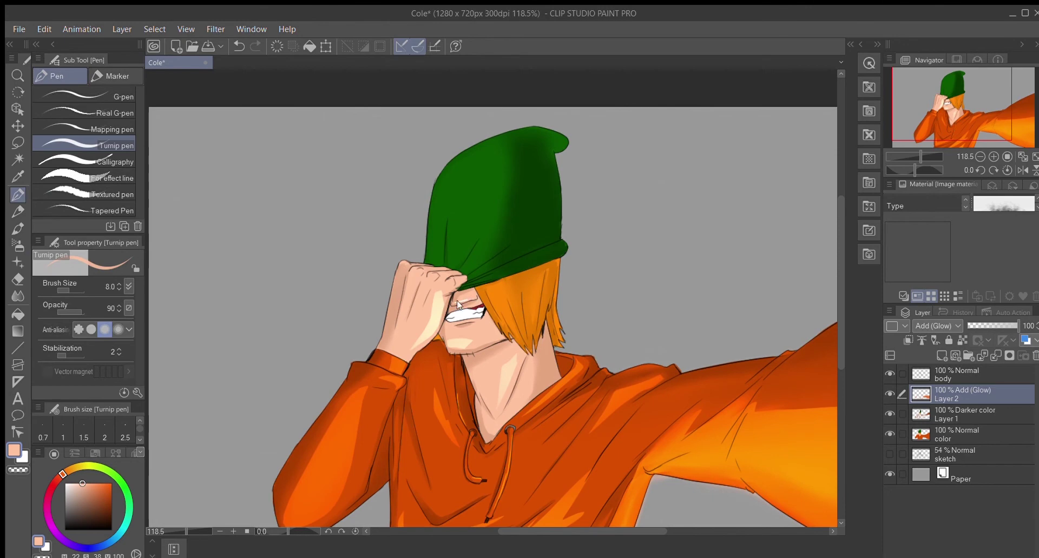
# Airbrush a sampled-green glow into a lassoed oval on the beanie, deselect and add thin edge highlights with the Turnip pen
pyautogui.scroll(-3, 472, 300)
pyautogui.scroll(1, 471, 300)
pyautogui.press('l')
pyautogui.moveTo(492, 194); pyautogui.dragTo(490, 198)
pyautogui.keyDown('alt'); pyautogui.click(489, 211); pyautogui.keyUp('alt')
pyautogui.press('b')
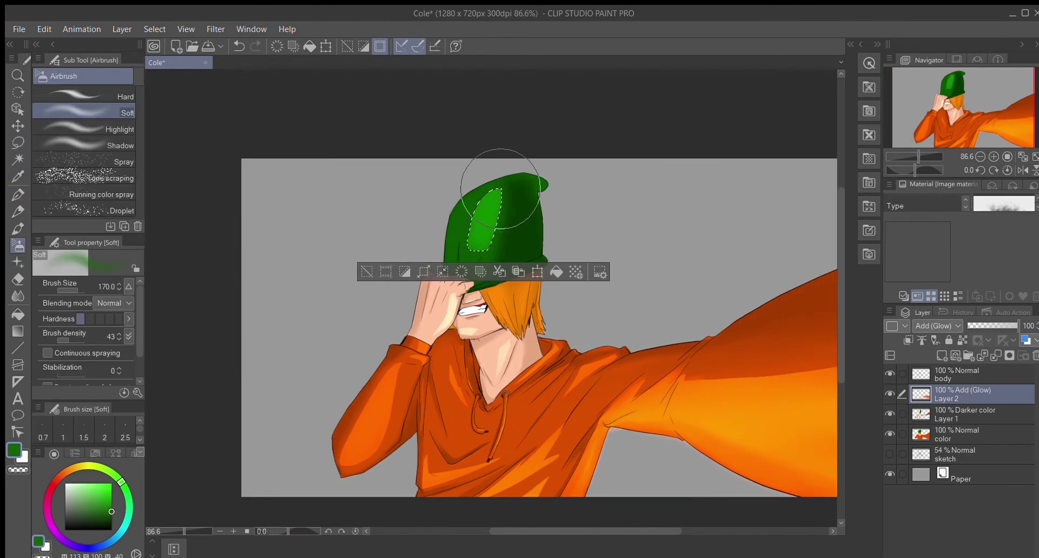
pyautogui.hotkey('ctrl', 'd')
pyautogui.press('p')
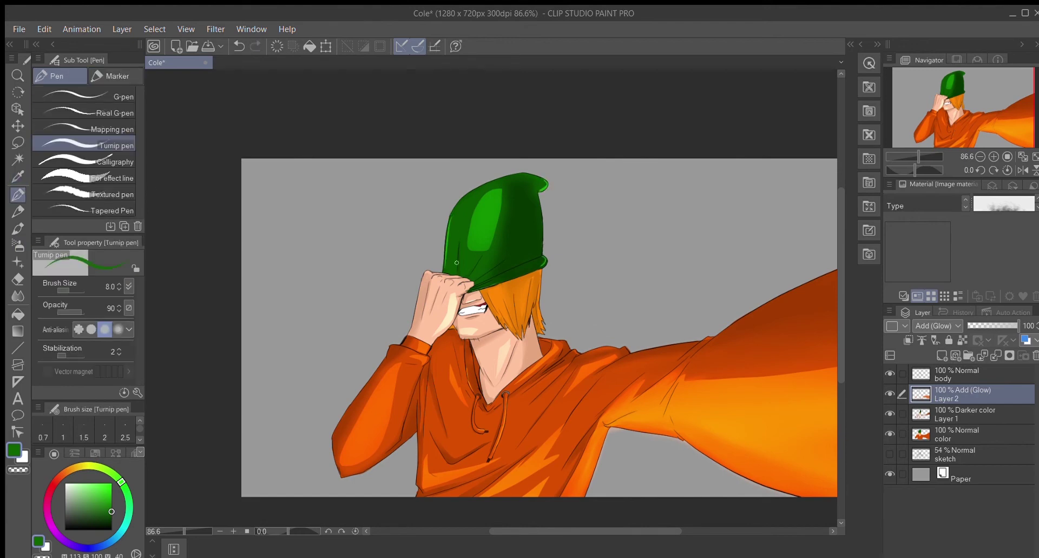
# Airbrush a sampled-orange glow into jagged lassoed strands of the hair, deselect and save the drawing
pyautogui.scroll(3, 457, 262)
pyautogui.press('m')
pyautogui.moveTo(442, 263)
pyautogui.mouseDown()
pyautogui.moveTo(421, 274)
pyautogui.moveTo(465, 276)
pyautogui.moveTo(424, 313)
pyautogui.moveTo(382, 300)
pyautogui.mouseUp()
pyautogui.click(18, 178)
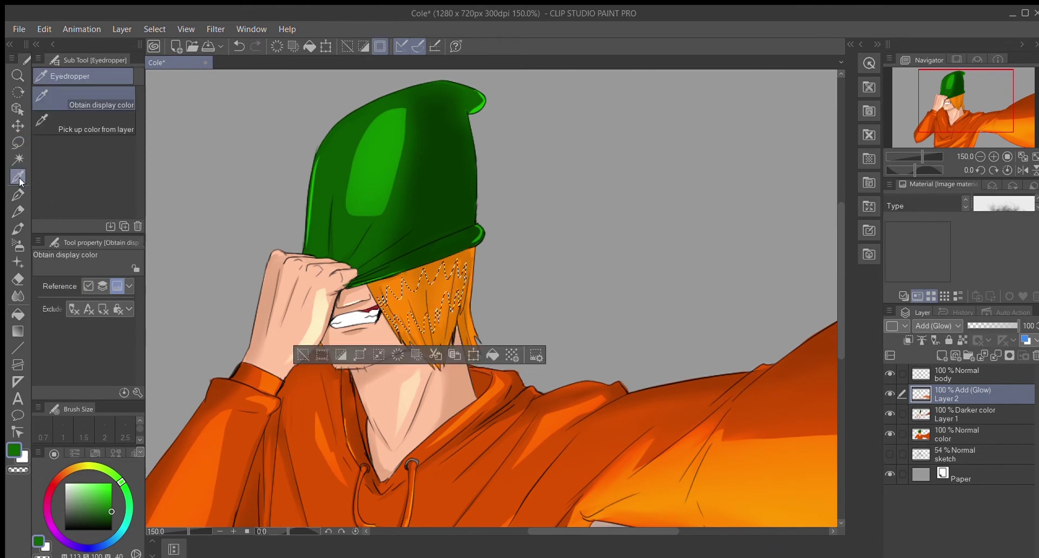
pyautogui.click(449, 273)
pyautogui.press('b')
pyautogui.moveTo(449, 273); pyautogui.dragTo(411, 319)
pyautogui.hotkey('ctrl', 'd')
pyautogui.hotkey('ctrl', '0')
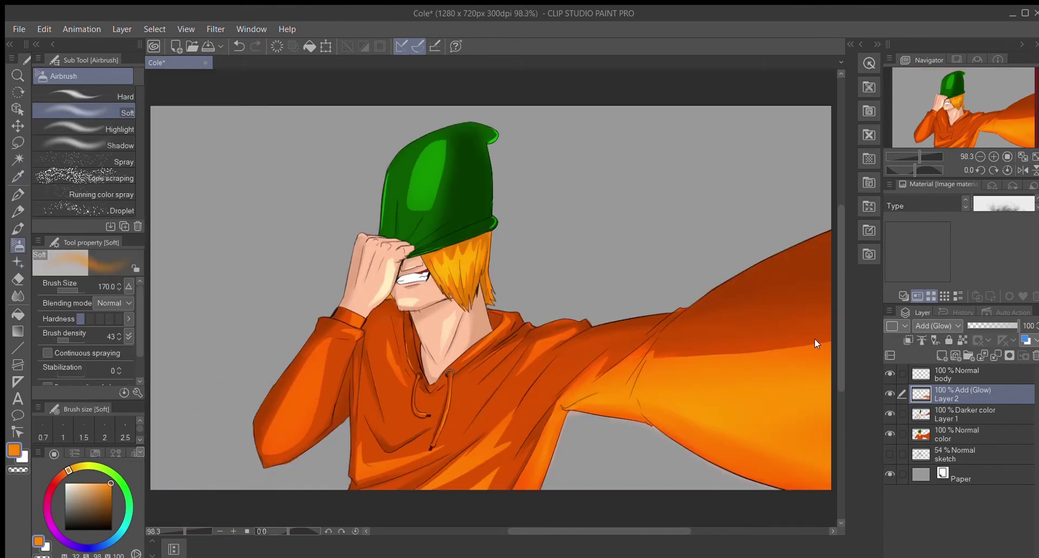
pyautogui.hotkey('ctrl', 's')
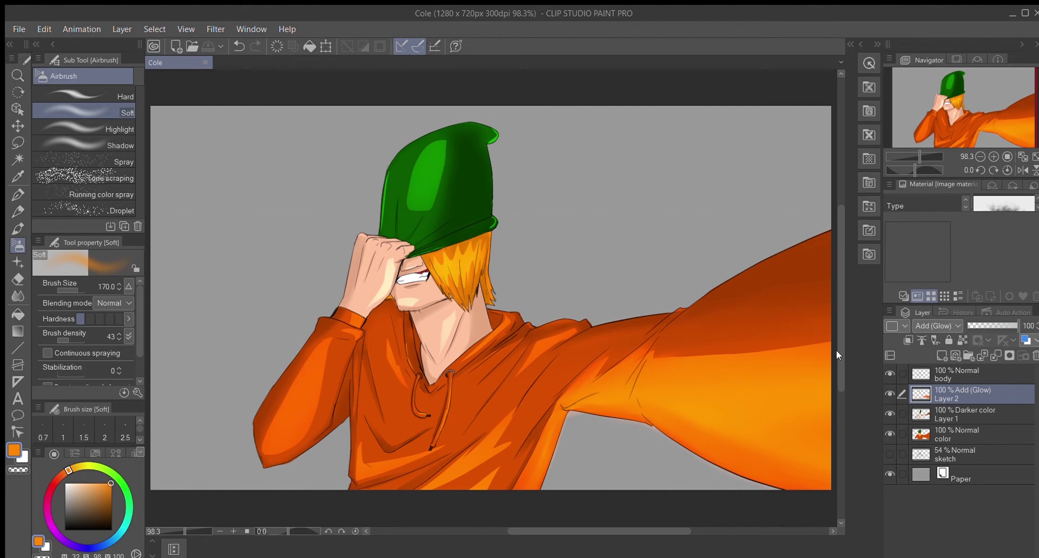
# Fade the hard-edged glow along the outstretched sleeve with the Soft eraser, using a larger size for the broad area
pyautogui.hscroll(2, 757, 346)
pyautogui.press('e')
pyautogui.moveTo(606, 364)
pyautogui.mouseDown()
pyautogui.moveTo(748, 347)
pyautogui.moveTo(603, 373)
pyautogui.mouseUp()
pyautogui.press(']')
pyautogui.press(']')
pyautogui.press(']')
pyautogui.moveTo(665, 348)
pyautogui.mouseDown()
pyautogui.moveTo(655, 413)
pyautogui.moveTo(505, 464)
pyautogui.moveTo(579, 347)
pyautogui.moveTo(576, 401)
pyautogui.moveTo(672, 466)
pyautogui.moveTo(584, 371)
pyautogui.mouseUp()
# Soften the glow on the bent sleeve around the elbow with the Soft eraser at sizes 50 and 70
pyautogui.press('[')
pyautogui.press('[')
pyautogui.press('[')
pyautogui.press('[')
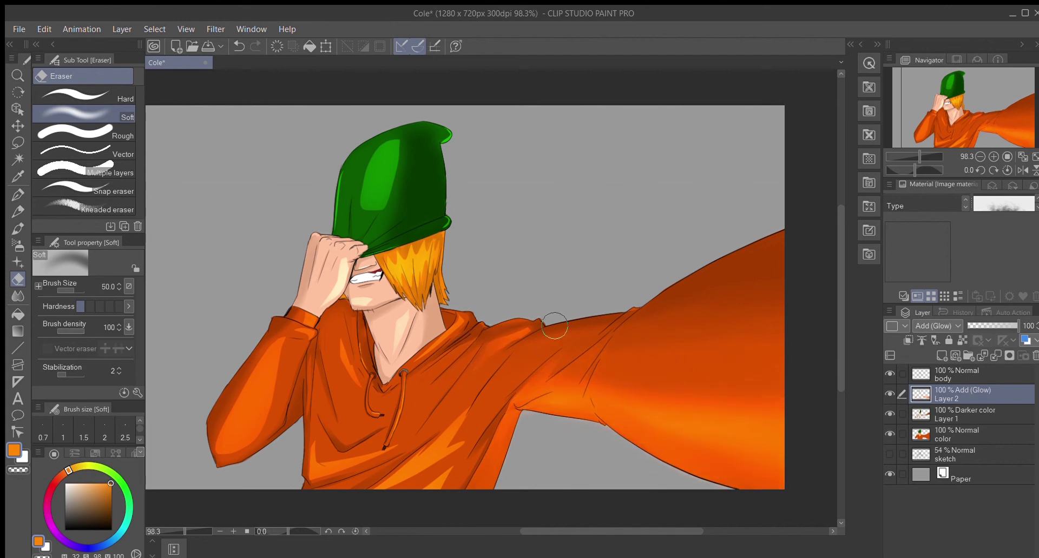
pyautogui.moveTo(255, 458)
pyautogui.mouseDown()
pyautogui.moveTo(280, 393)
pyautogui.moveTo(215, 436)
pyautogui.mouseUp()
pyautogui.press(']')
pyautogui.press(']')
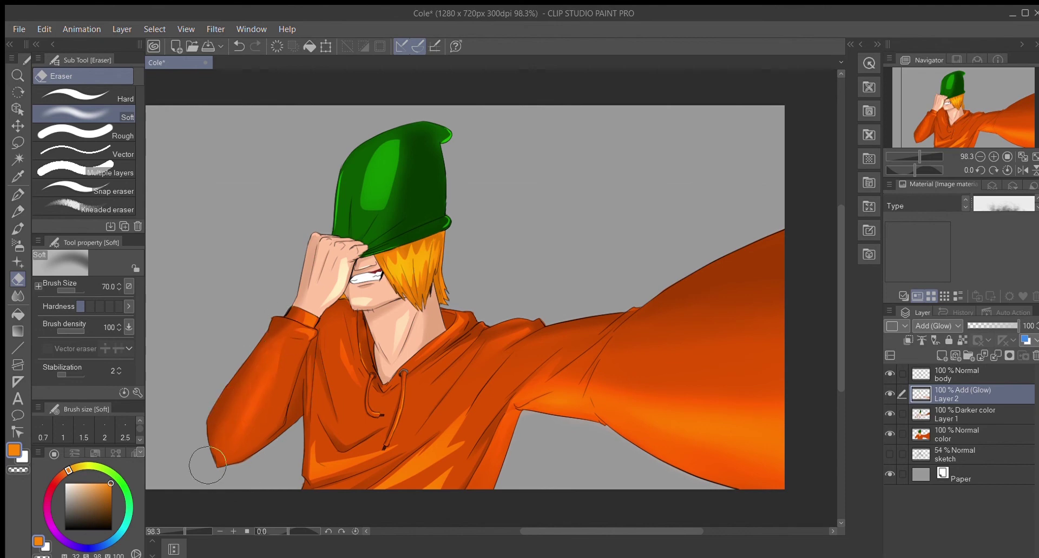
# Soften the angular highlights on the lower front of the hoodie with the Soft eraser at size 25
pyautogui.press('[')
pyautogui.press('[')
pyautogui.press('[')
pyautogui.moveTo(374, 498)
pyautogui.mouseDown()
pyautogui.moveTo(443, 478)
pyautogui.moveTo(452, 441)
pyautogui.moveTo(487, 390)
pyautogui.mouseUp()
pyautogui.moveTo(451, 439); pyautogui.dragTo(477, 392)
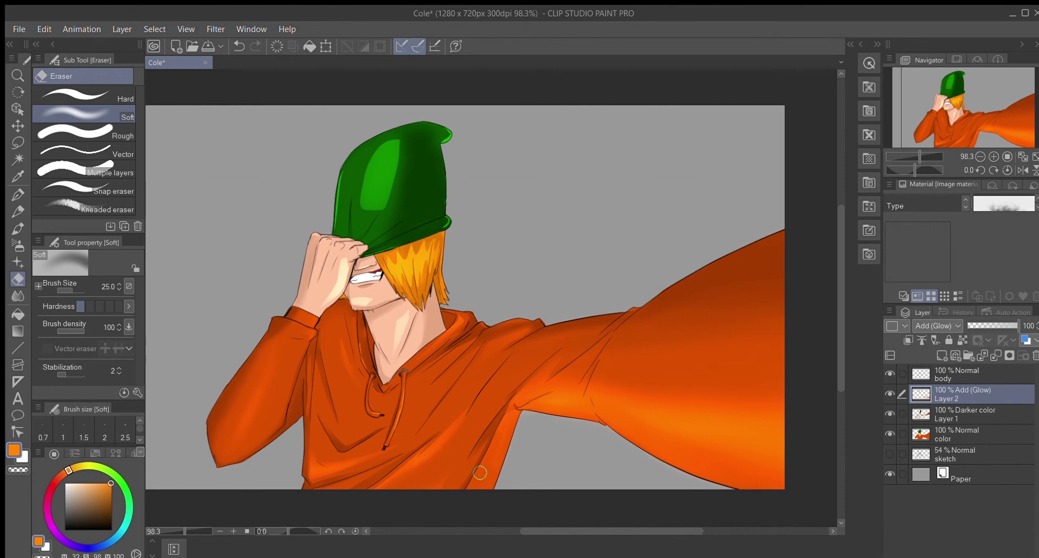
pyautogui.moveTo(609, 531); pyautogui.dragTo(582, 532)
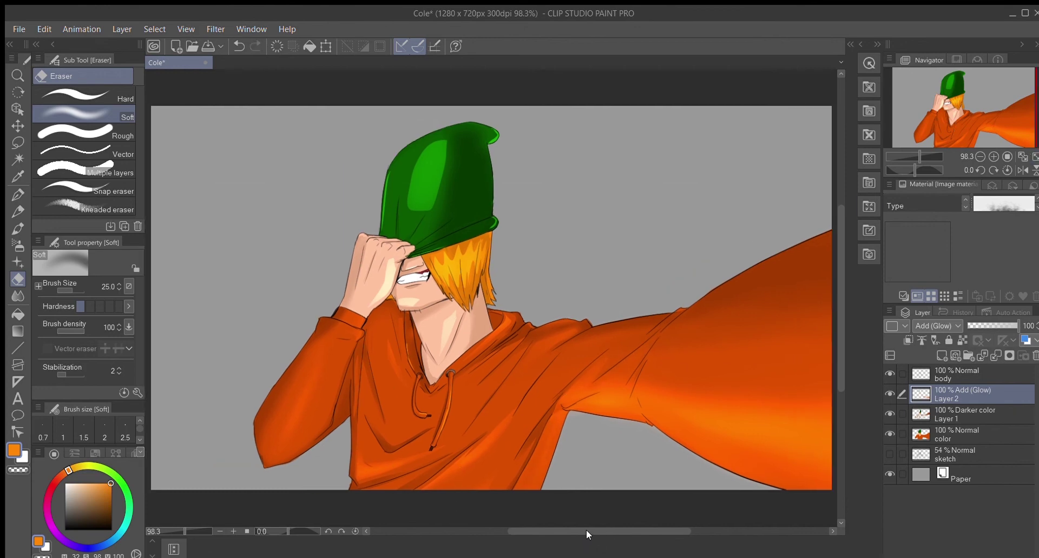
# Soften the highlights on the beanie and around the face with the Soft eraser at sizes 40 and 60
pyautogui.press(']')
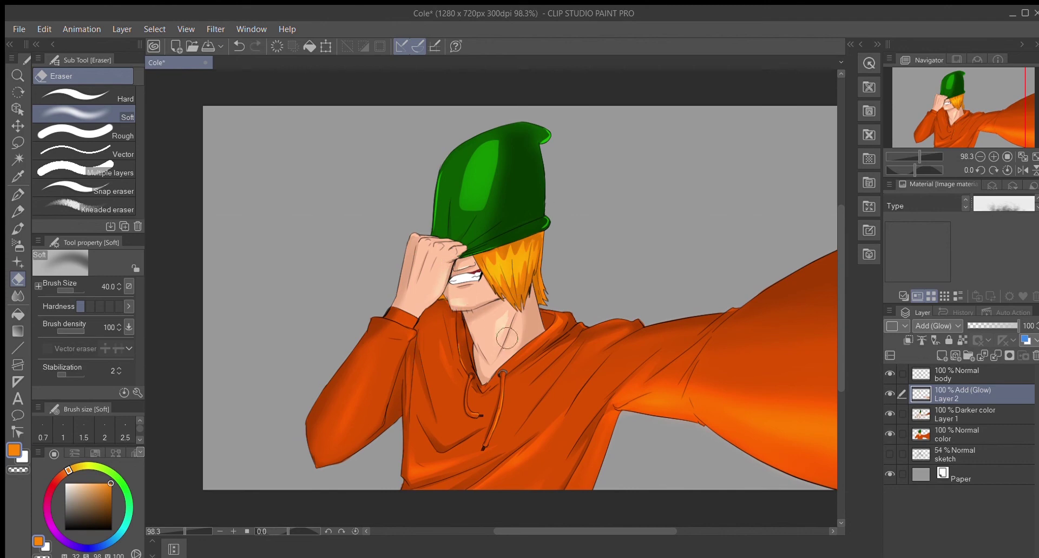
pyautogui.moveTo(456, 198)
pyautogui.mouseDown()
pyautogui.moveTo(476, 234)
pyautogui.moveTo(504, 114)
pyautogui.moveTo(460, 225)
pyautogui.moveTo(476, 151)
pyautogui.mouseUp()
pyautogui.press(']')
pyautogui.press(']')
pyautogui.moveTo(458, 231)
pyautogui.mouseDown()
pyautogui.moveTo(463, 151)
pyautogui.moveTo(515, 153)
pyautogui.moveTo(470, 235)
pyautogui.moveTo(447, 188)
pyautogui.mouseUp()
pyautogui.moveTo(482, 285); pyautogui.dragTo(507, 280)
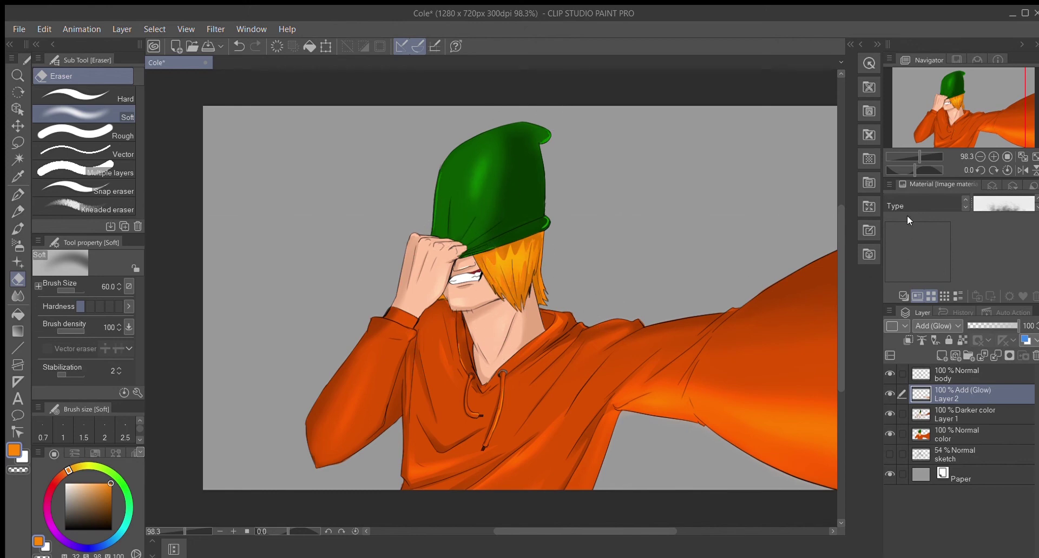
# Fade the hair highlights with the Soft eraser reduced to size 10 and save the drawing
pyautogui.hscroll(2, 631, 308)
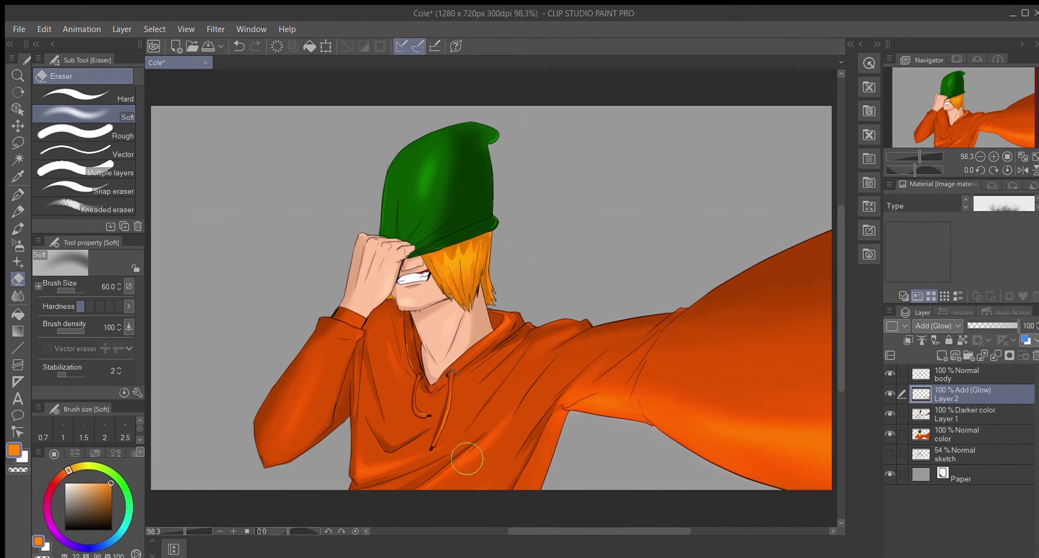
pyautogui.press('[')
pyautogui.press('[')
pyautogui.press('[')
pyautogui.press('[')
pyautogui.press('[')
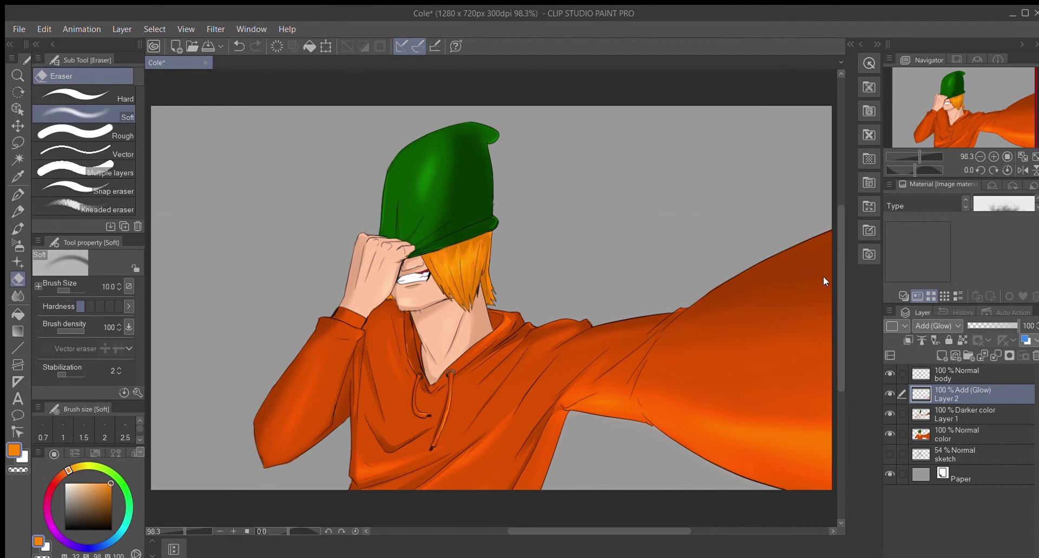
pyautogui.hotkey('ctrl', 's')
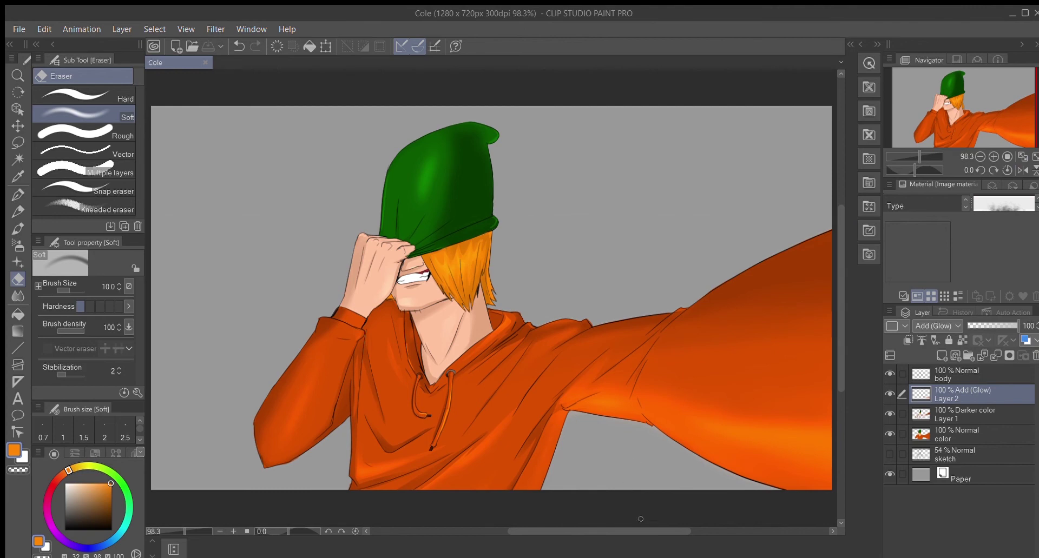
# Add two layers beneath the color layer, name them bg and bg c, and set the drawing color to black
pyautogui.hscroll(2, 640, 508)
pyautogui.moveTo(613, 531); pyautogui.dragTo(601, 531)
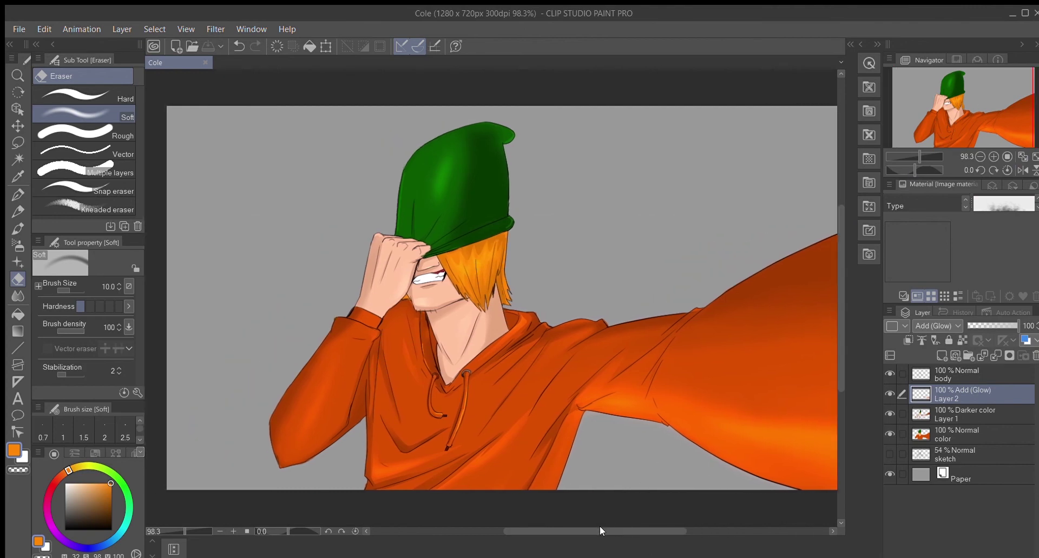
pyautogui.hotkey('ctrl', 'z')
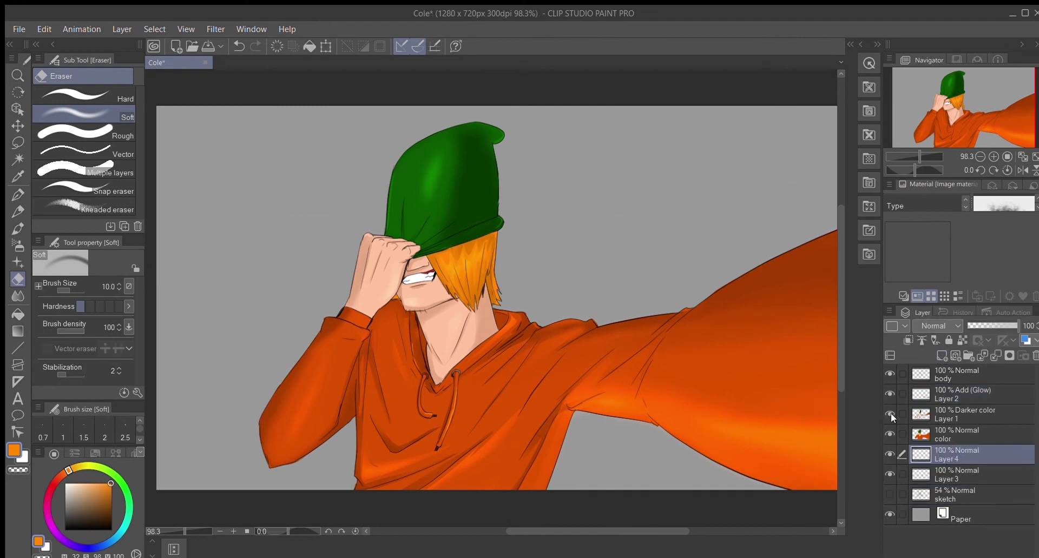
pyautogui.hotkey('ctrl', 'y')
pyautogui.hotkey('ctrl', 'y')
pyautogui.hotkey('ctrl', 'y')
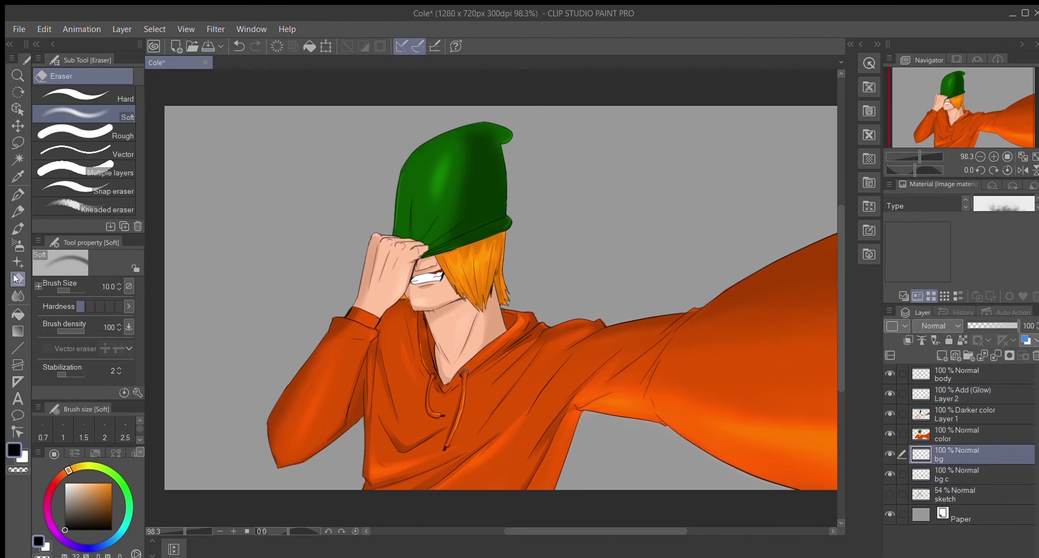
# Draw two near-horizontal ledge lines and an angular outline below them beside the bent elbow on bg, using the Polyline tool at size 3
pyautogui.press('p')
pyautogui.click(18, 347)
pyautogui.click(108, 146)
pyautogui.moveTo(562, 531); pyautogui.dragTo(551, 531)
pyautogui.click(205, 399)
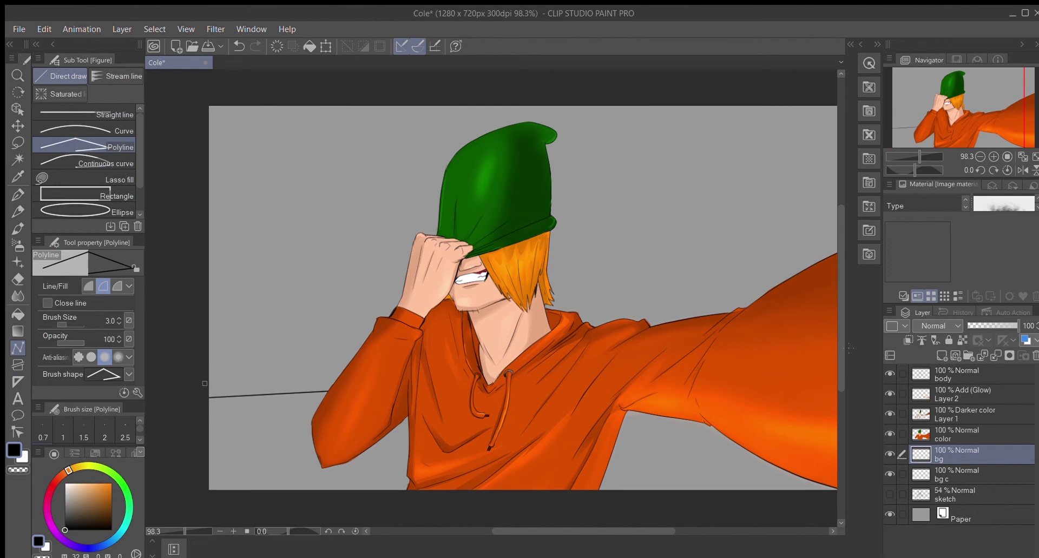
pyautogui.moveTo(550, 531); pyautogui.dragTo(560, 531)
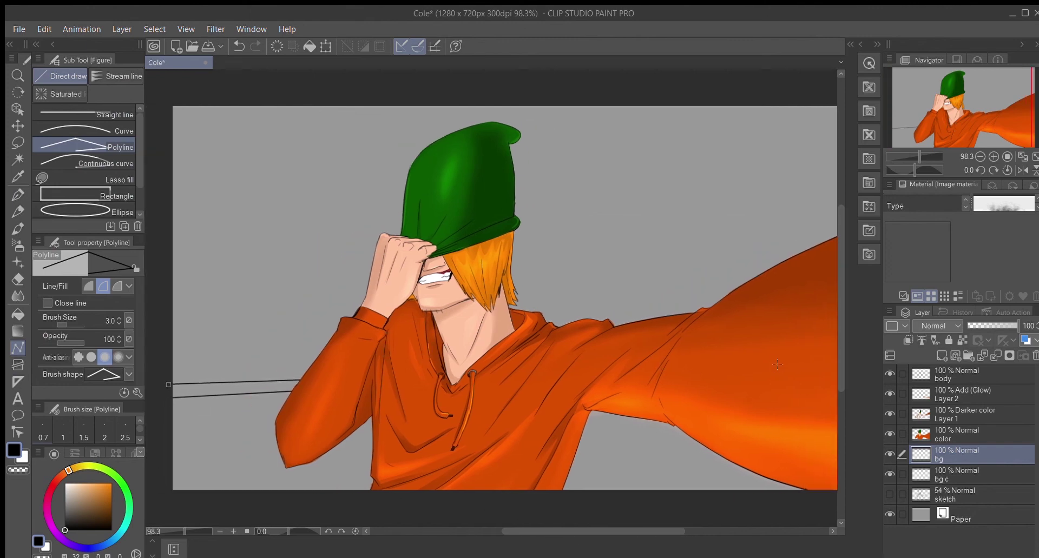
pyautogui.click(218, 463)
pyautogui.click(337, 456)
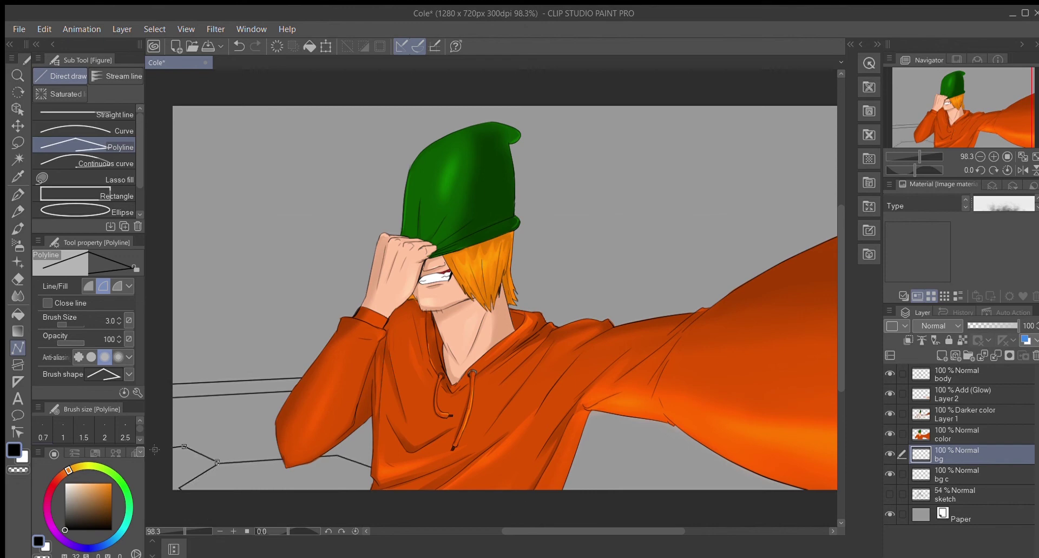
pyautogui.moveTo(673, 428); pyautogui.dragTo(634, 357)
pyautogui.click(86, 196)
pyautogui.moveTo(277, 196); pyautogui.dragTo(234, 379)
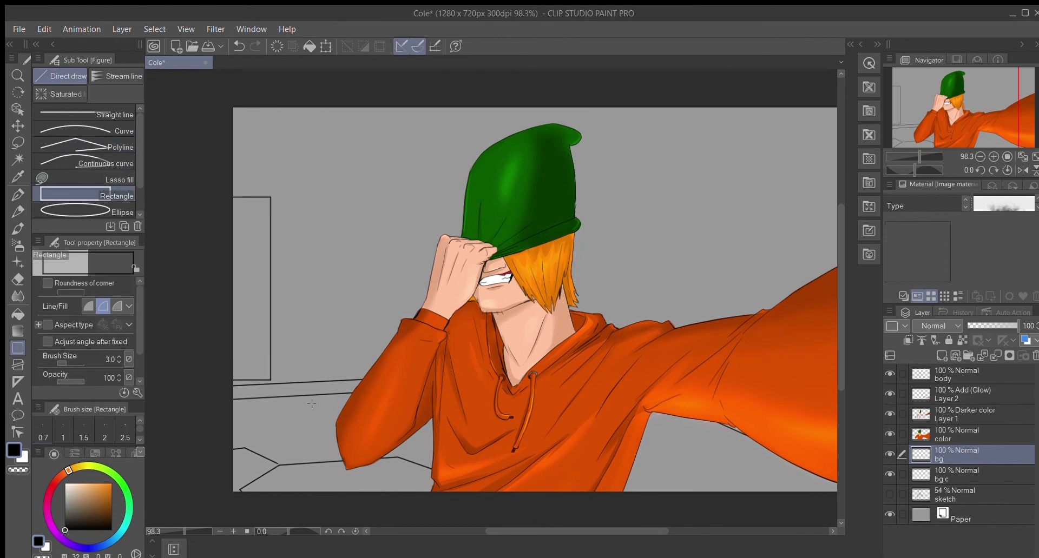
pyautogui.hotkey('ctrl', 'z')
# Draw the tall block's upright edge and top above the ledge beside the raised arm with the Polyline tool, redoing the first attempt
pyautogui.click(84, 145)
pyautogui.click(281, 382)
pyautogui.doubleClick(283, 224)
pyautogui.hotkey('ctrl', 'z')
pyautogui.click(281, 382)
pyautogui.click(282, 215)
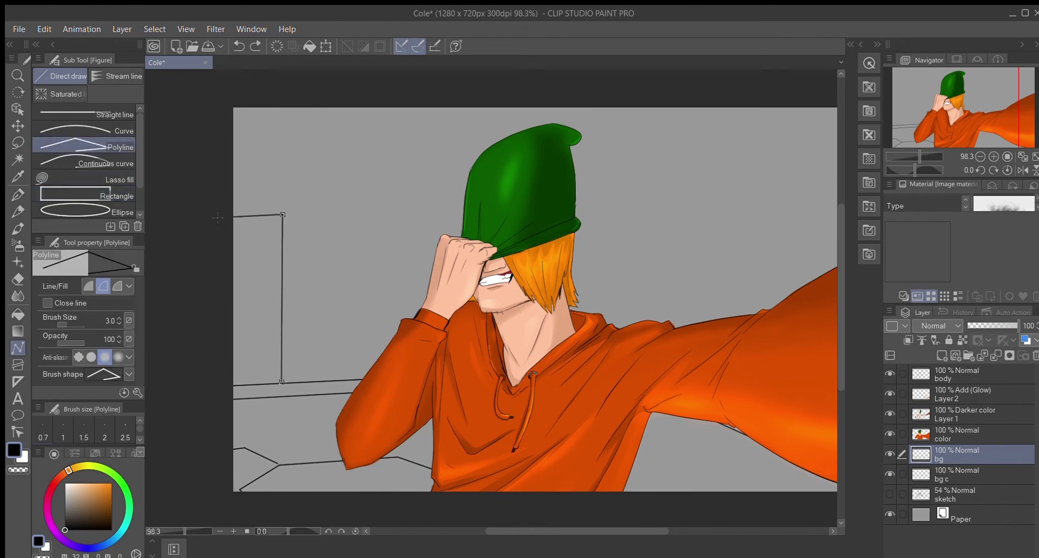
# Draw an angular outline with two bevelled humps and a notch between them above the outstretched arm with the Polyline tool
pyautogui.hscroll(3, 526, 317)
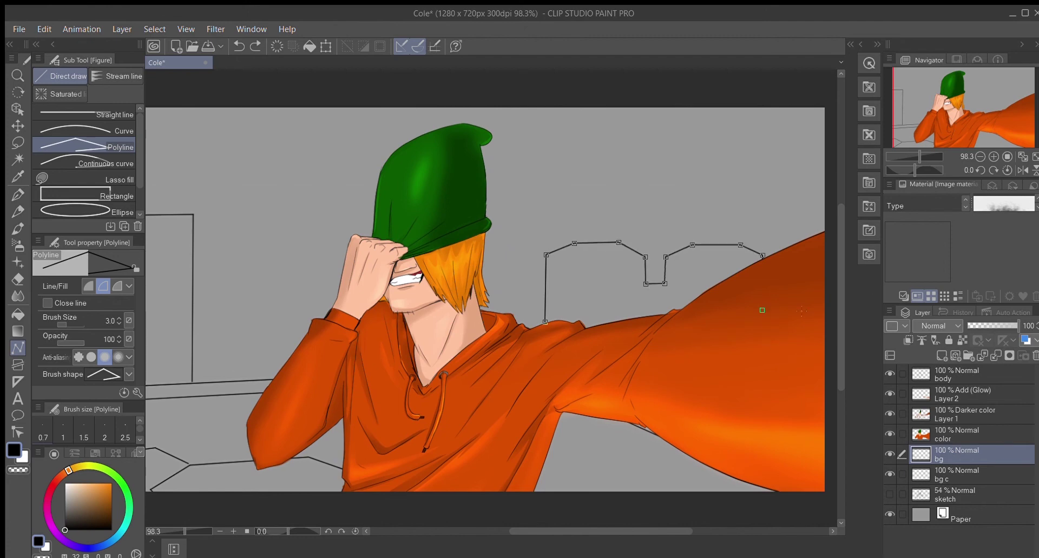
pyautogui.scroll(1, 822, 305)
pyautogui.hscroll(-2, 595, 306)
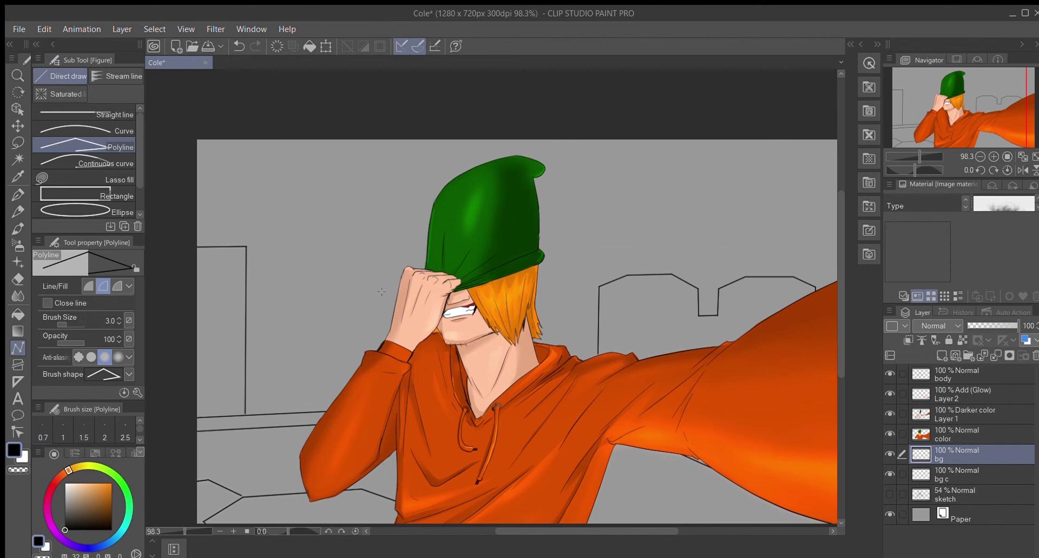
# Draw a pale-blue horizon line behind the figure at shoulder height with the Curve tool at size 3
pyautogui.press('u')
pyautogui.hscroll(2, 334, 307)
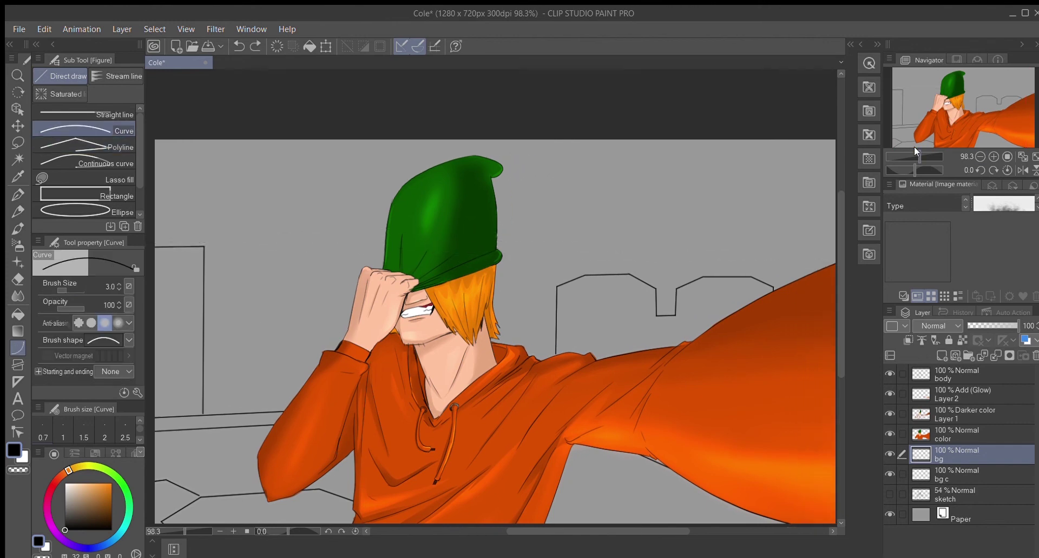
pyautogui.scroll(-1, 617, 288)
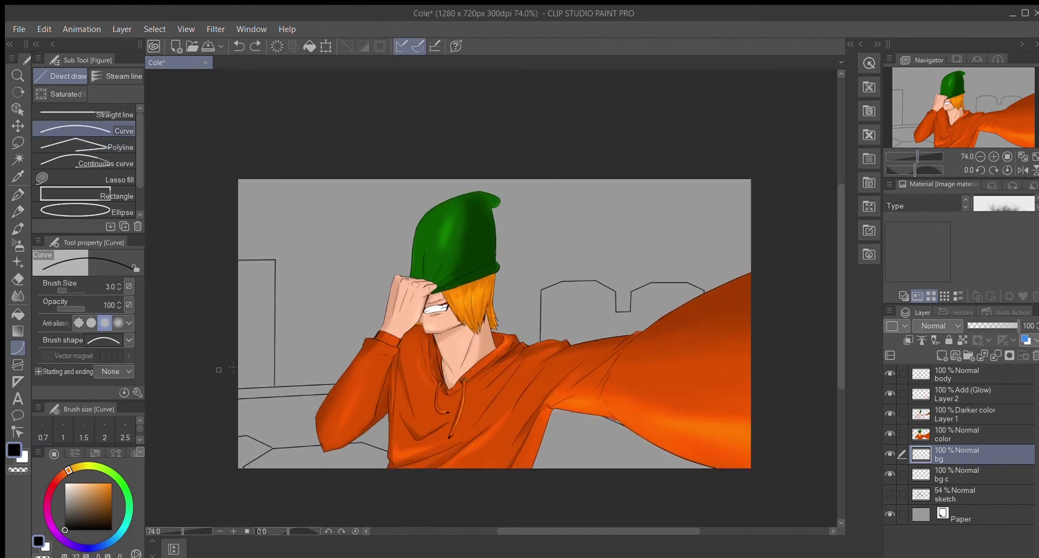
pyautogui.moveTo(587, 532); pyautogui.dragTo(566, 534)
pyautogui.scroll(1, 375, 322)
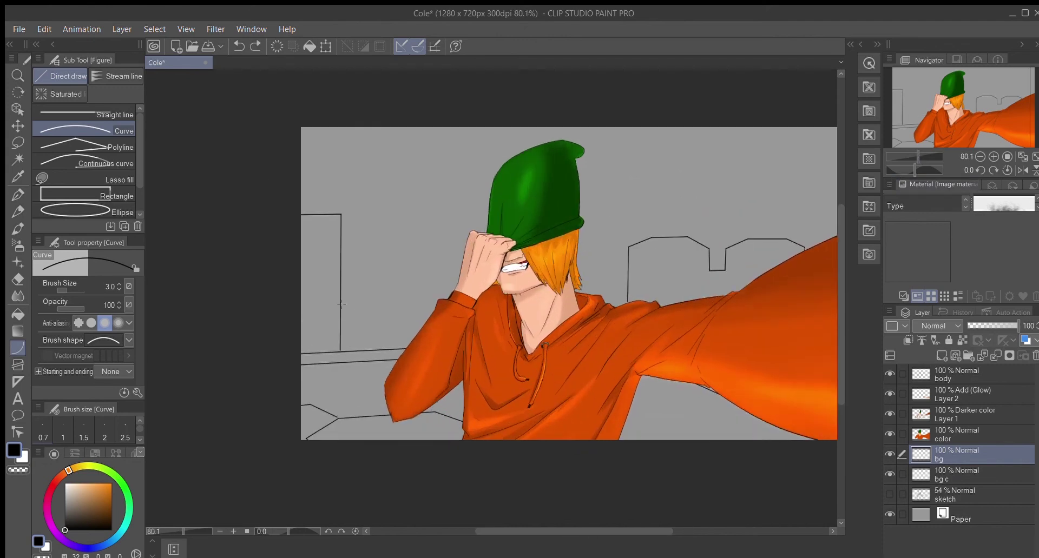
pyautogui.click(112, 541)
pyautogui.click(71, 483)
pyautogui.moveTo(573, 532)
pyautogui.mouseDown()
pyautogui.moveTo(659, 532)
pyautogui.moveTo(551, 532)
pyautogui.mouseUp()
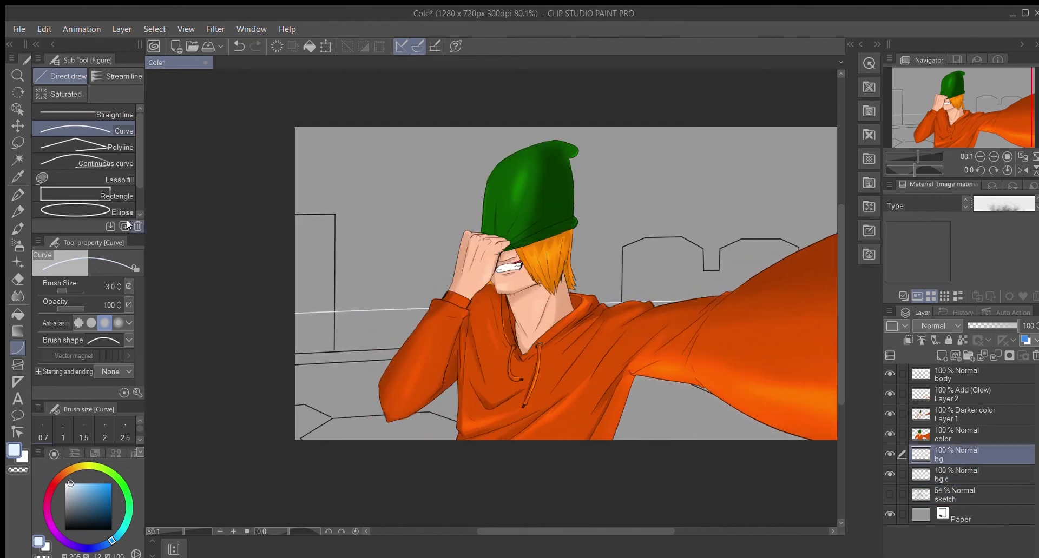
# Sketch winding black lines below the pale horizon with the Turnip pen at size 8, then undo the background attempt
pyautogui.click(18, 194)
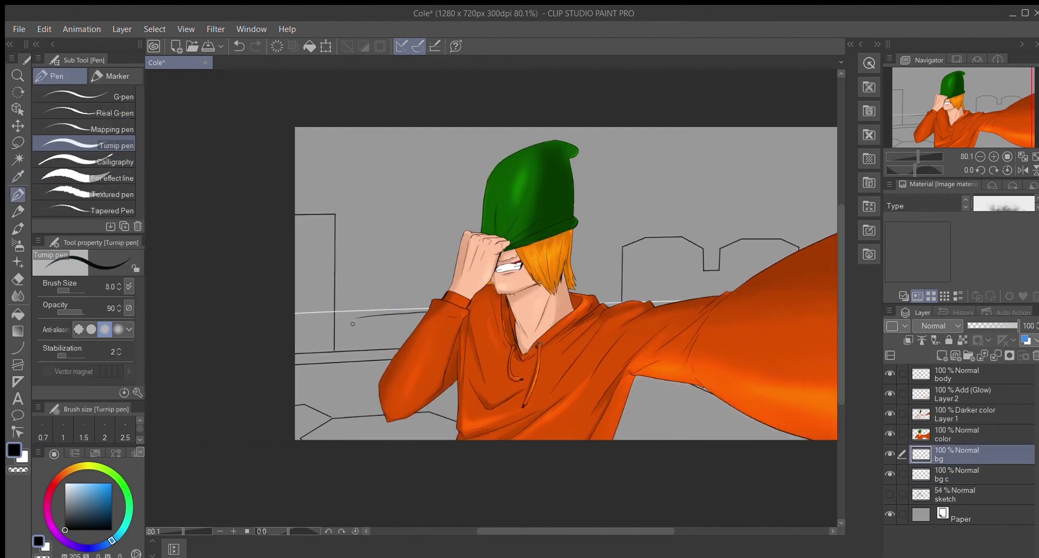
pyautogui.press('e')
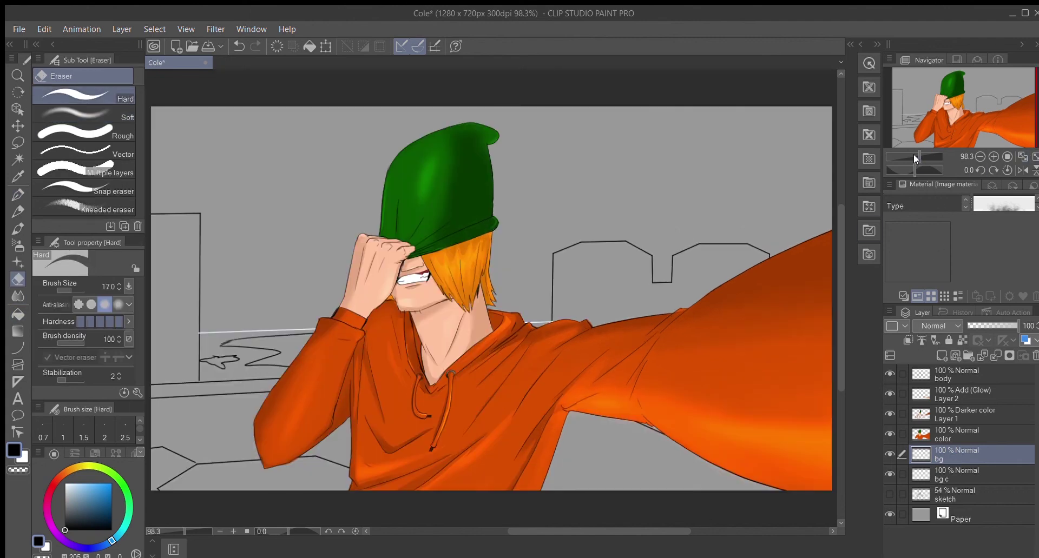
pyautogui.click(913, 157)
pyautogui.hotkey('ctrl', 'z')
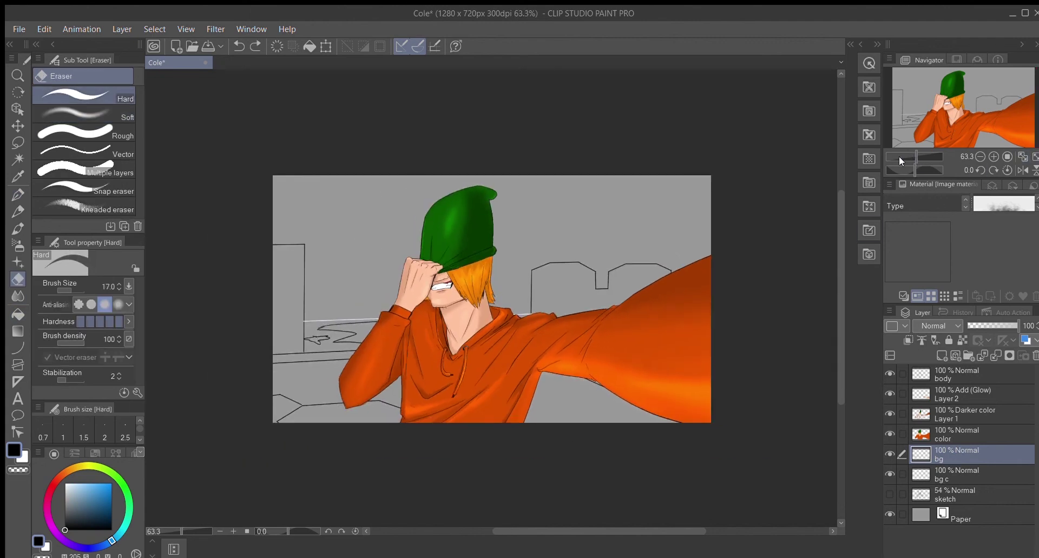
# Draw a higher pale-blue horizon curve across the whole background, behind the beanie, with the Curve tool
pyautogui.click(17, 348)
pyautogui.hotkey('ctrl', 'y')
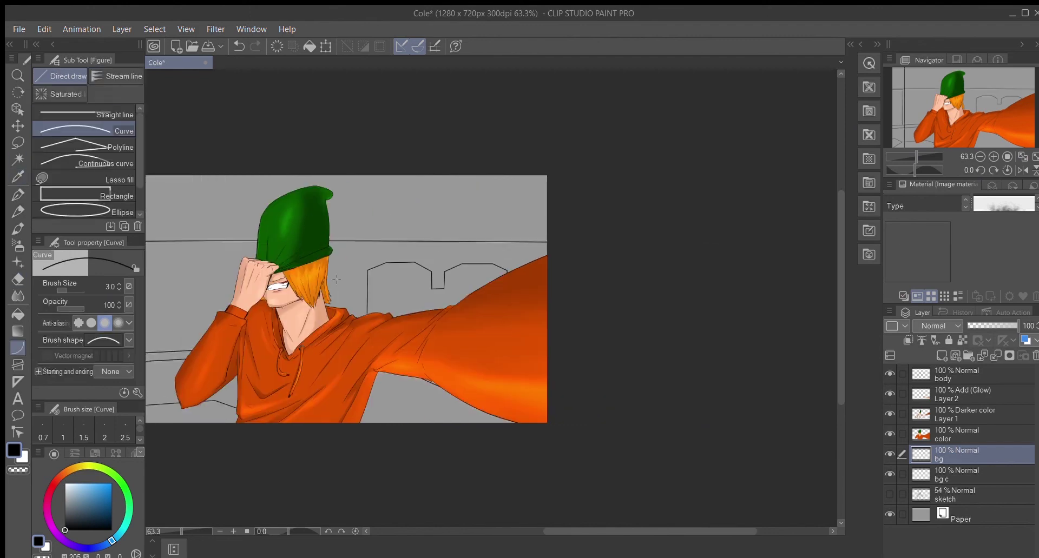
pyautogui.scroll(1, 757, 361)
pyautogui.moveTo(253, 230); pyautogui.dragTo(806, 222)
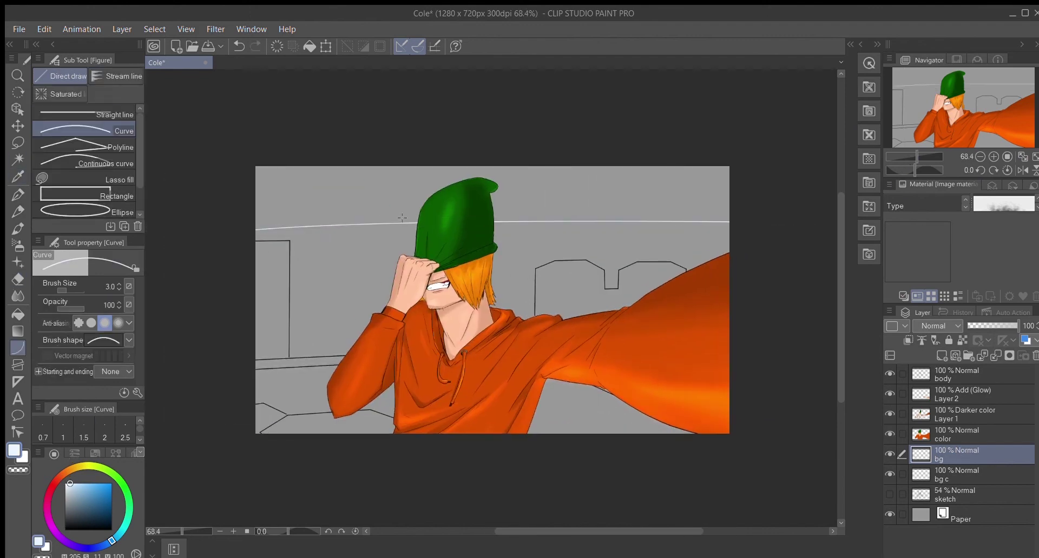
pyautogui.moveTo(569, 532); pyautogui.dragTo(557, 532)
# Try a long irregular black outline below the high horizon with the Turnip pen, then undo it together with the horizon curve
pyautogui.click(18, 194)
pyautogui.moveTo(360, 232); pyautogui.dragTo(742, 231)
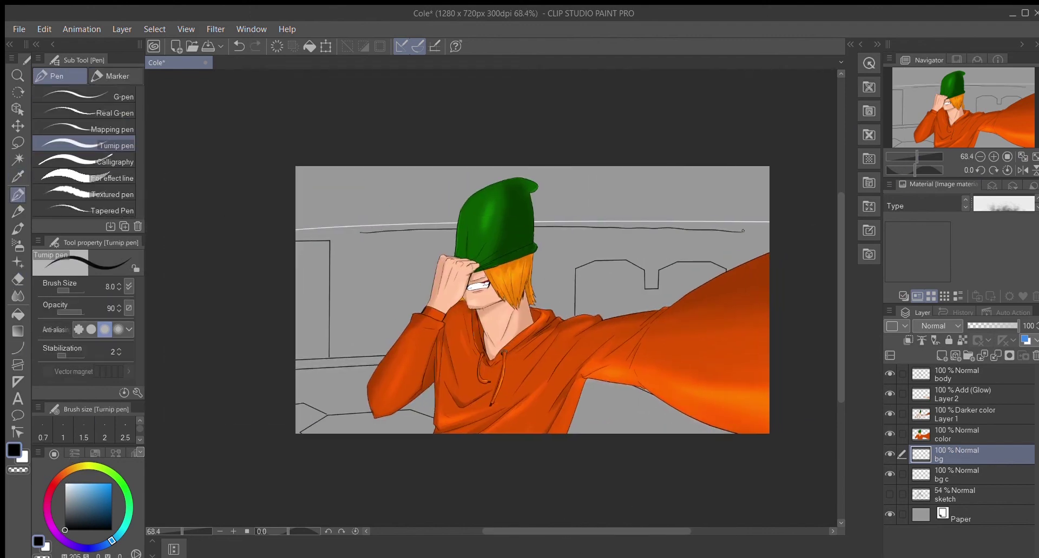
pyautogui.moveTo(370, 272); pyautogui.dragTo(427, 295)
pyautogui.hotkey('ctrl', 'z')
pyautogui.moveTo(361, 233); pyautogui.dragTo(693, 253)
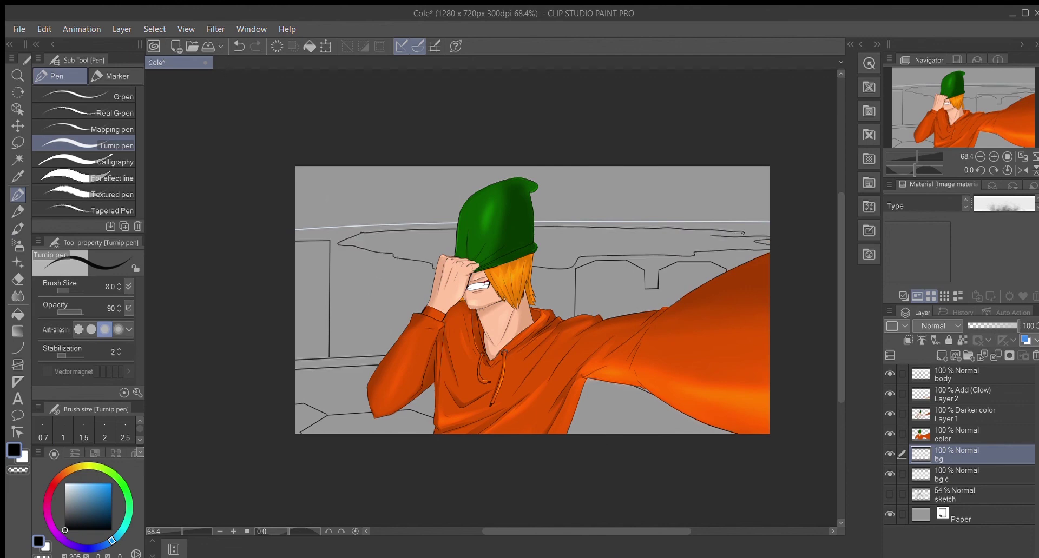
pyautogui.hotkey('ctrl', 'z')
pyautogui.moveTo(369, 275); pyautogui.dragTo(395, 278)
pyautogui.hotkey('ctrl', 'z')
pyautogui.hotkey('ctrl', 'z')
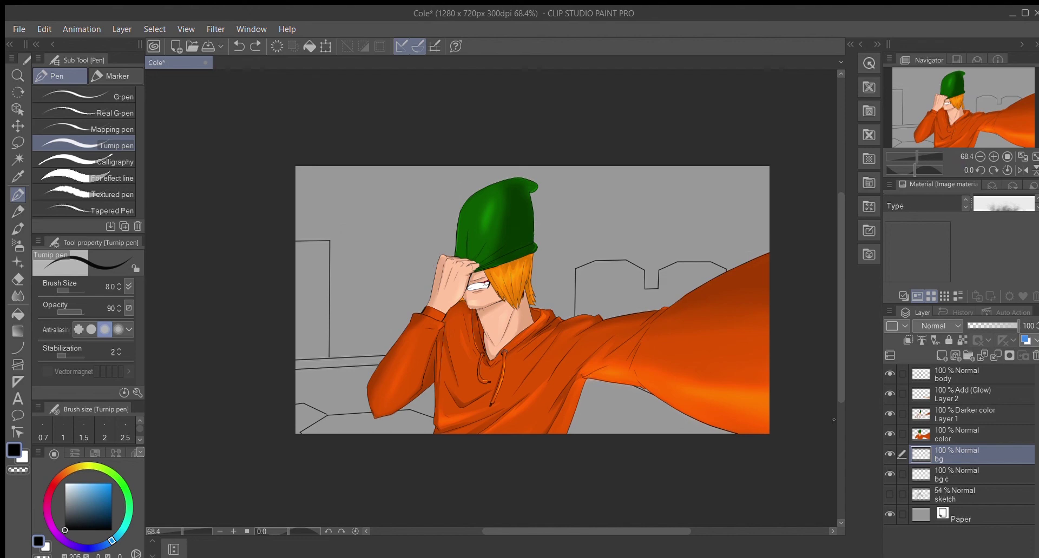
pyautogui.moveTo(593, 530); pyautogui.dragTo(598, 530)
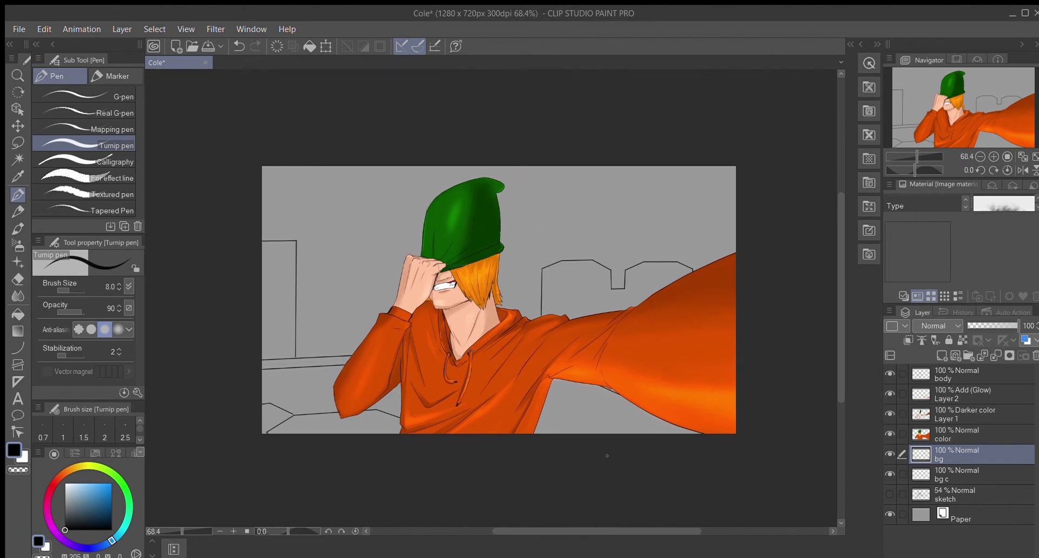
# Draw rows of small black window outlines on the background buildings with the Rectangle tool at size 3
pyautogui.click(17, 348)
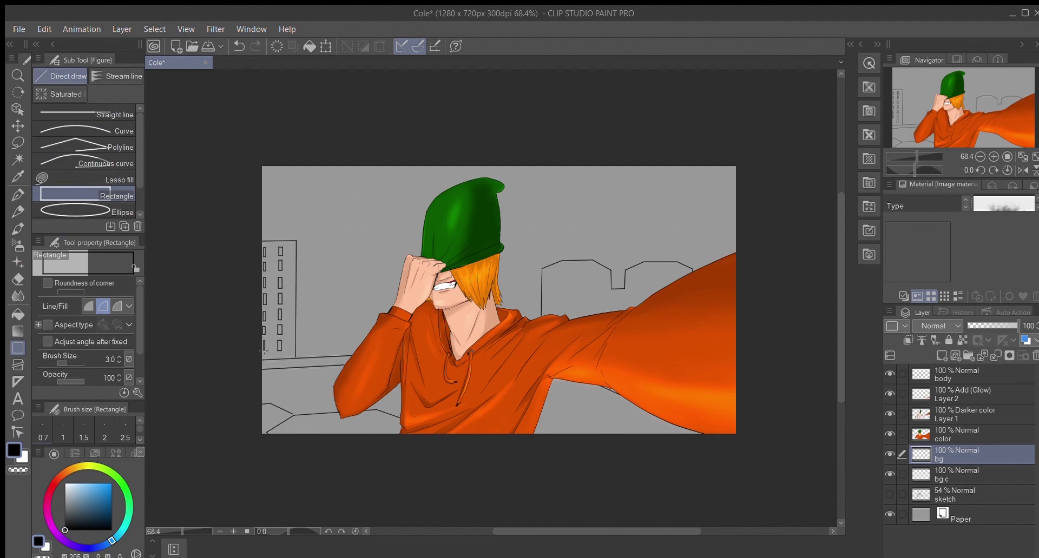
pyautogui.moveTo(270, 242); pyautogui.dragTo(273, 360)
pyautogui.moveTo(543, 270); pyautogui.dragTo(605, 275)
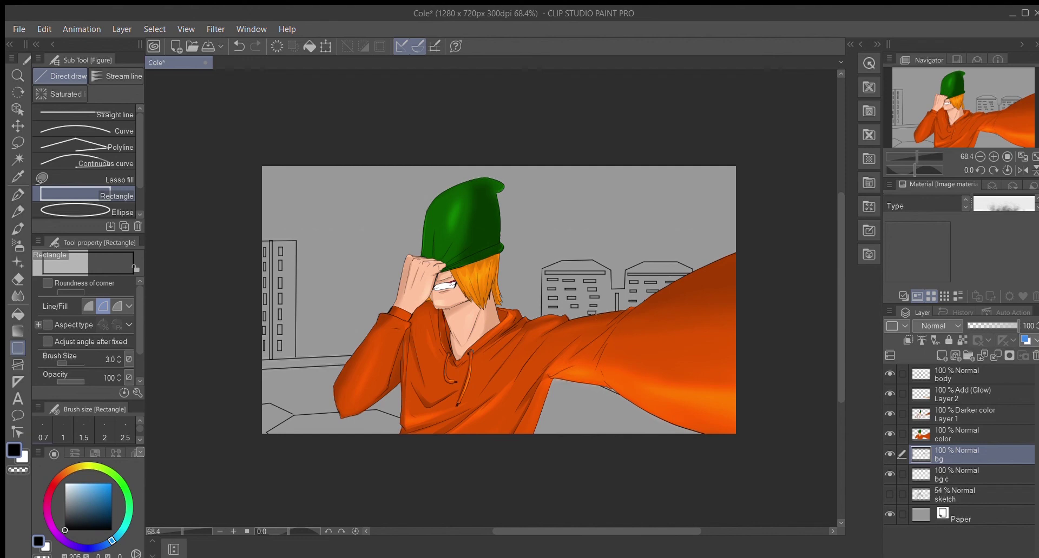
# Stamp white clouds of varying sizes across the sky with the Horizontal striped cloud brush at size 500
pyautogui.press('x')
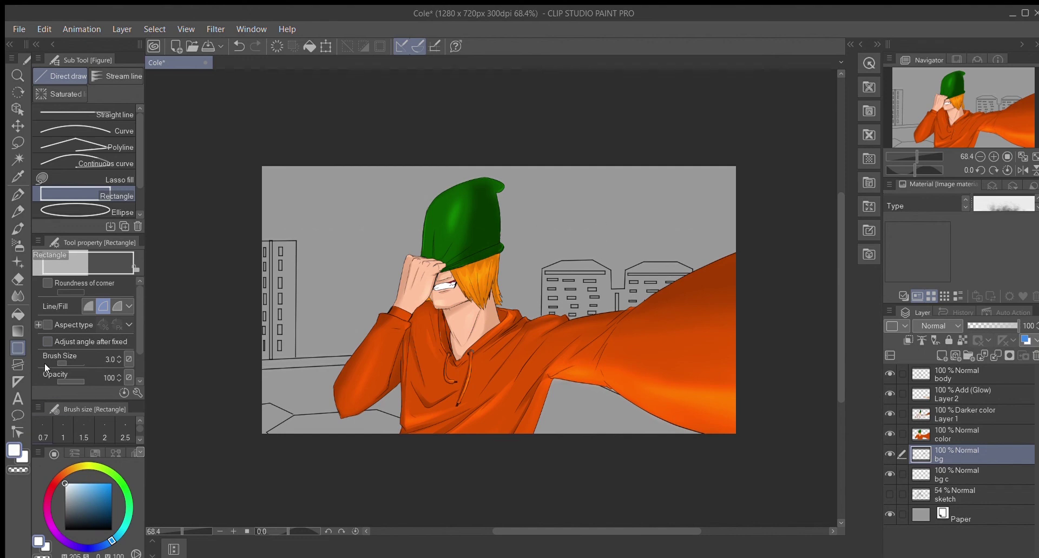
pyautogui.click(17, 263)
pyautogui.click(132, 179)
pyautogui.click(115, 130)
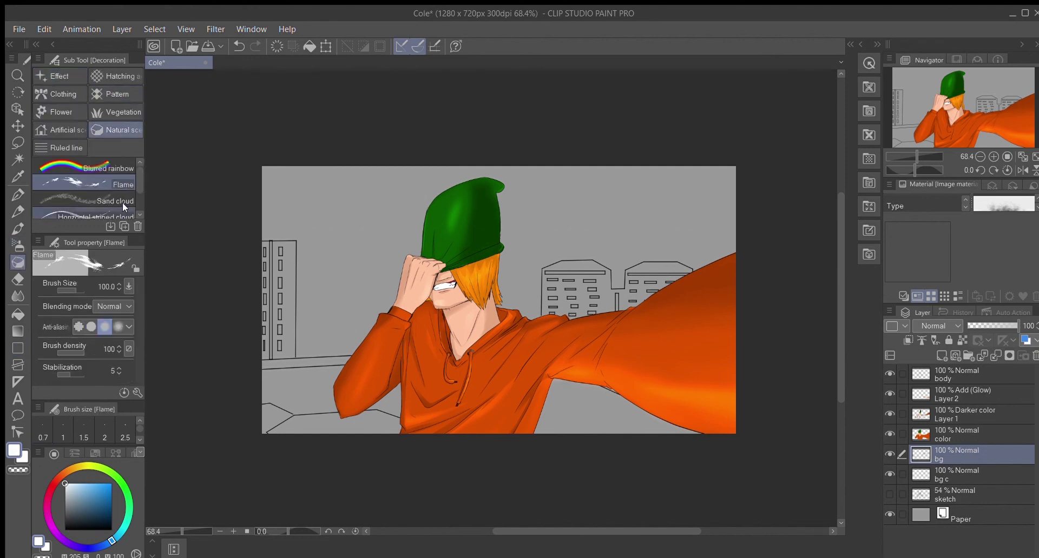
pyautogui.click(123, 204)
pyautogui.click(341, 203)
pyautogui.click(546, 219)
pyautogui.click(692, 238)
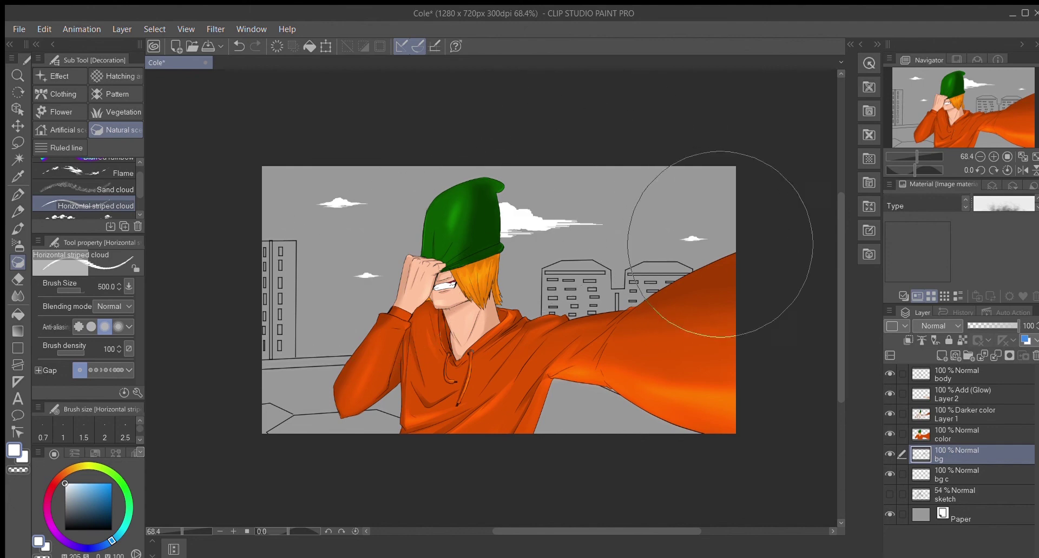
pyautogui.click(698, 192)
pyautogui.click(366, 275)
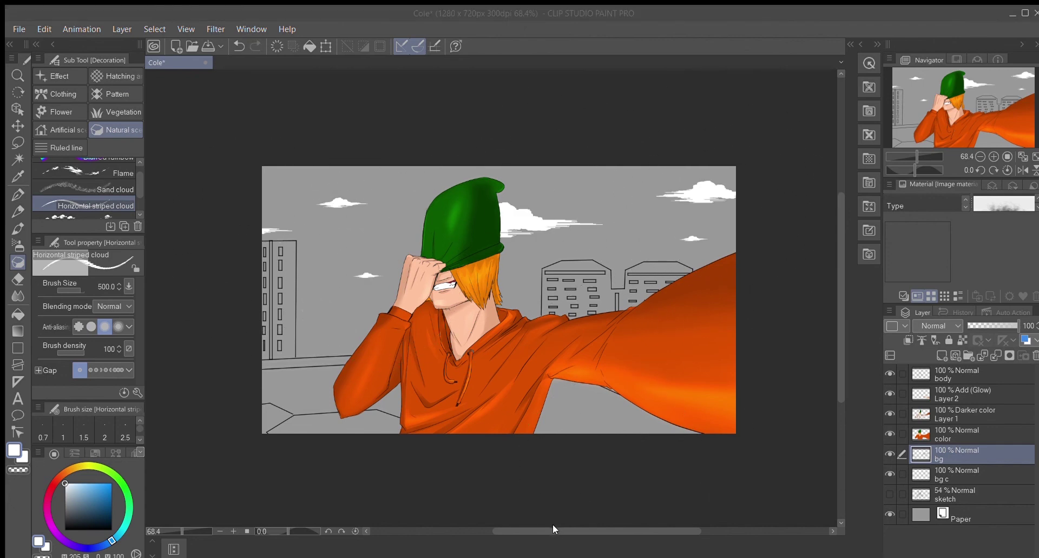
# On the bg c layer, fill the ground with light tan and the rock slab with a darker tan
pyautogui.moveTo(556, 533); pyautogui.dragTo(569, 534)
pyautogui.hotkey('alt', '[')
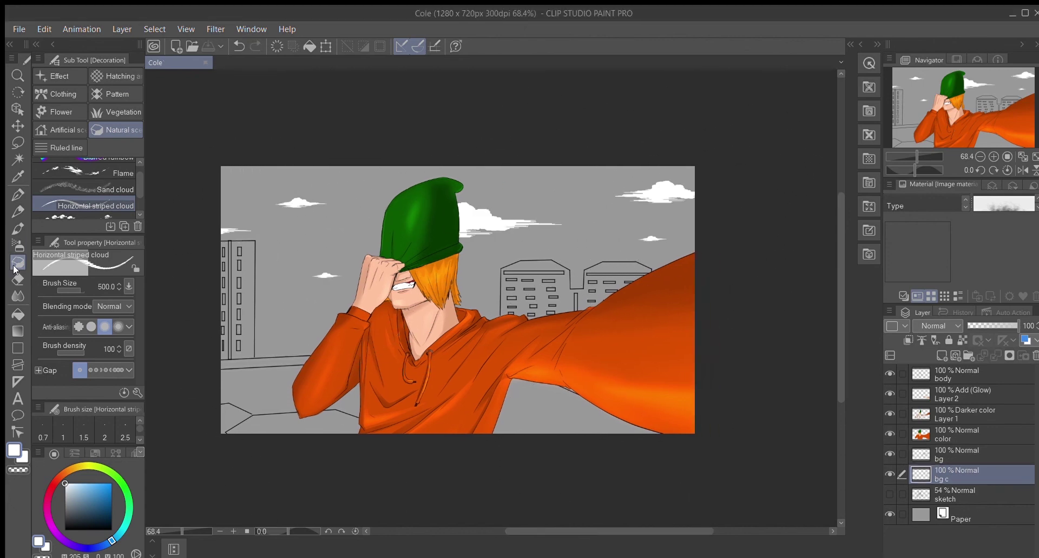
pyautogui.press('g')
pyautogui.click(72, 468)
pyautogui.click(80, 493)
pyautogui.click(267, 390)
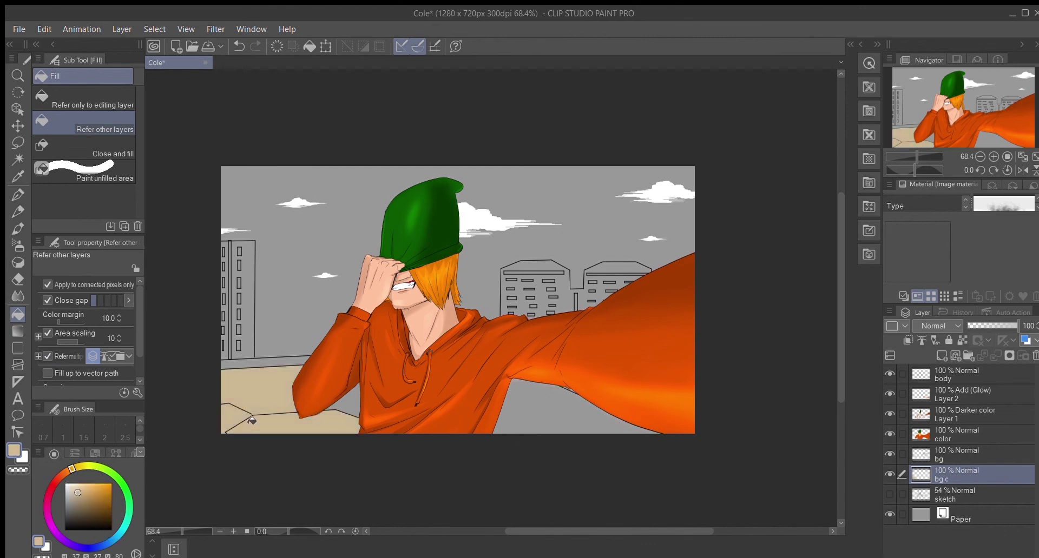
pyautogui.click(81, 500)
pyautogui.click(313, 424)
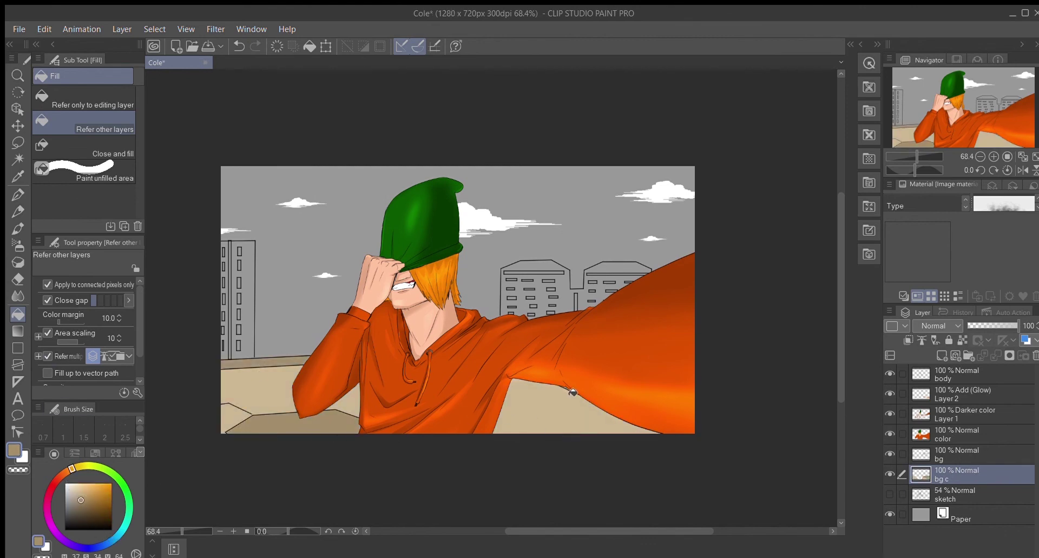
# Fill the tall building at the canvas's left edge with dark blue and its windows with pale blue
pyautogui.scroll(1, 573, 392)
pyautogui.click(105, 545)
pyautogui.click(105, 509)
pyautogui.click(95, 506)
pyautogui.click(241, 350)
pyautogui.hotkey('ctrl', 'z')
pyautogui.click(246, 365)
pyautogui.click(69, 488)
pyautogui.click(233, 300)
pyautogui.hotkey('ctrl', 'z')
pyautogui.click(233, 300)
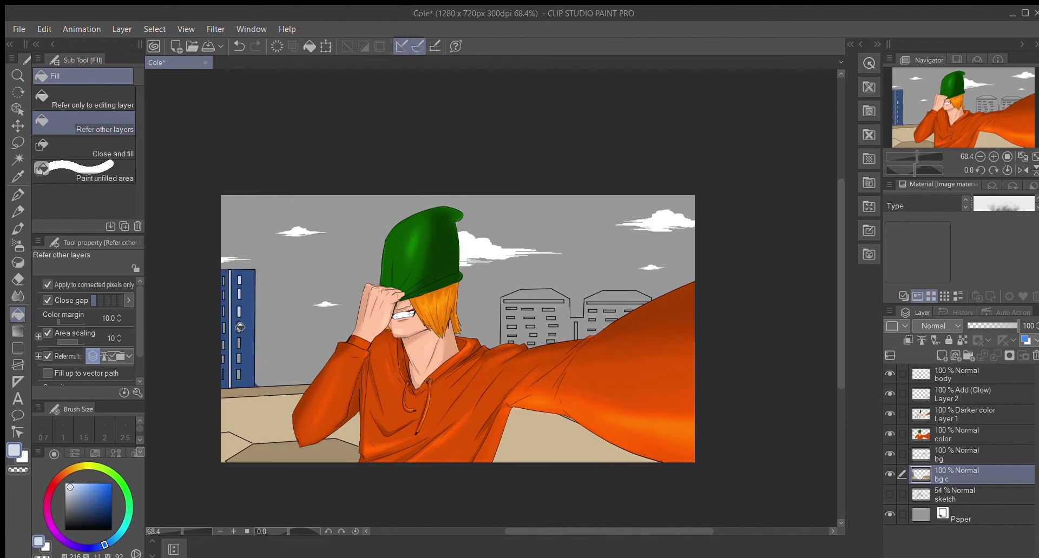
# Fill the two buildings above the outstretched arm with muted blue and their windows with brown
pyautogui.hscroll(3, 225, 374)
pyautogui.click(84, 503)
pyautogui.click(115, 536)
pyautogui.moveTo(115, 535); pyautogui.dragTo(110, 541)
pyautogui.click(428, 320)
pyautogui.hotkey('ctrl', 'z')
pyautogui.click(427, 319)
pyautogui.click(70, 475)
pyautogui.click(85, 501)
pyautogui.click(433, 301)
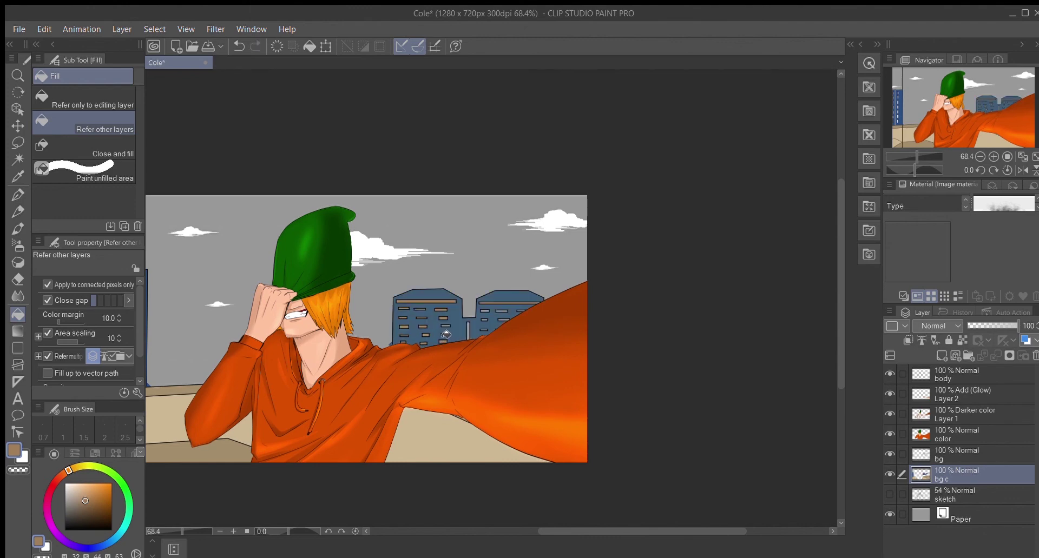
# Try refilling the ground areas with the muted building blue, then undo these fills
pyautogui.click(910, 156)
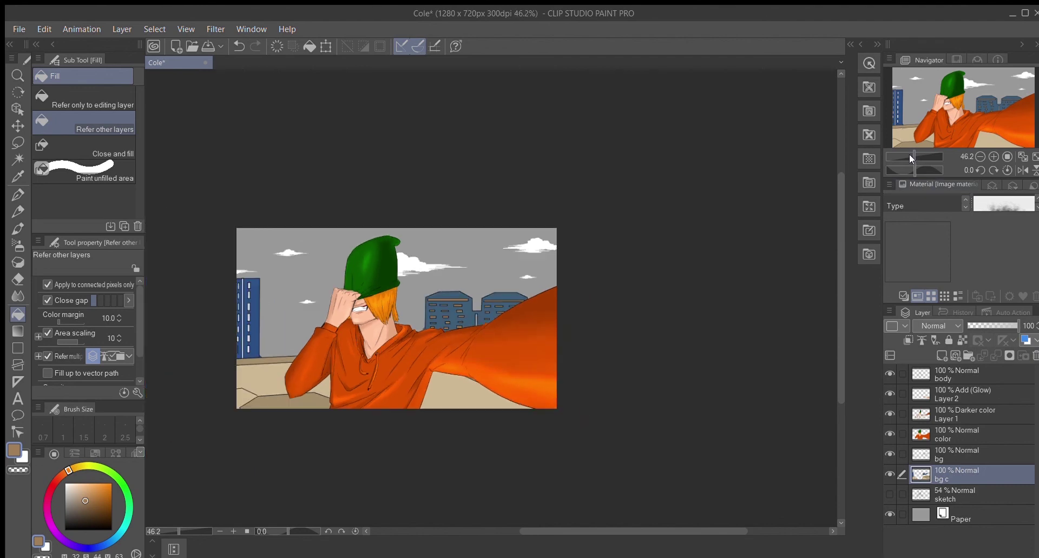
pyautogui.moveTo(911, 157); pyautogui.dragTo(915, 157)
pyautogui.press('i')
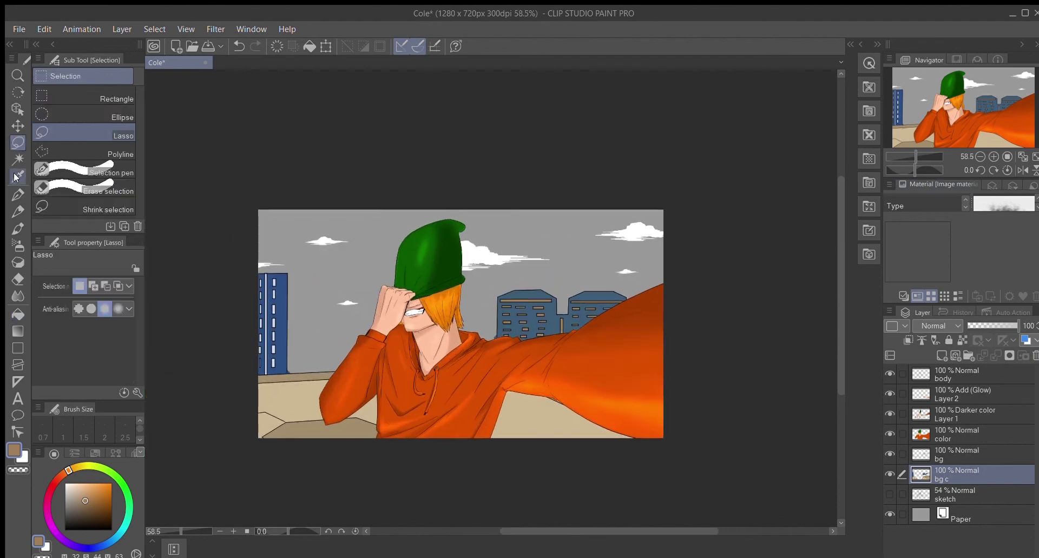
pyautogui.click(94, 501)
pyautogui.press('g')
pyautogui.click(292, 400)
pyautogui.click(360, 411)
pyautogui.click(546, 417)
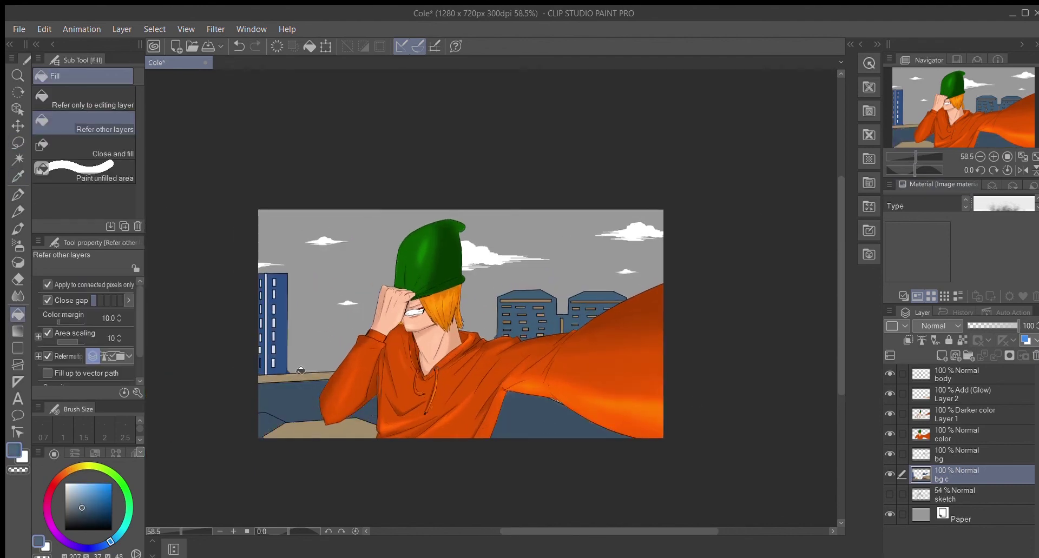
pyautogui.click(295, 374)
pyautogui.click(319, 430)
pyautogui.hotkey('ctrl', 'z')
pyautogui.hotkey('ctrl', 'z')
pyautogui.hotkey('ctrl', 'z')
pyautogui.hotkey('ctrl', 'z')
pyautogui.hotkey('ctrl', 'z')
# Refill the light ground areas with a slightly darker tan, adjusted from the sampled ground color
pyautogui.scroll(-1, 497, 300)
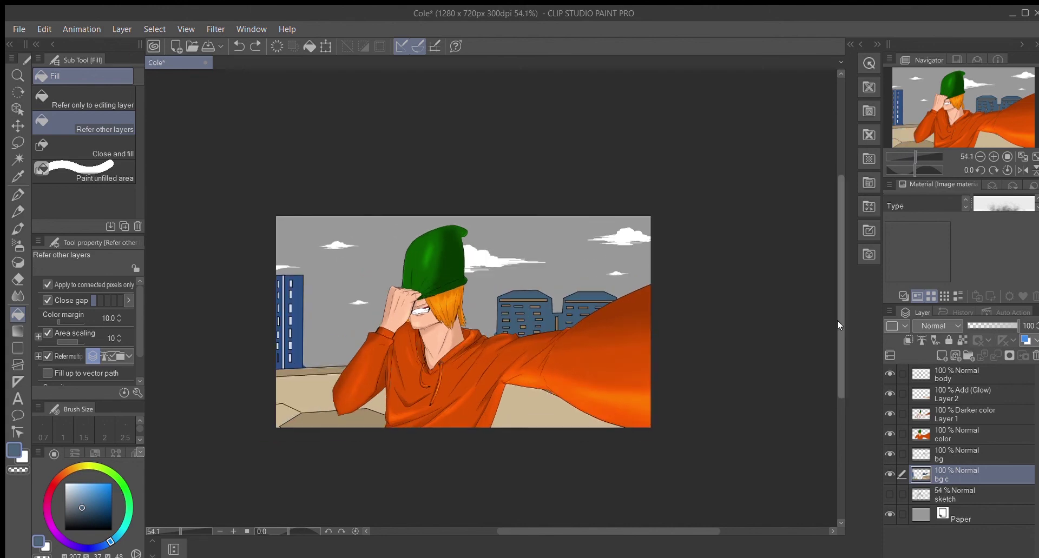
pyautogui.press('i')
pyautogui.click(287, 396)
pyautogui.press('g')
pyautogui.moveTo(692, 391); pyautogui.dragTo(692, 433)
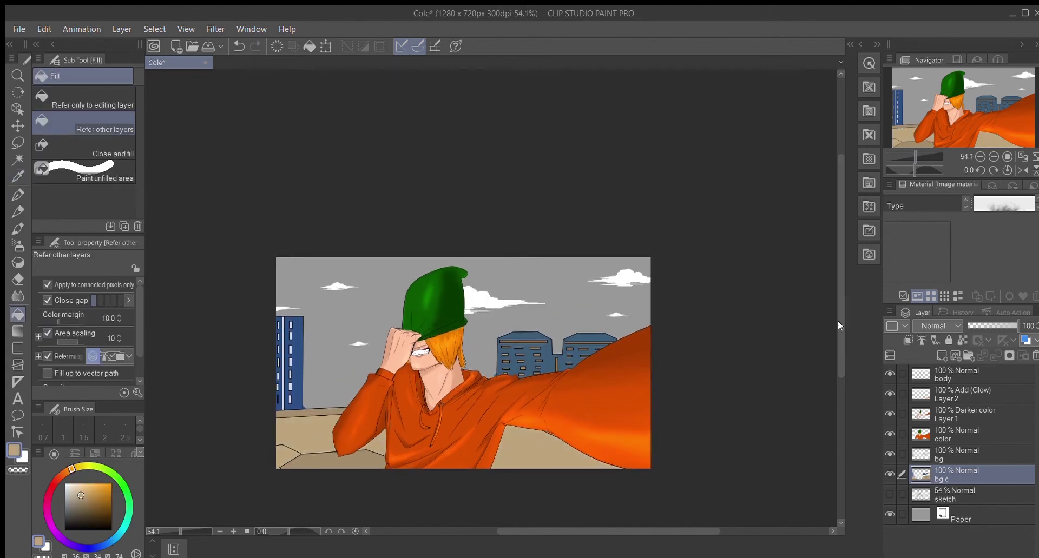
pyautogui.moveTo(839, 320); pyautogui.dragTo(832, 292)
# Add a layer beneath bg c and airbrush a light-blue sky fading to white with the Soft airbrush at size 300
pyautogui.click(941, 355)
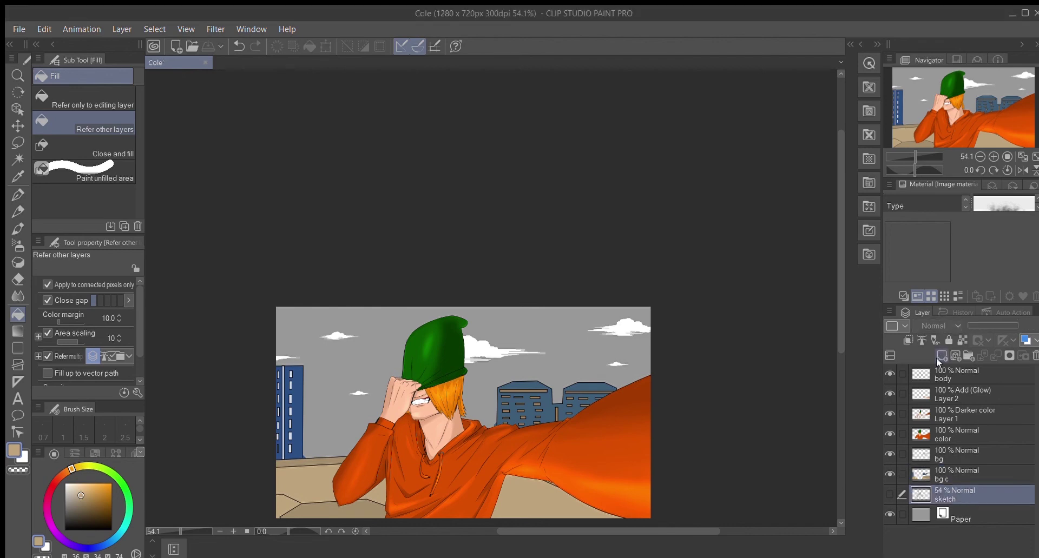
pyautogui.moveTo(841, 244); pyautogui.dragTo(841, 292)
pyautogui.click(18, 245)
pyautogui.moveTo(173, 226); pyautogui.dragTo(464, 197)
pyautogui.click(80, 483)
pyautogui.moveTo(622, 243)
pyautogui.mouseDown()
pyautogui.moveTo(239, 249)
pyautogui.moveTo(774, 277)
pyautogui.mouseUp()
pyautogui.click(68, 483)
pyautogui.moveTo(335, 336)
pyautogui.mouseDown()
pyautogui.moveTo(382, 336)
pyautogui.moveTo(324, 336)
pyautogui.mouseUp()
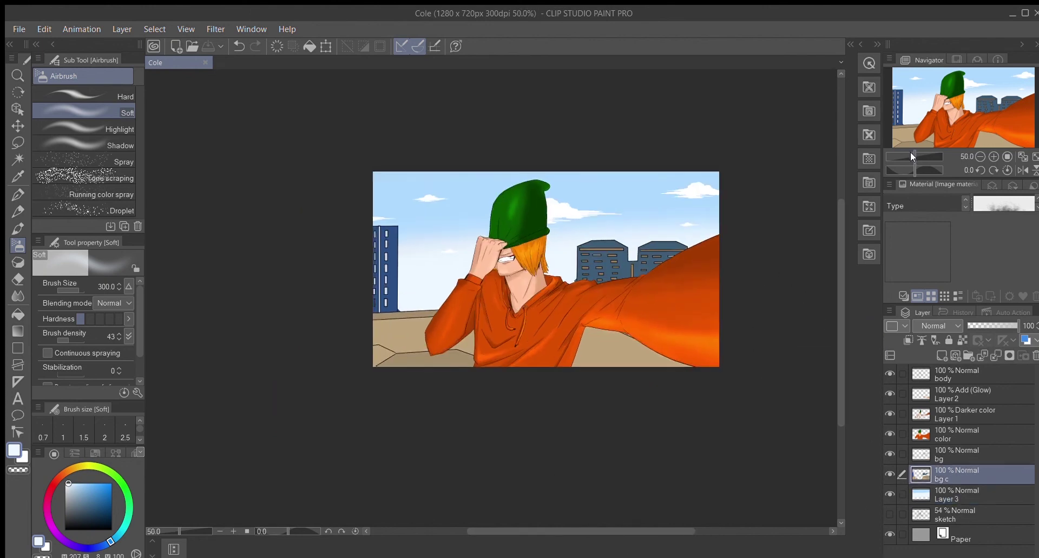
# Clean up the background fills on the bg c layer with the Hard eraser at size 17
pyautogui.moveTo(912, 157); pyautogui.dragTo(920, 157)
pyautogui.click(18, 279)
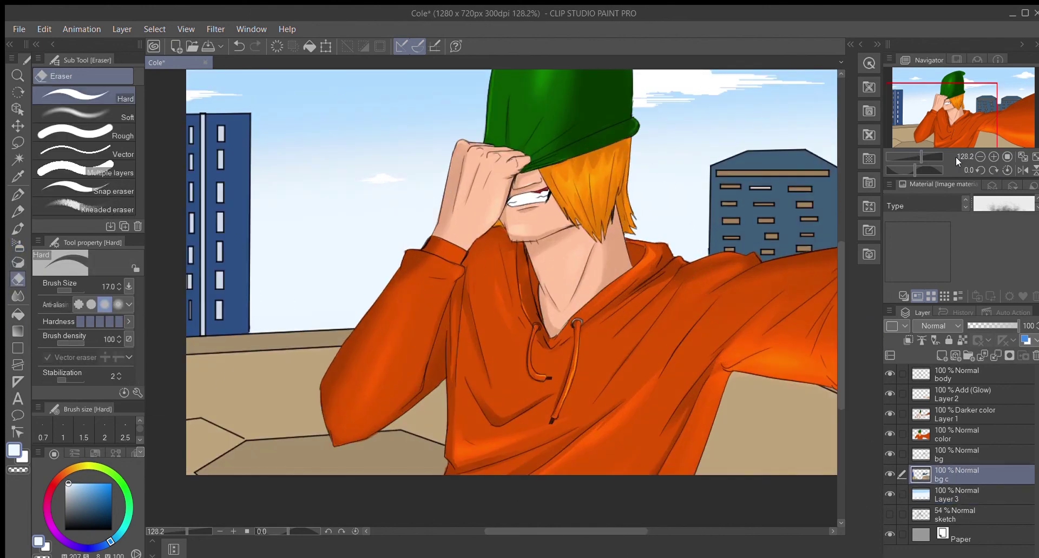
pyautogui.moveTo(920, 157); pyautogui.dragTo(907, 157)
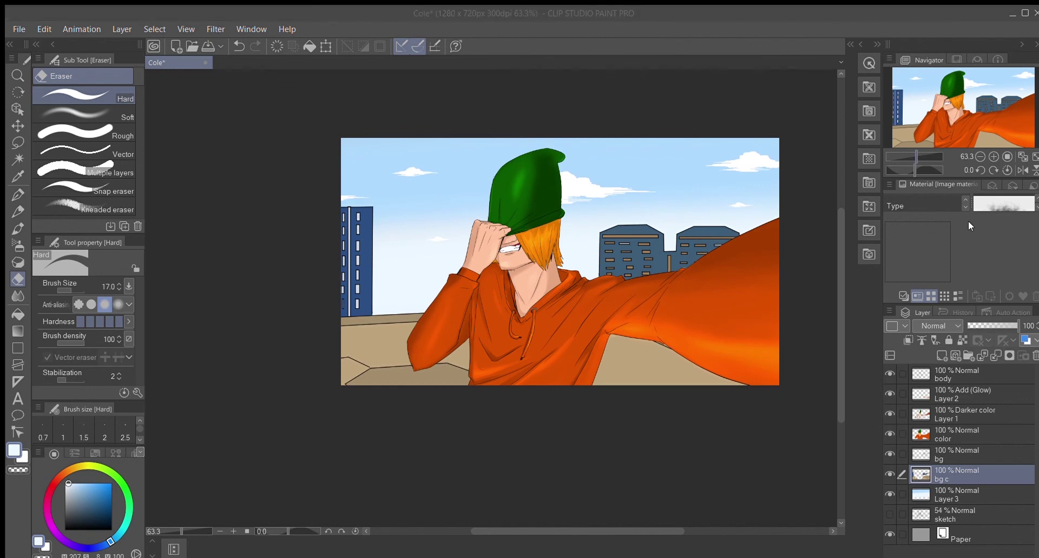
# Add a layer above bg c and outline an irregular band across the ground with a Polyline selection
pyautogui.hotkey('ctrl', 'shift', 'n')
pyautogui.press('m')
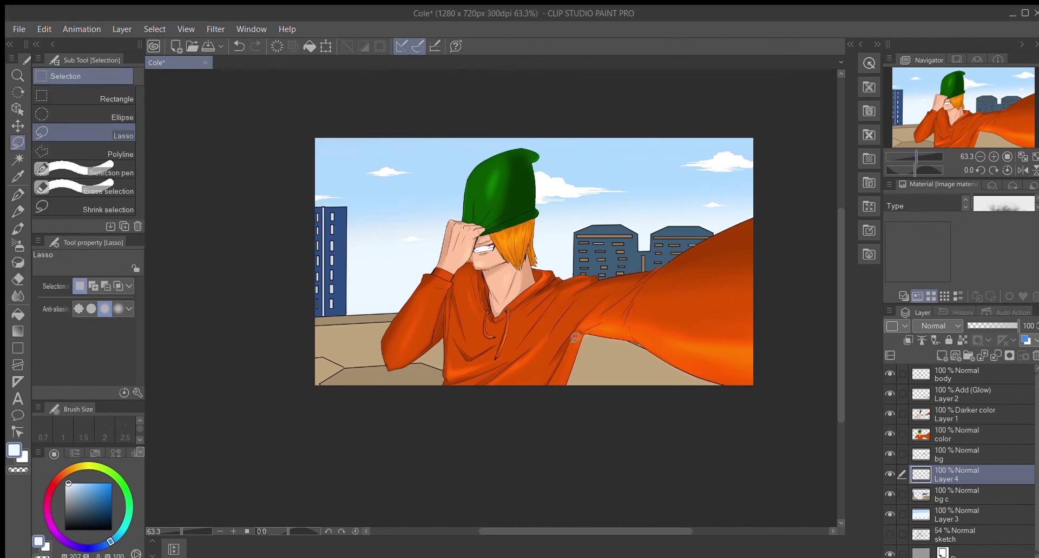
pyautogui.moveTo(681, 385)
pyautogui.mouseDown()
pyautogui.moveTo(520, 419)
pyautogui.moveTo(301, 371)
pyautogui.mouseUp()
pyautogui.press('m')
pyautogui.click(310, 334)
pyautogui.click(590, 329)
pyautogui.click(727, 389)
pyautogui.click(598, 419)
pyautogui.click(465, 361)
pyautogui.click(374, 360)
pyautogui.click(309, 376)
pyautogui.click(310, 334)
# Shade the selected ground with a darker tan sampled from it, using the Soft airbrush at size 300, and deselect
pyautogui.press('b')
pyautogui.keyDown('alt'); pyautogui.click(649, 356); pyautogui.keyUp('alt')
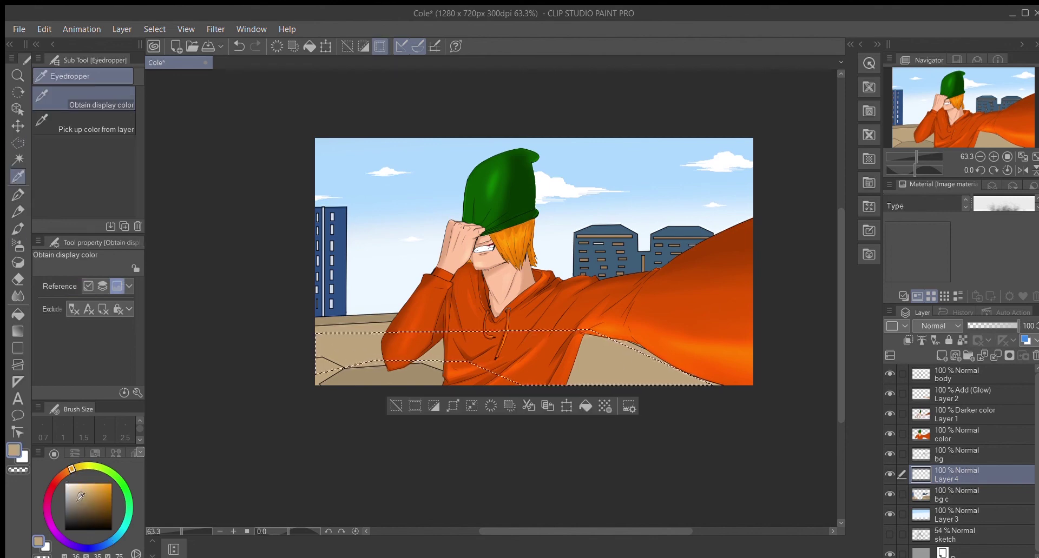
pyautogui.hotkey('ctrl', 'd')
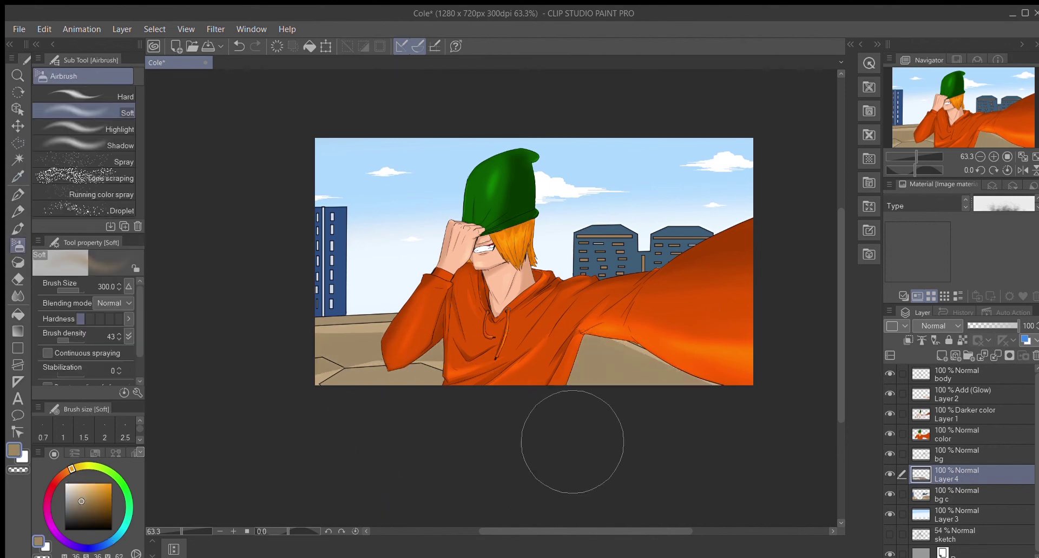
# Texture the ground in dark brown with the Droplet and Running color spray airbrushes, and soften it with Blend at size 40
pyautogui.click(111, 210)
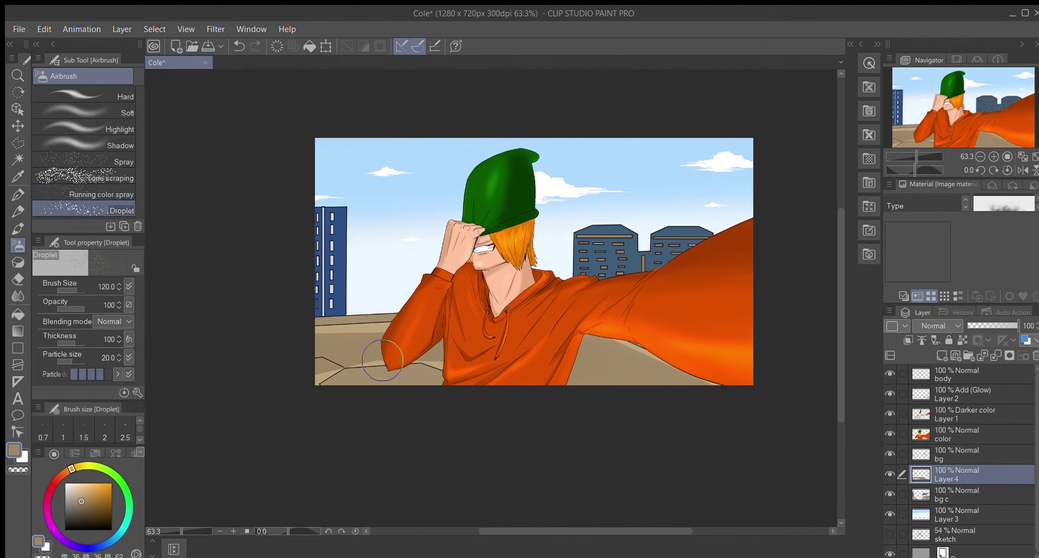
pyautogui.keyDown('alt'); pyautogui.click(498, 378); pyautogui.keyUp('alt')
pyautogui.moveTo(403, 373); pyautogui.dragTo(385, 375)
pyautogui.click(103, 194)
pyautogui.hotkey('ctrl', 'z')
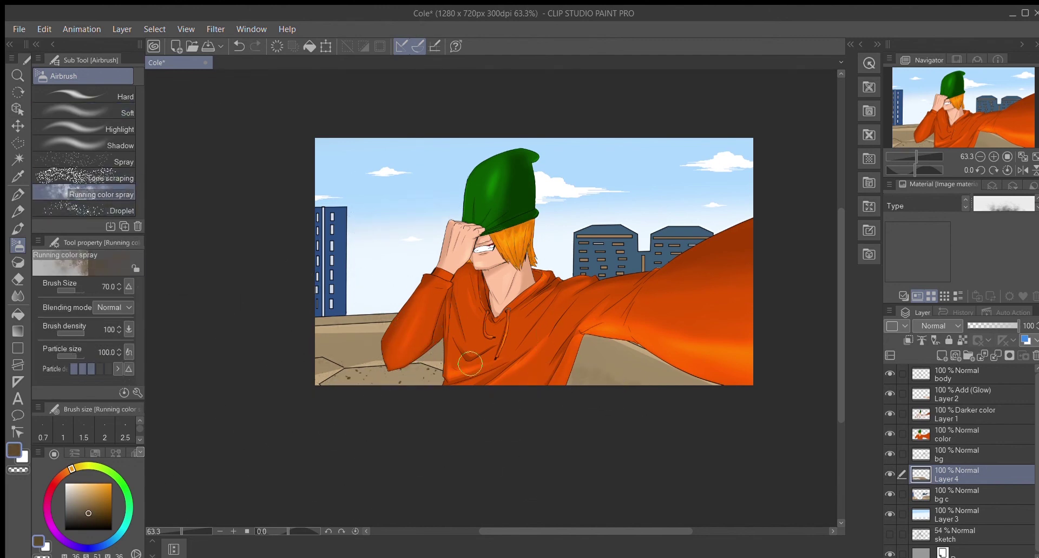
pyautogui.click(18, 279)
pyautogui.click(18, 296)
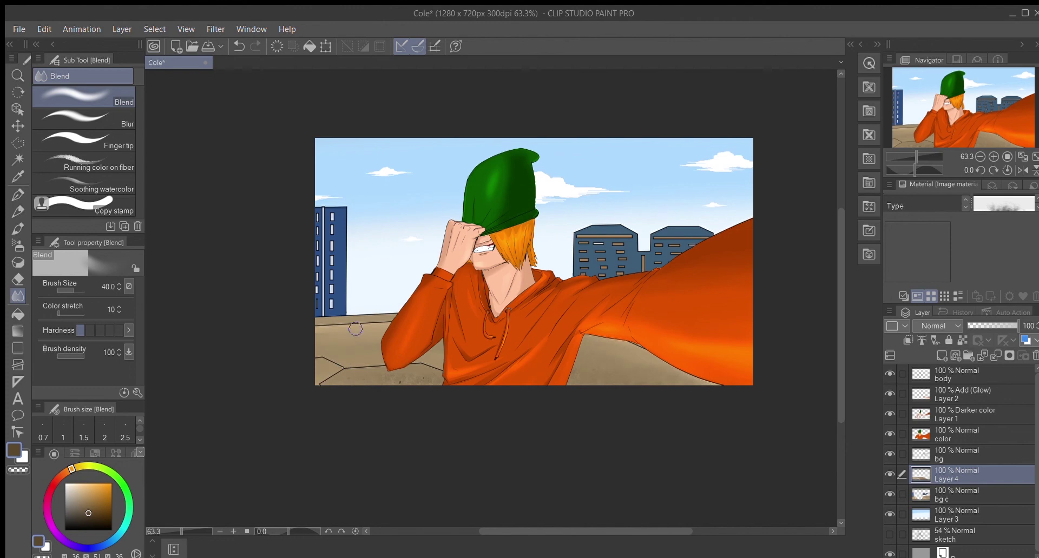
# Select part of the tall blue building and shade it darker blue with the Soft airbrush at size 300
pyautogui.press('m')
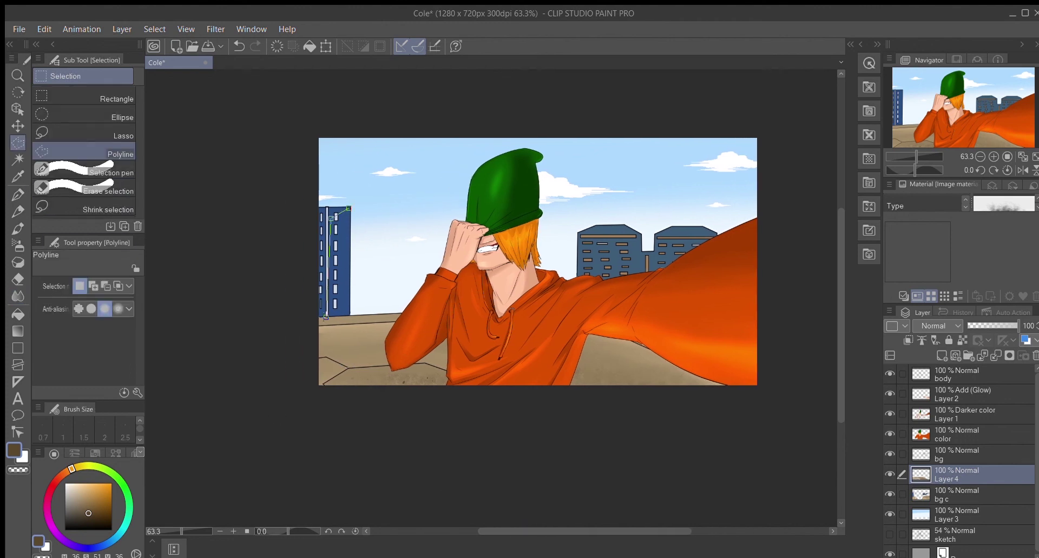
pyautogui.doubleClick(347, 207)
pyautogui.press('i')
pyautogui.click(336, 259)
pyautogui.press('b')
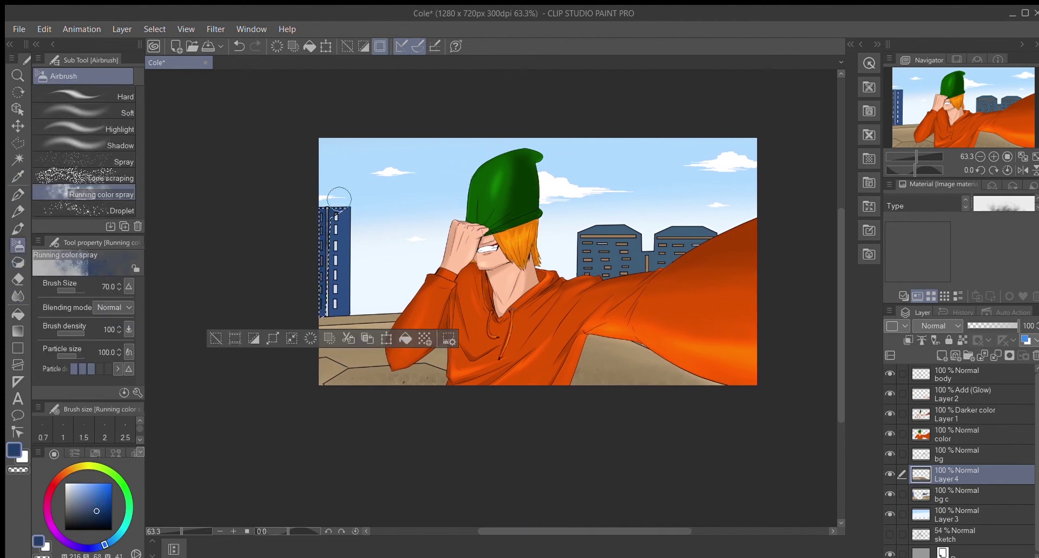
pyautogui.hotkey('ctrl', 'd')
pyautogui.hscroll(3, 543, 483)
pyautogui.hotkey('ctrl', 'z')
pyautogui.click(84, 112)
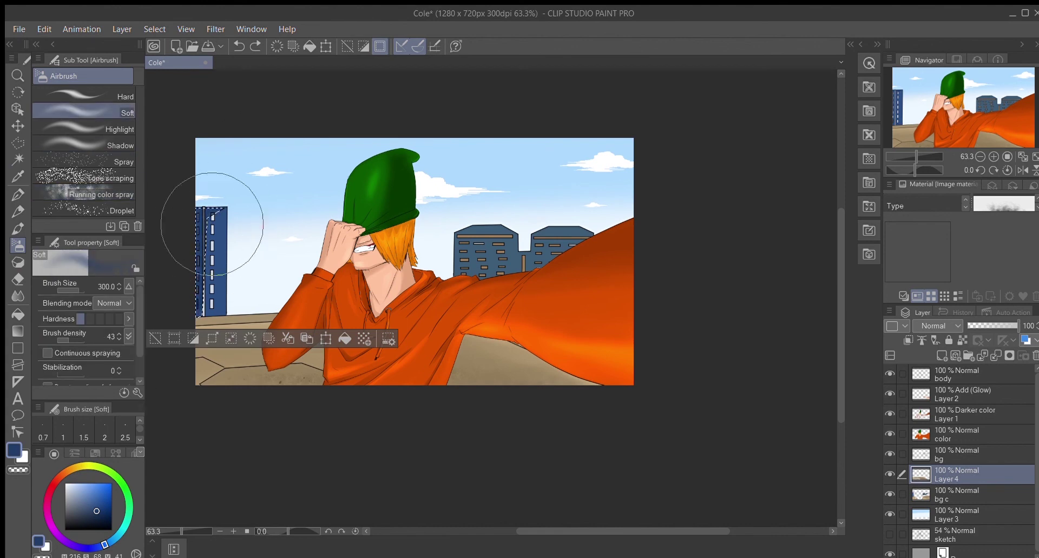
pyautogui.hscroll(1, 563, 527)
# Select parts of the buildings above the arm, airbrush them with darker muted blue, deselect and save the file
pyautogui.press('m')
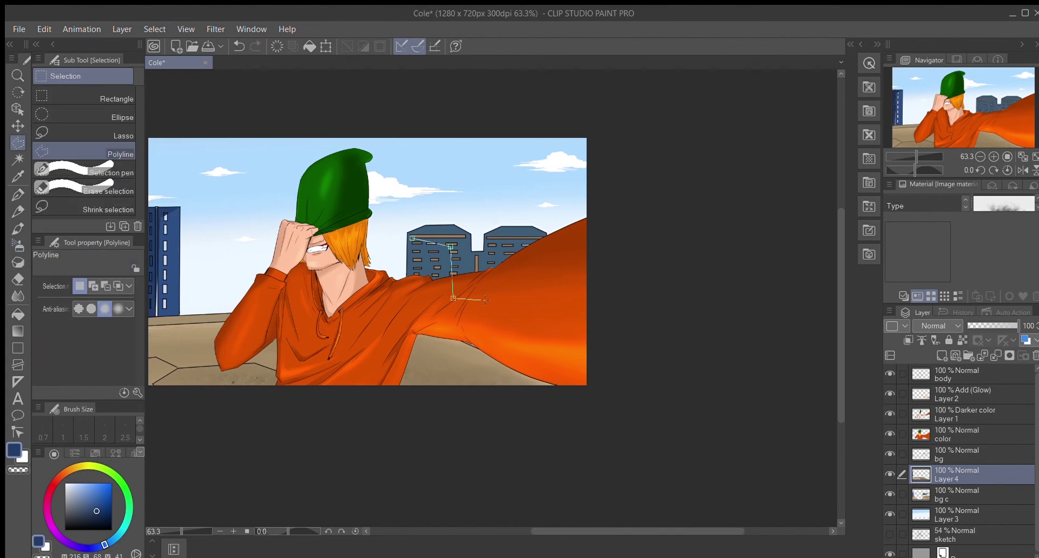
pyautogui.doubleClick(453, 298)
pyautogui.press('i')
pyautogui.click(432, 260)
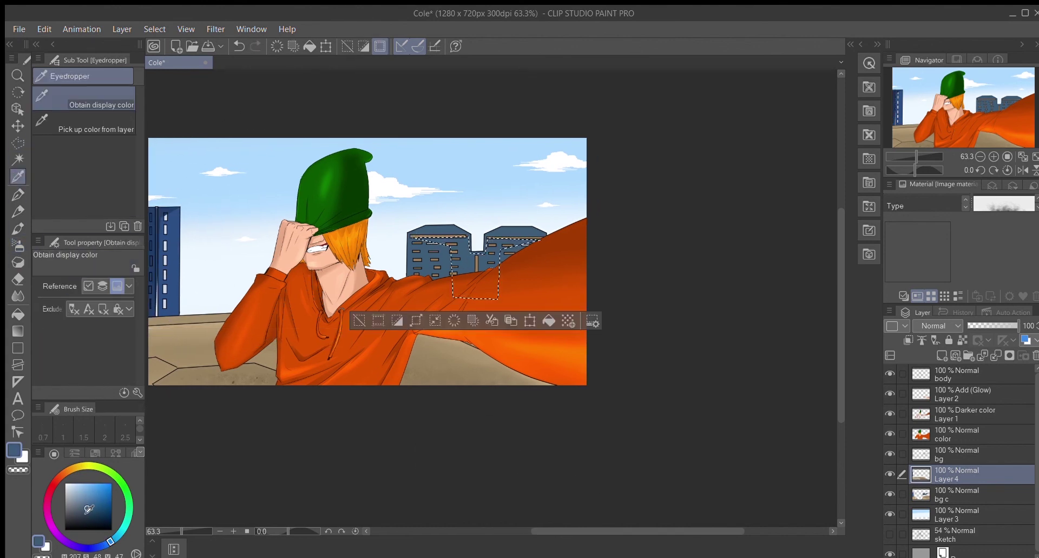
pyautogui.press('b')
pyautogui.hotkey('ctrl', 'd')
pyautogui.scroll(-1, 538, 501)
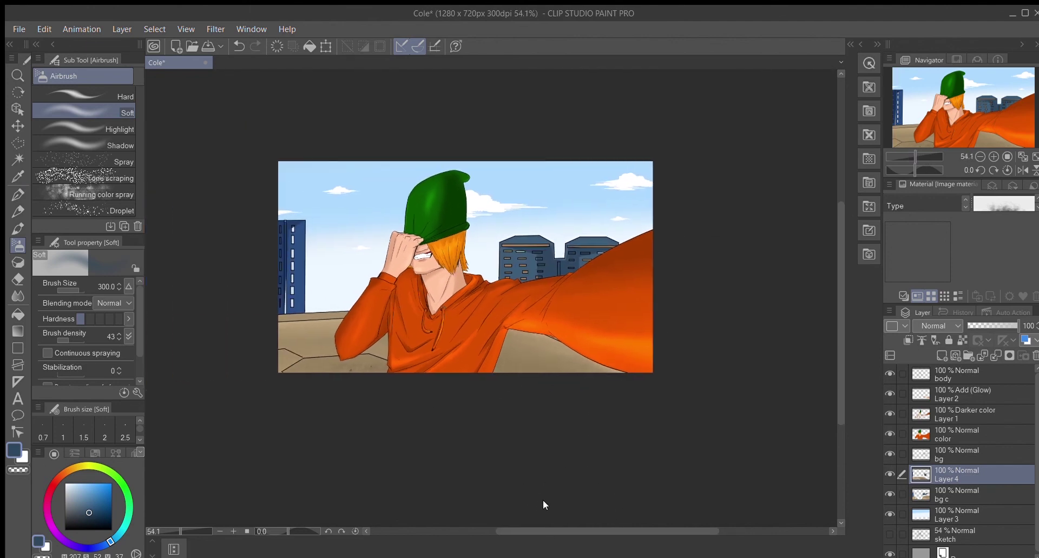
pyautogui.hotkey('ctrl', 's')
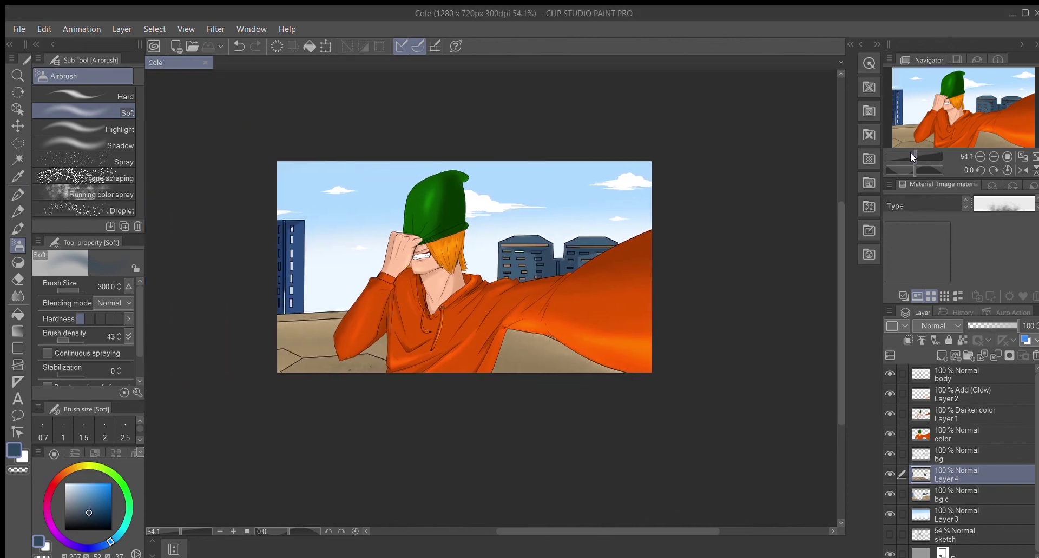
# Add a new layer above the body layer
pyautogui.scroll(1, 908, 151)
pyautogui.hscroll(1, 661, 482)
pyautogui.click(942, 355)
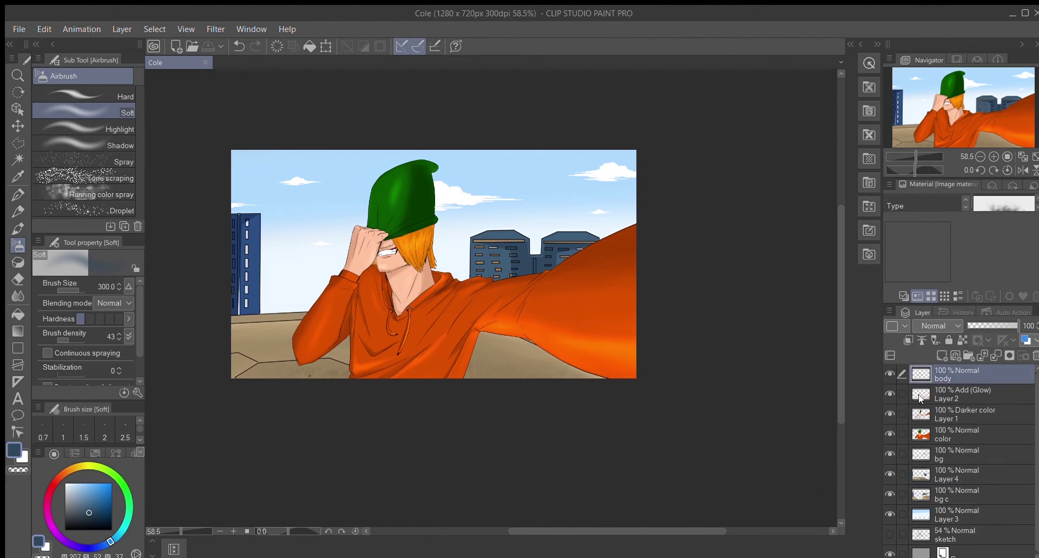